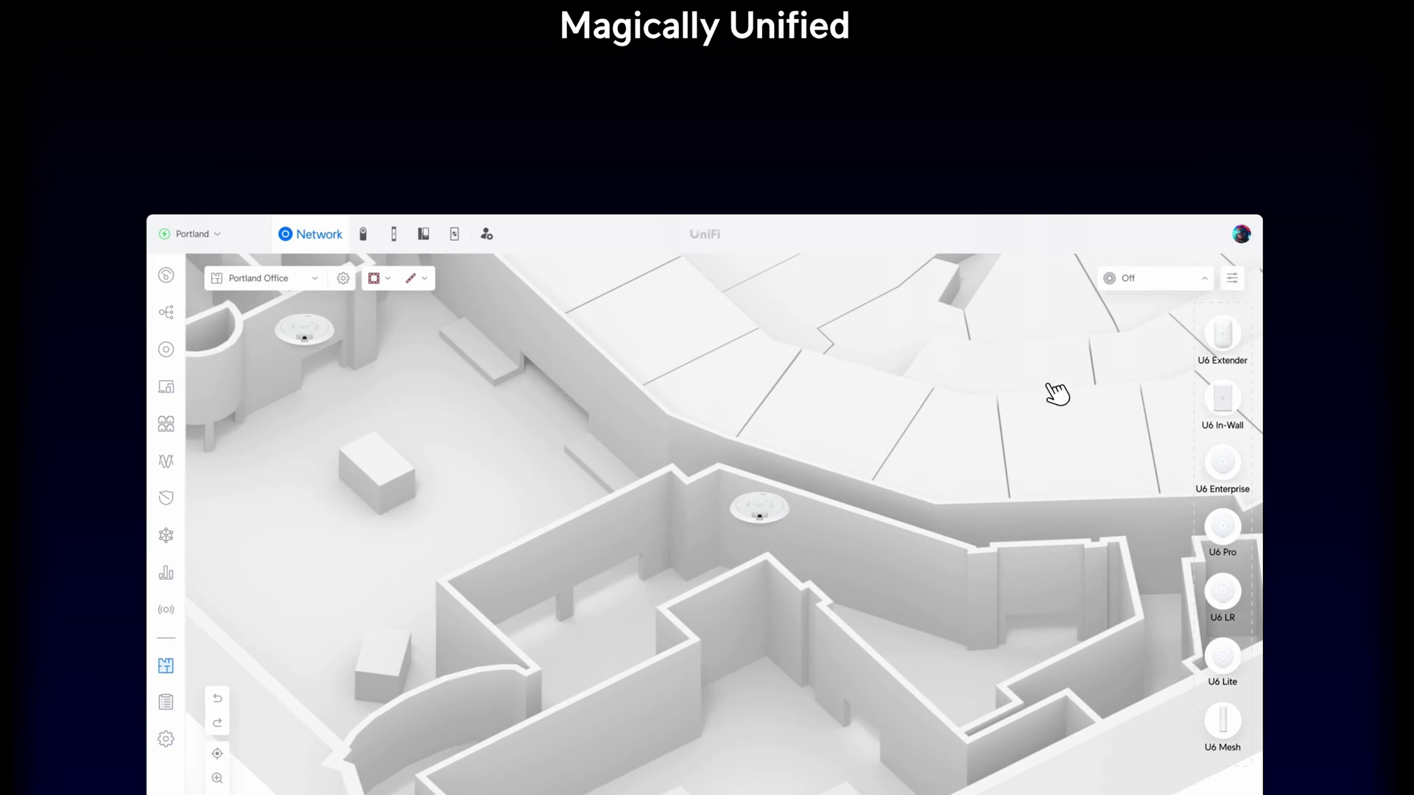
# Choose an option from the coverage overlay choices
pyautogui.click(1196, 281)
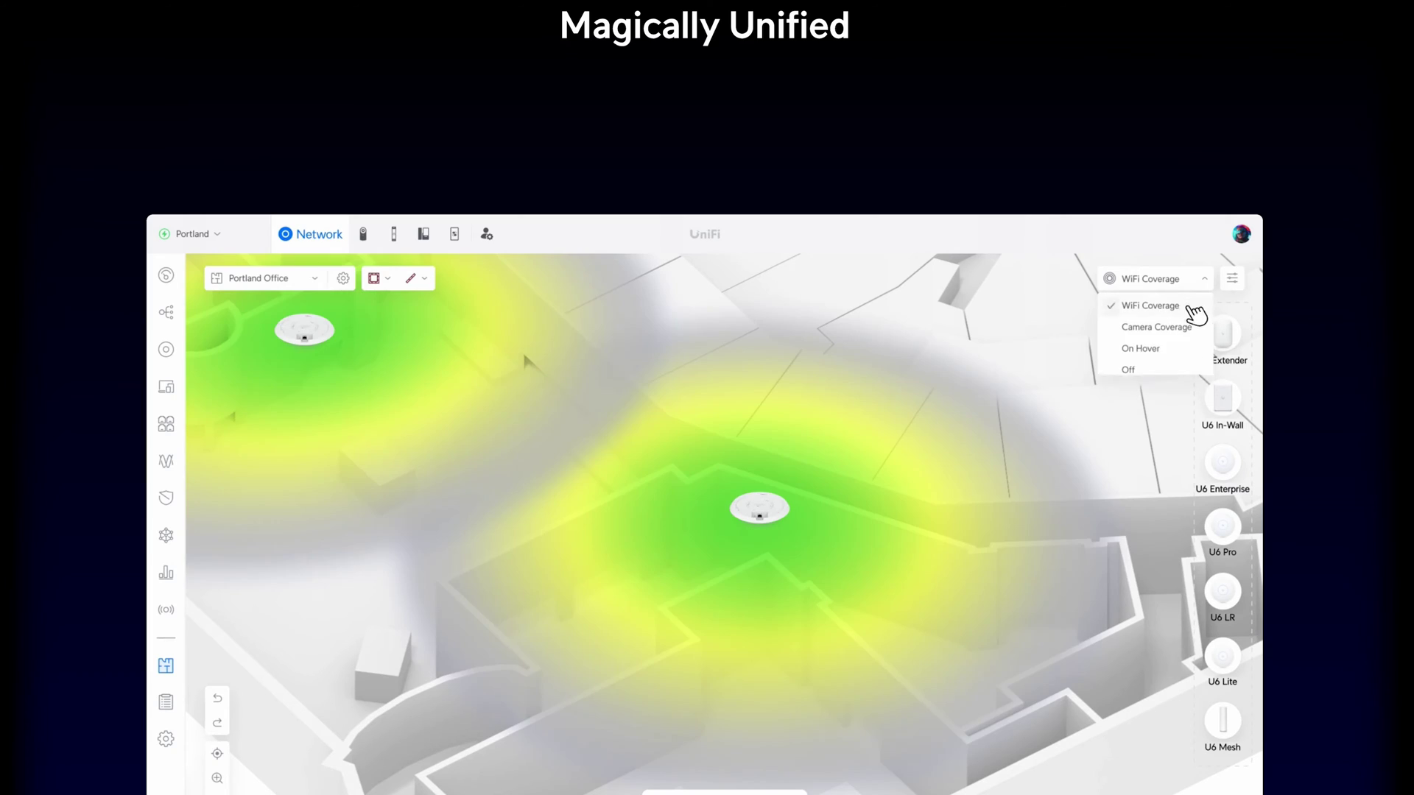
pyautogui.click(1196, 315)
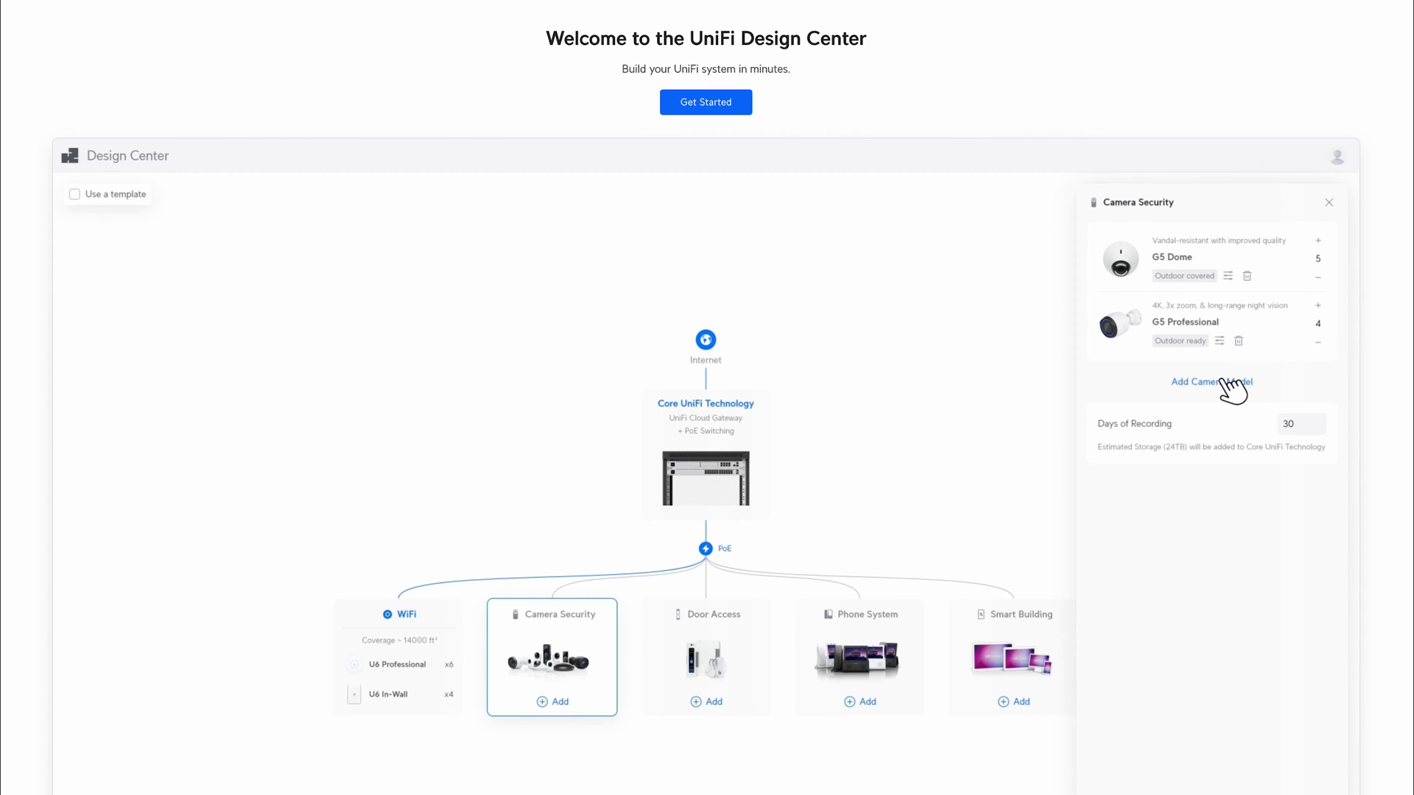
pyautogui.click(1236, 381)
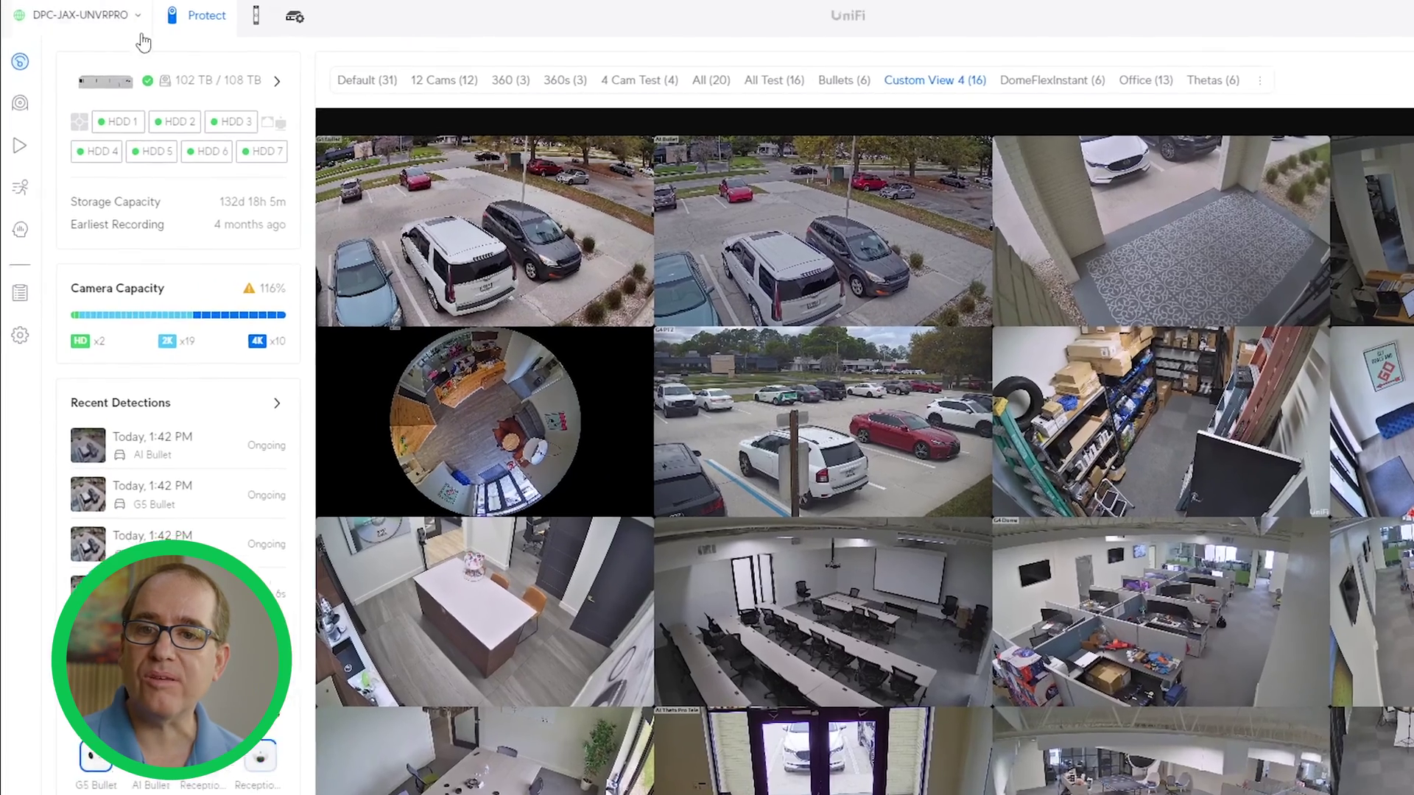
# Launch the InnerSpace app from the console's application list
pyautogui.click(294, 16)
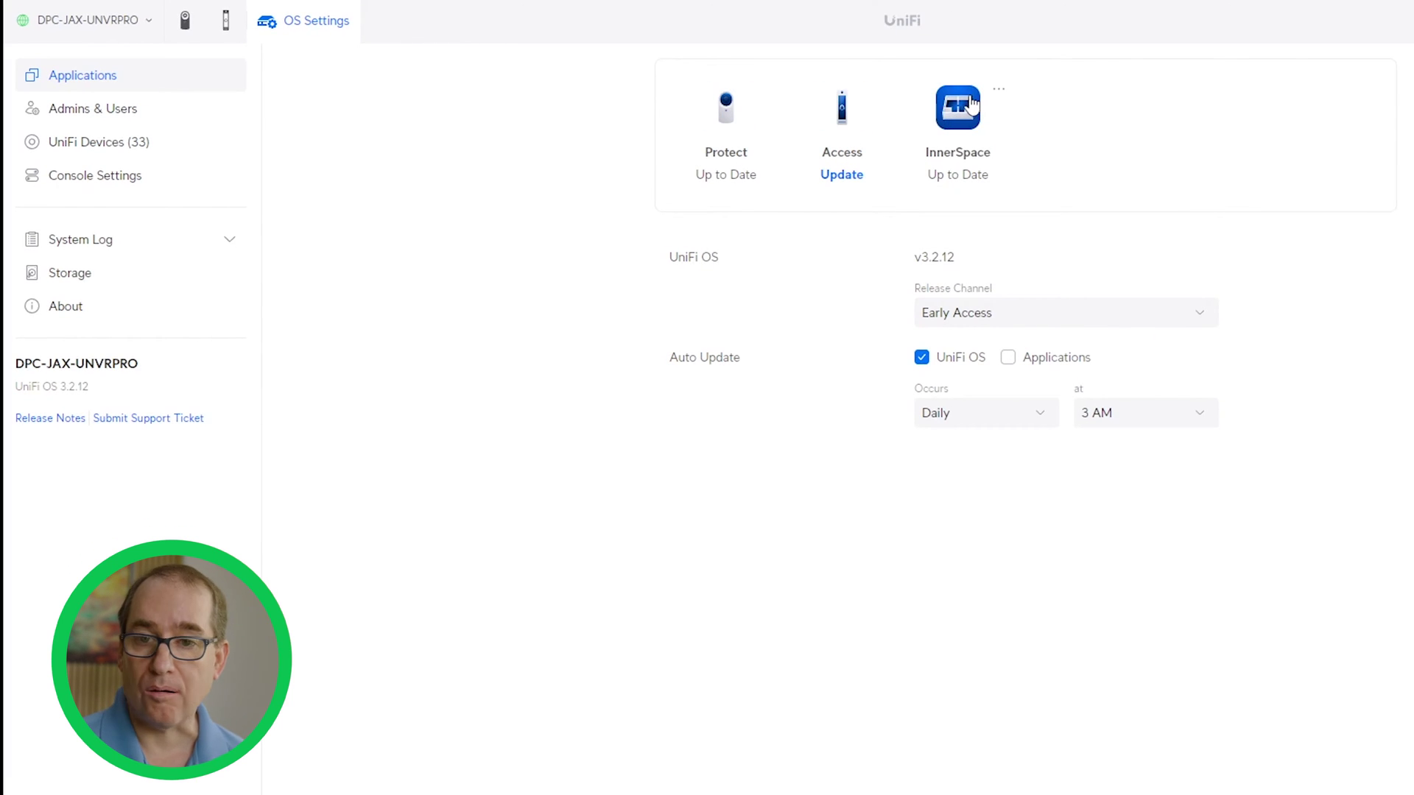
pyautogui.moveTo(928, 153)
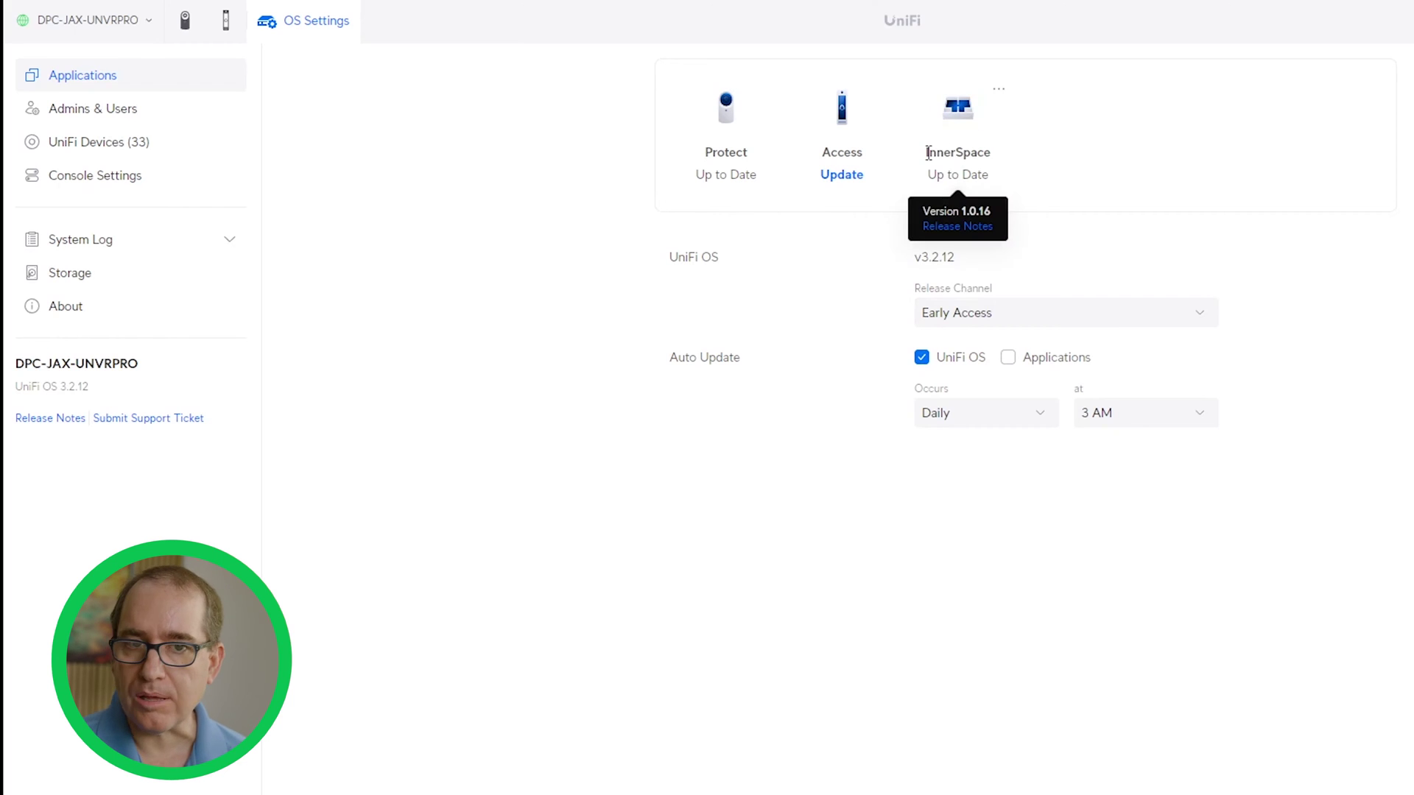
pyautogui.click(960, 117)
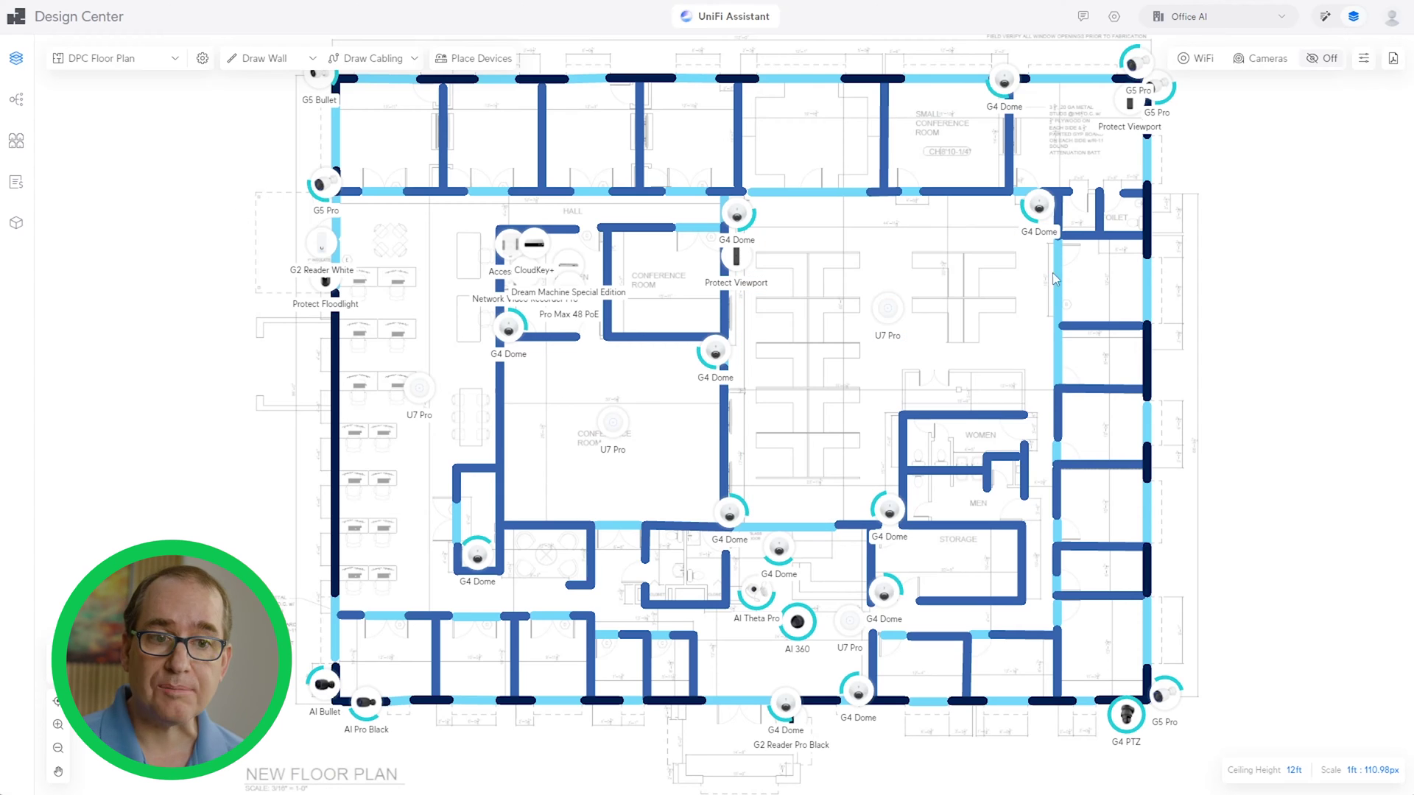
# Switch Design Center to the Dark theme and return to the floor plan view
pyautogui.click(1114, 16)
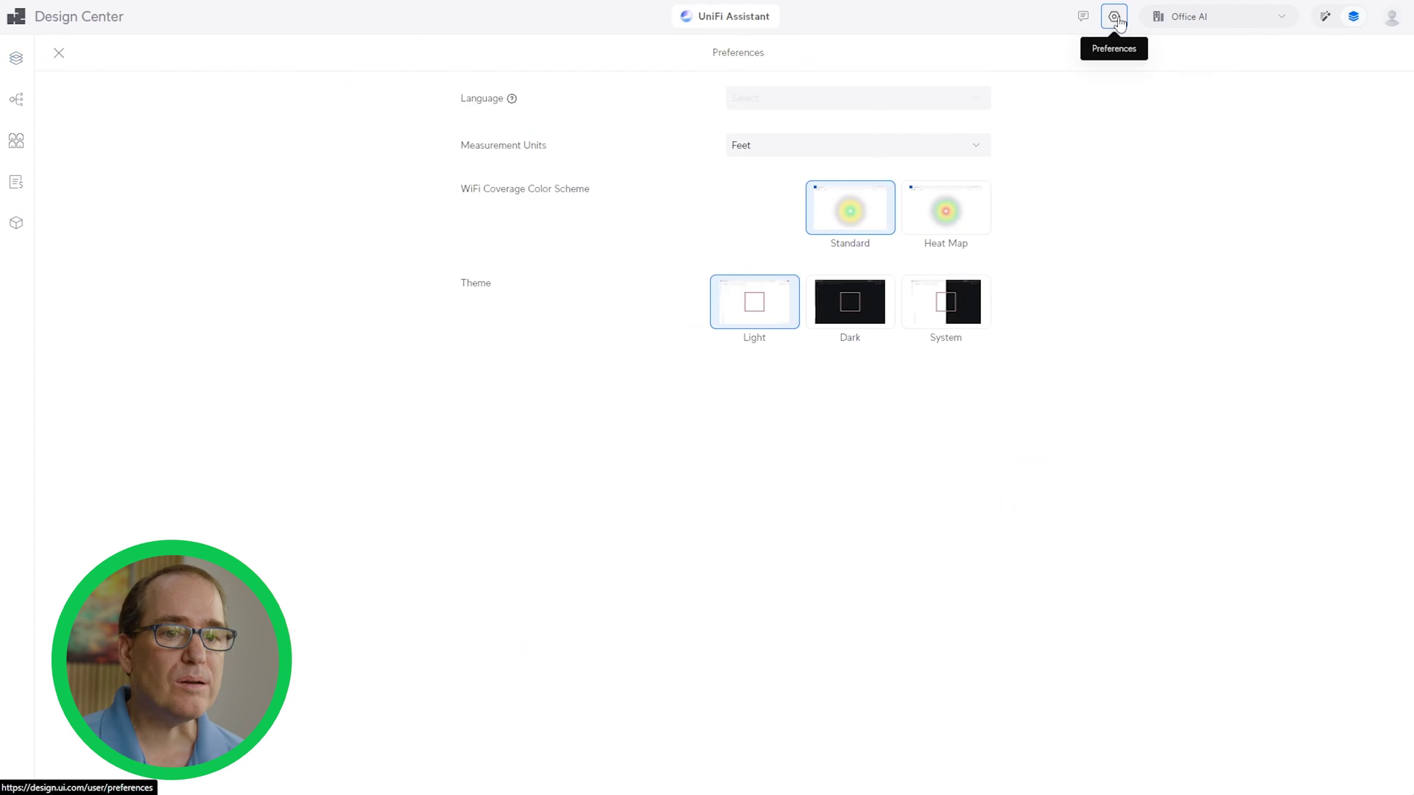
pyautogui.click(855, 305)
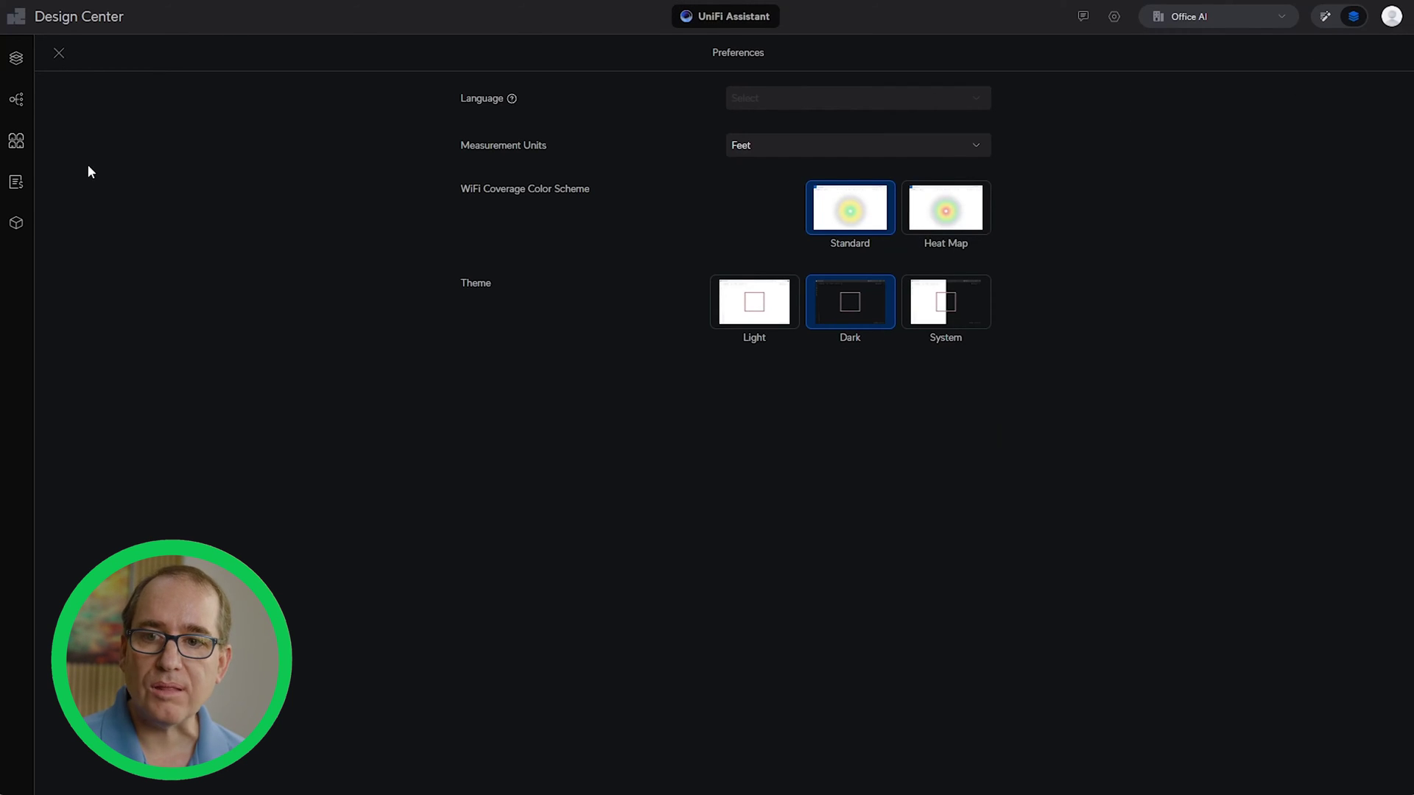
pyautogui.click(18, 65)
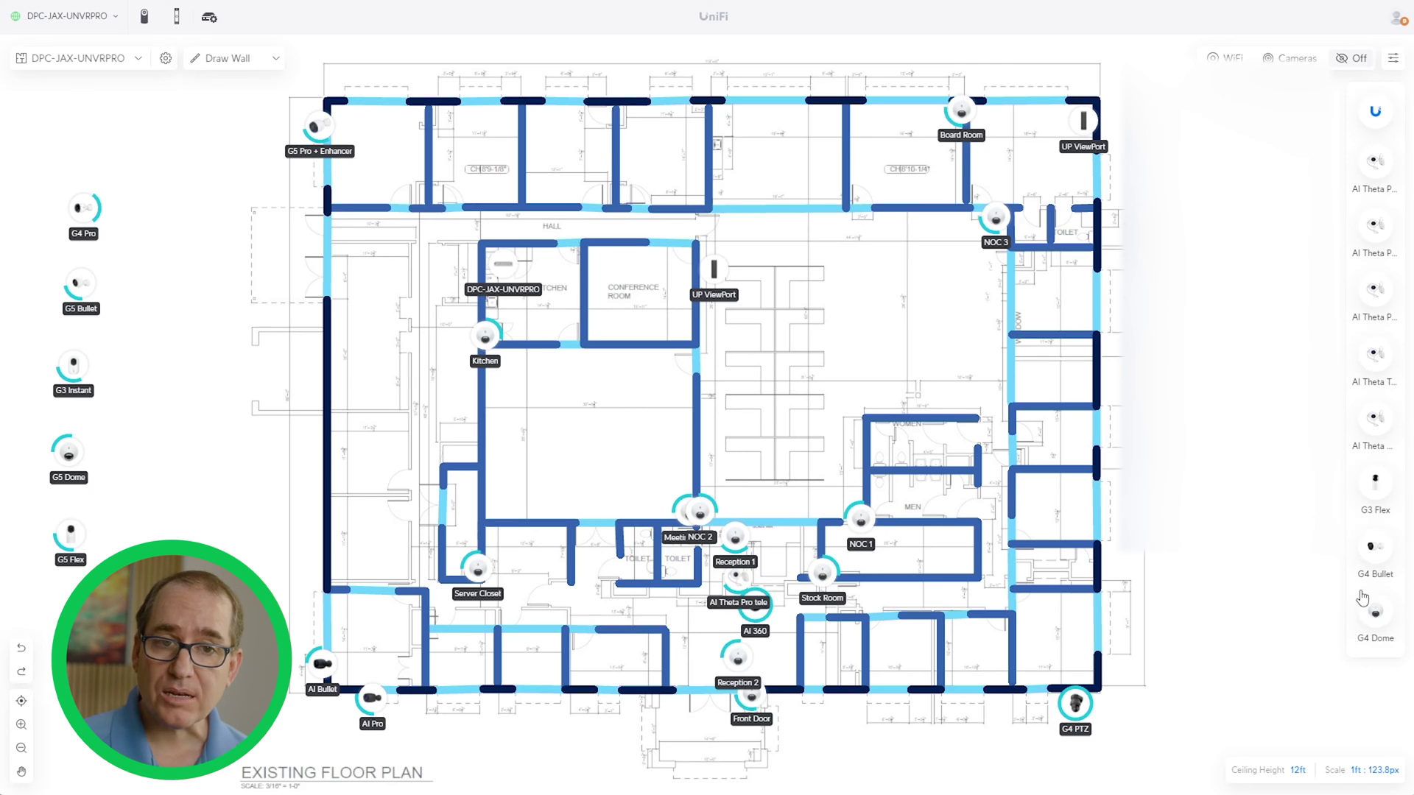
# Bring up the Edit Floor Plan settings for DPC-JAX-UNVRPRO
pyautogui.moveTo(1376, 627)
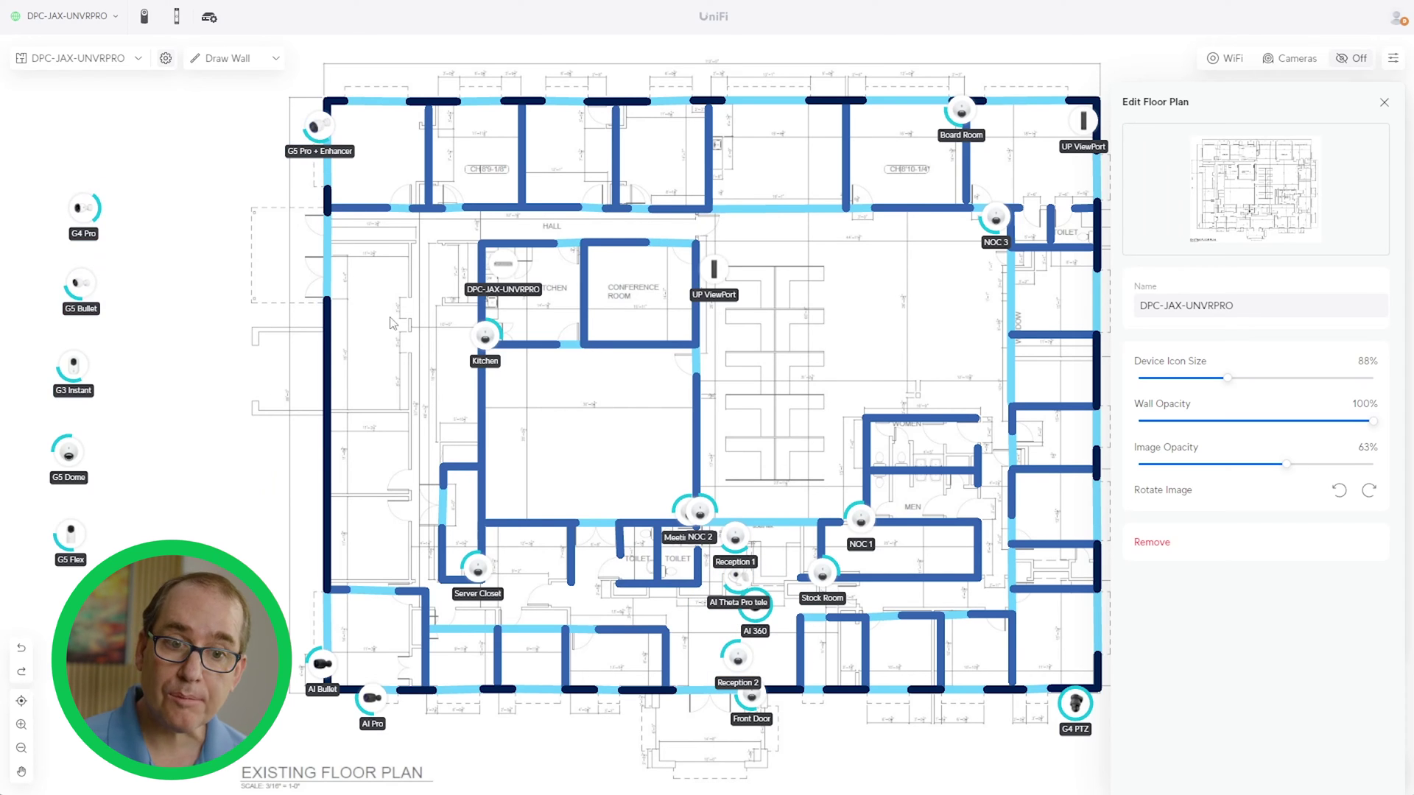
# Set device icon size to 105%, wall opacity to 88% and image opacity to 37%
pyautogui.moveTo(1270, 185)
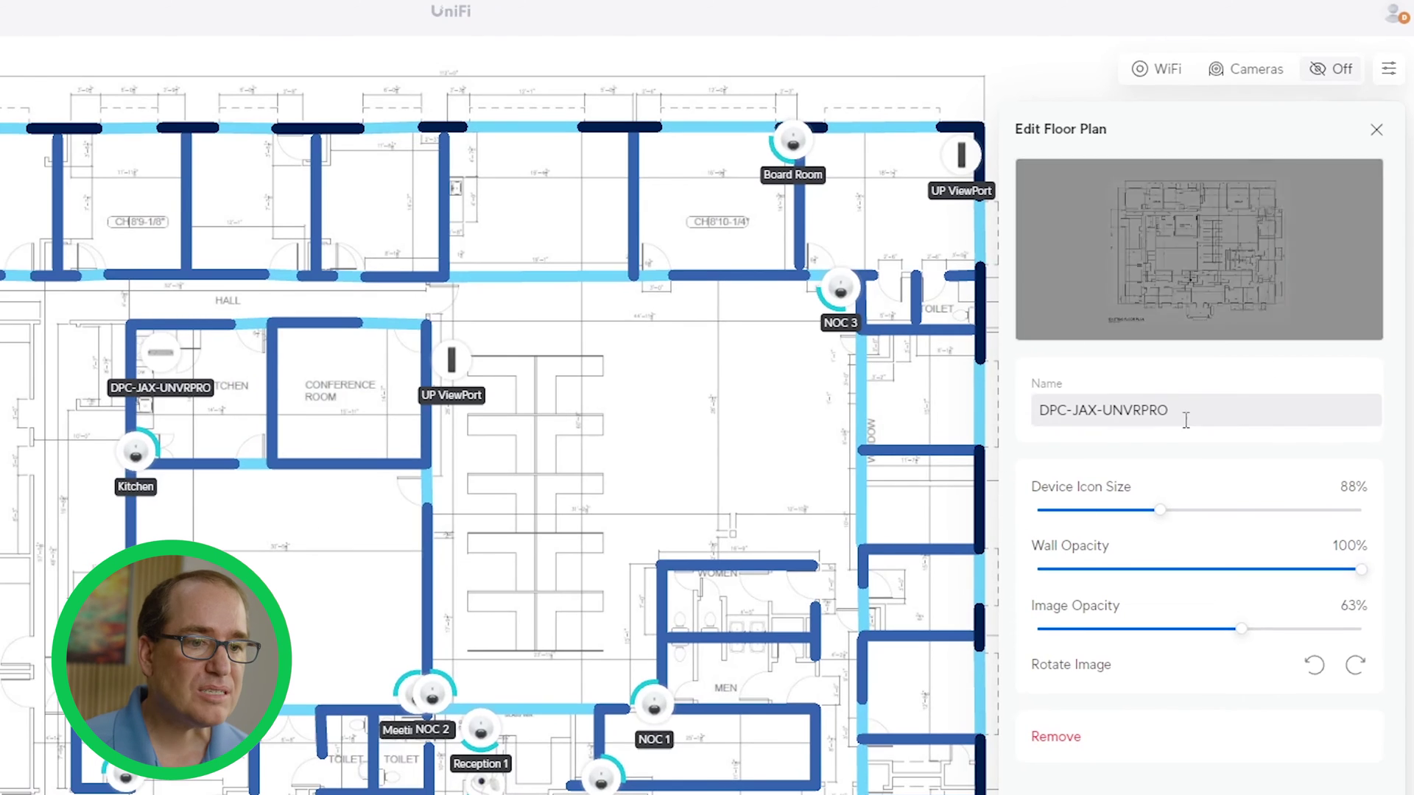
pyautogui.click(1169, 405)
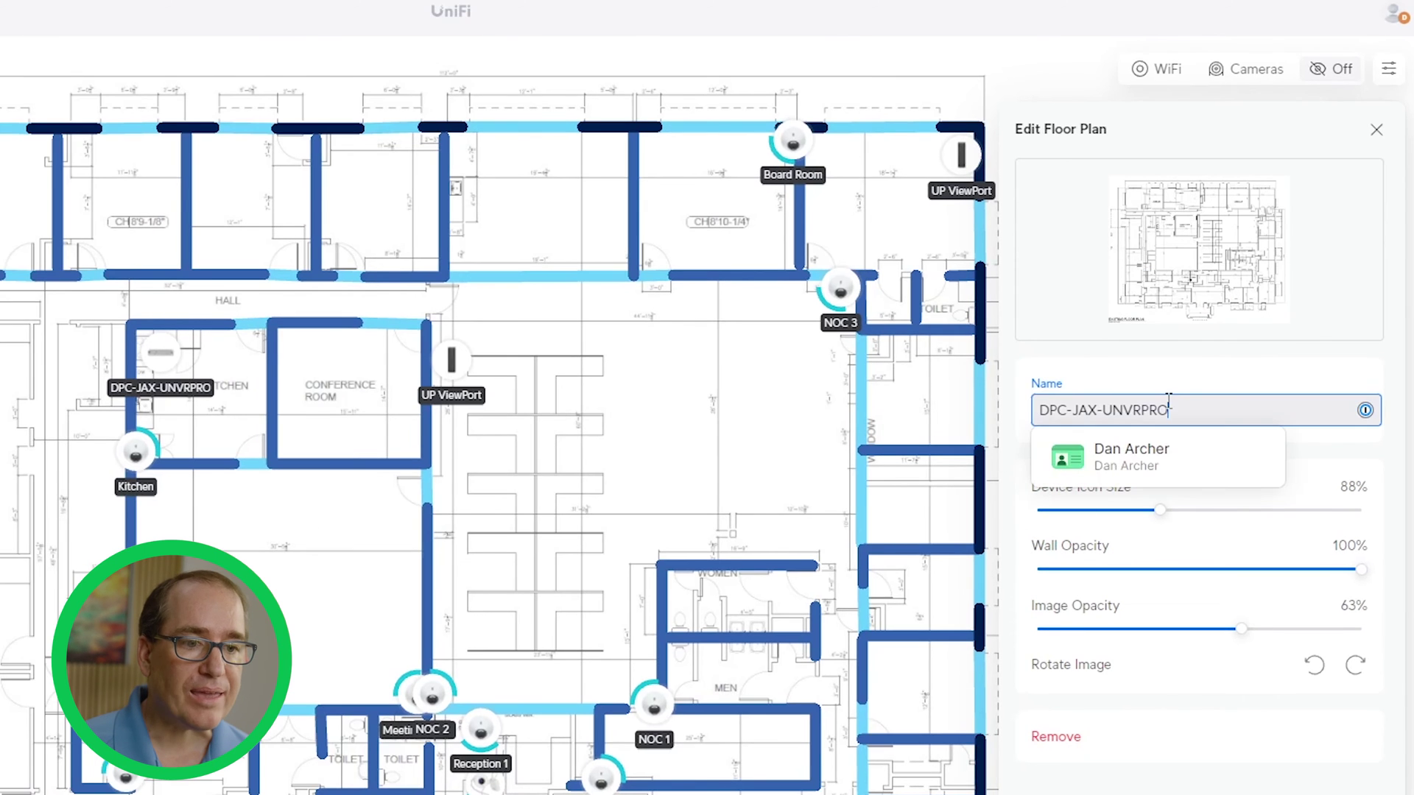
pyautogui.click(1235, 554)
pyautogui.moveTo(1250, 385)
pyautogui.mouseDown()
pyautogui.moveTo(1213, 377)
pyautogui.moveTo(1268, 378)
pyautogui.mouseUp()
pyautogui.moveTo(1285, 466); pyautogui.dragTo(1254, 462)
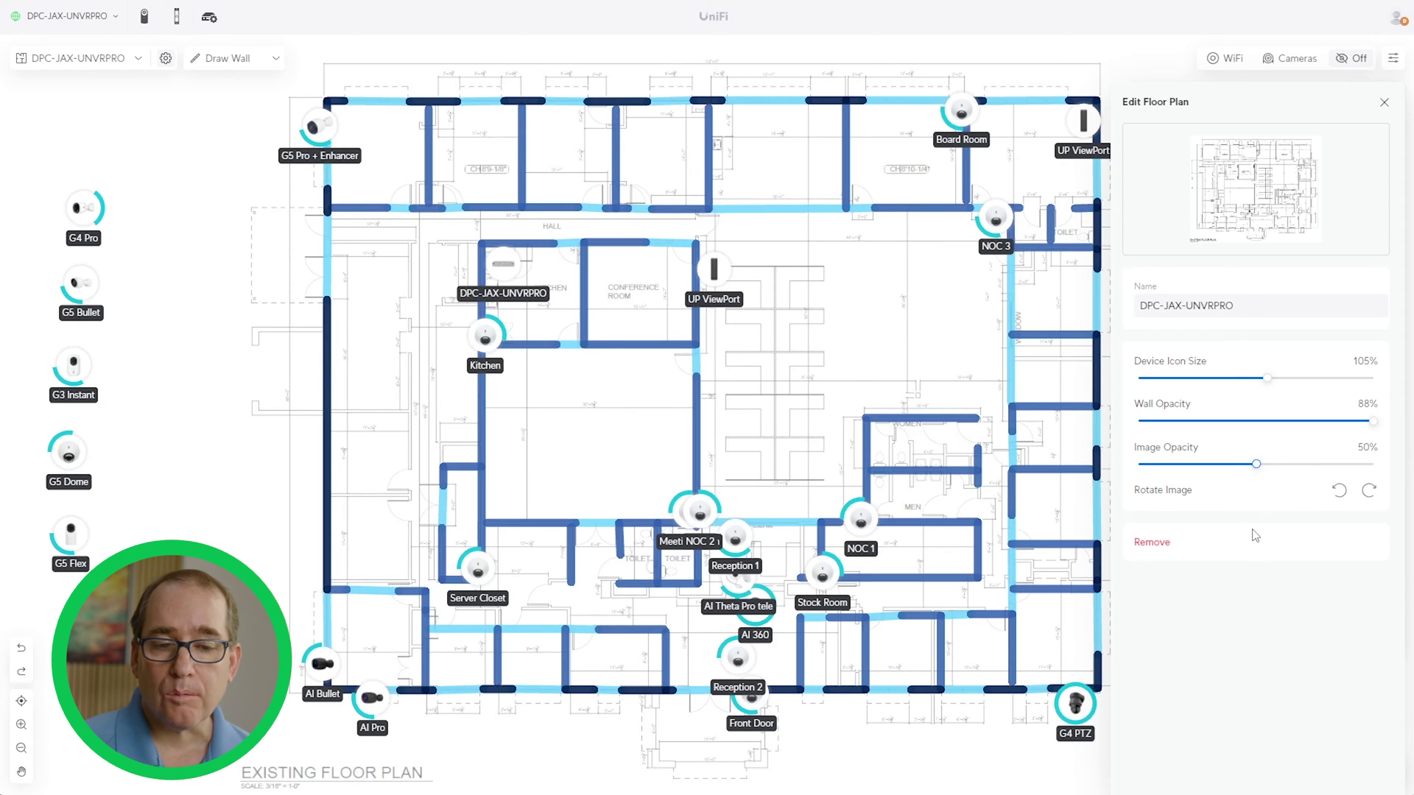
pyautogui.moveTo(1256, 465); pyautogui.dragTo(1218, 464)
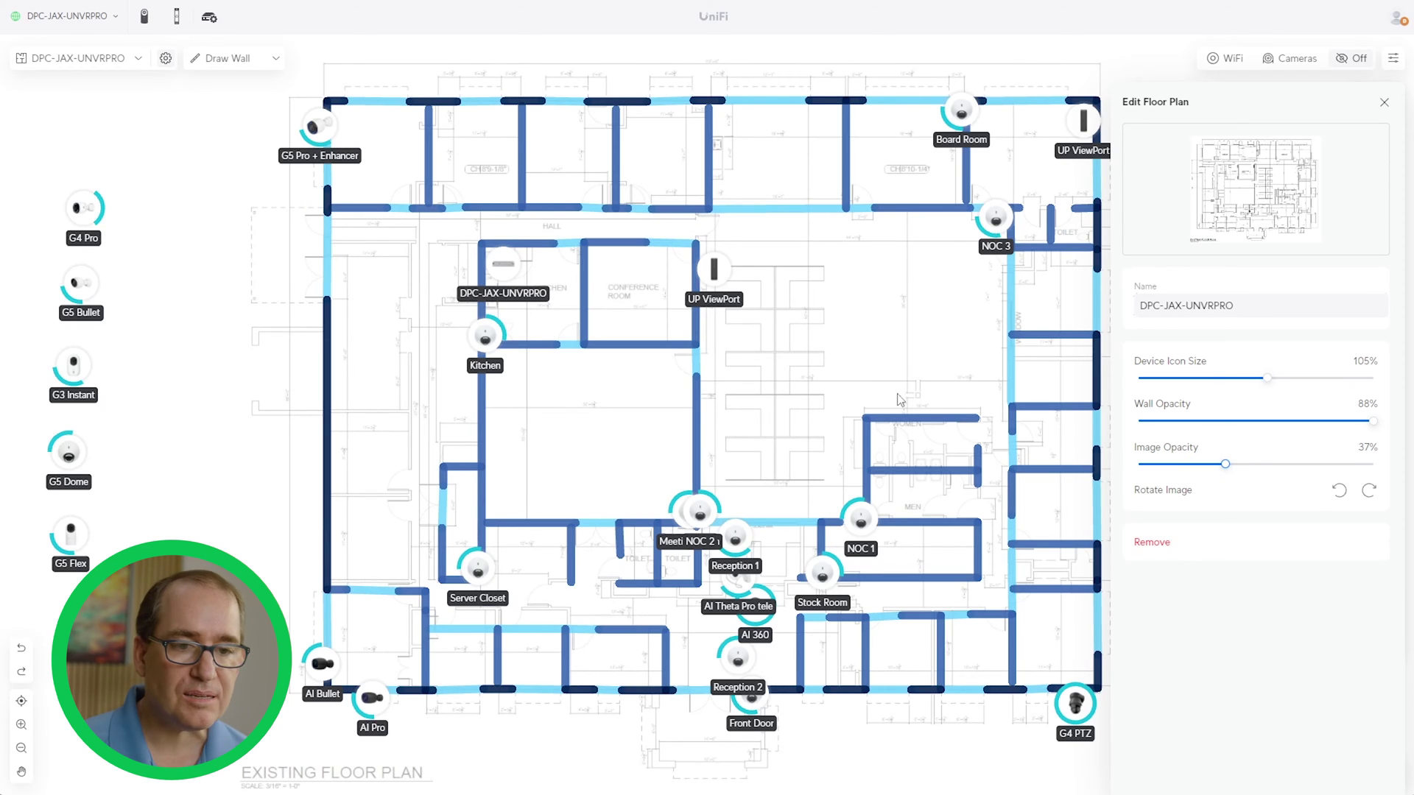
pyautogui.click(1097, 672)
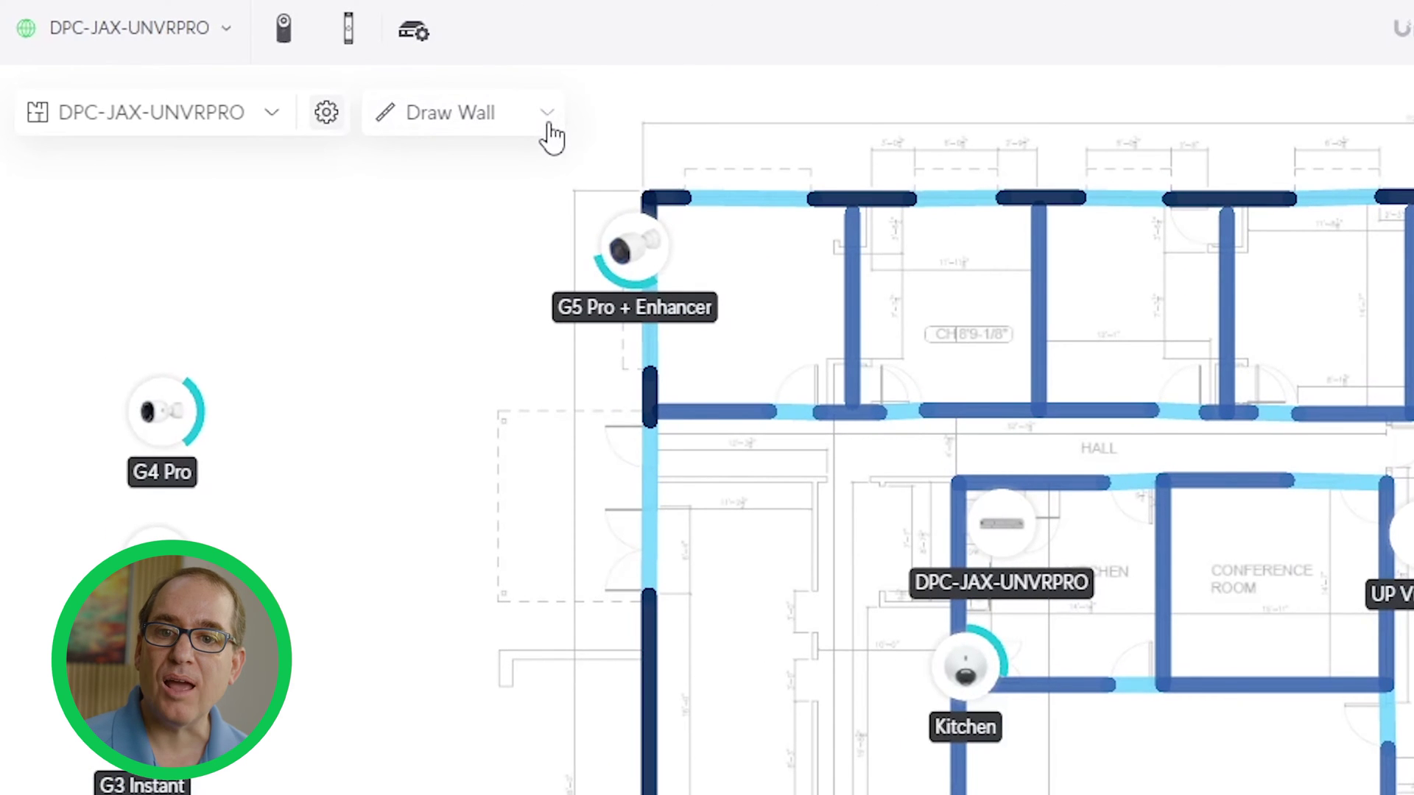
# Draw two 9ft concrete walls extending out from the left exterior wall
pyautogui.click(548, 123)
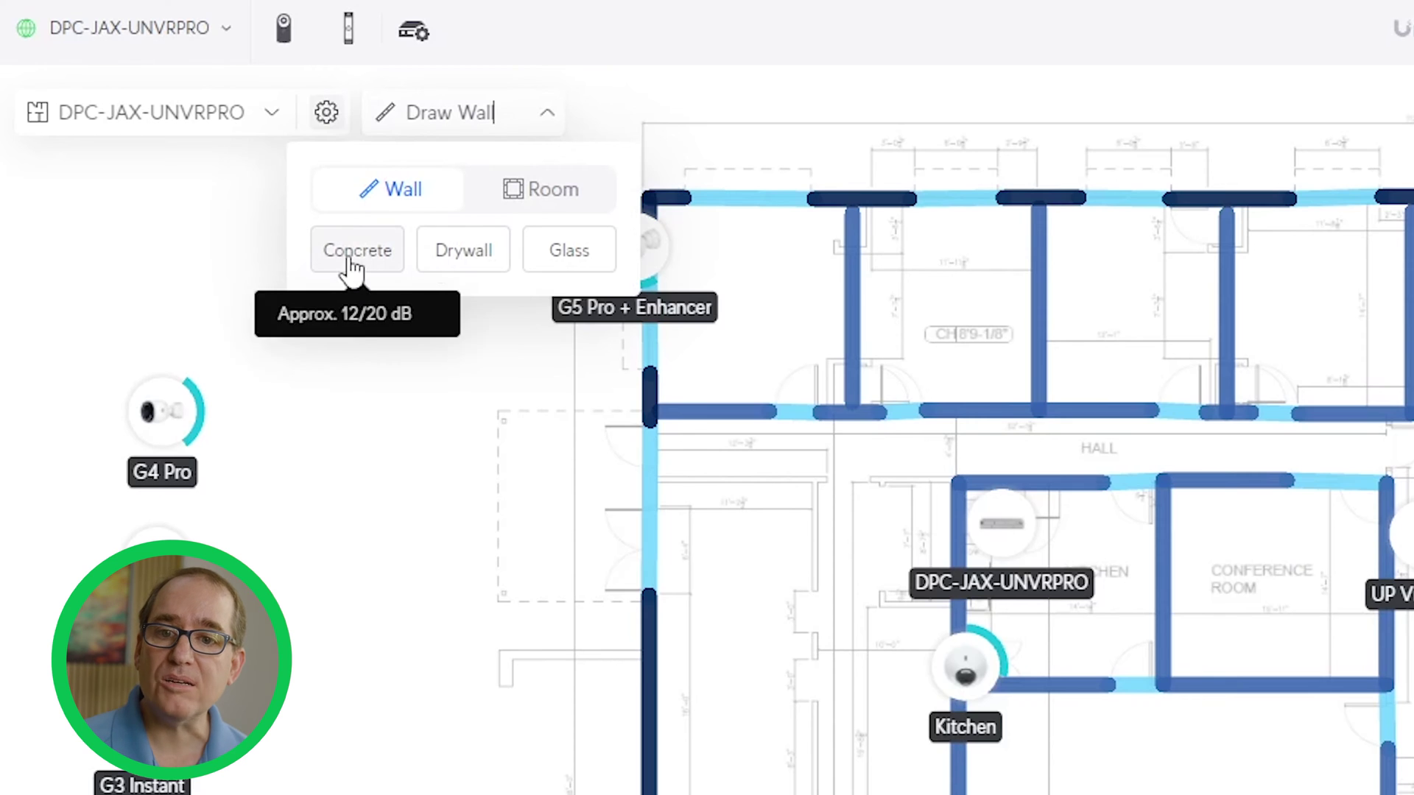
pyautogui.click(554, 198)
pyautogui.click(376, 193)
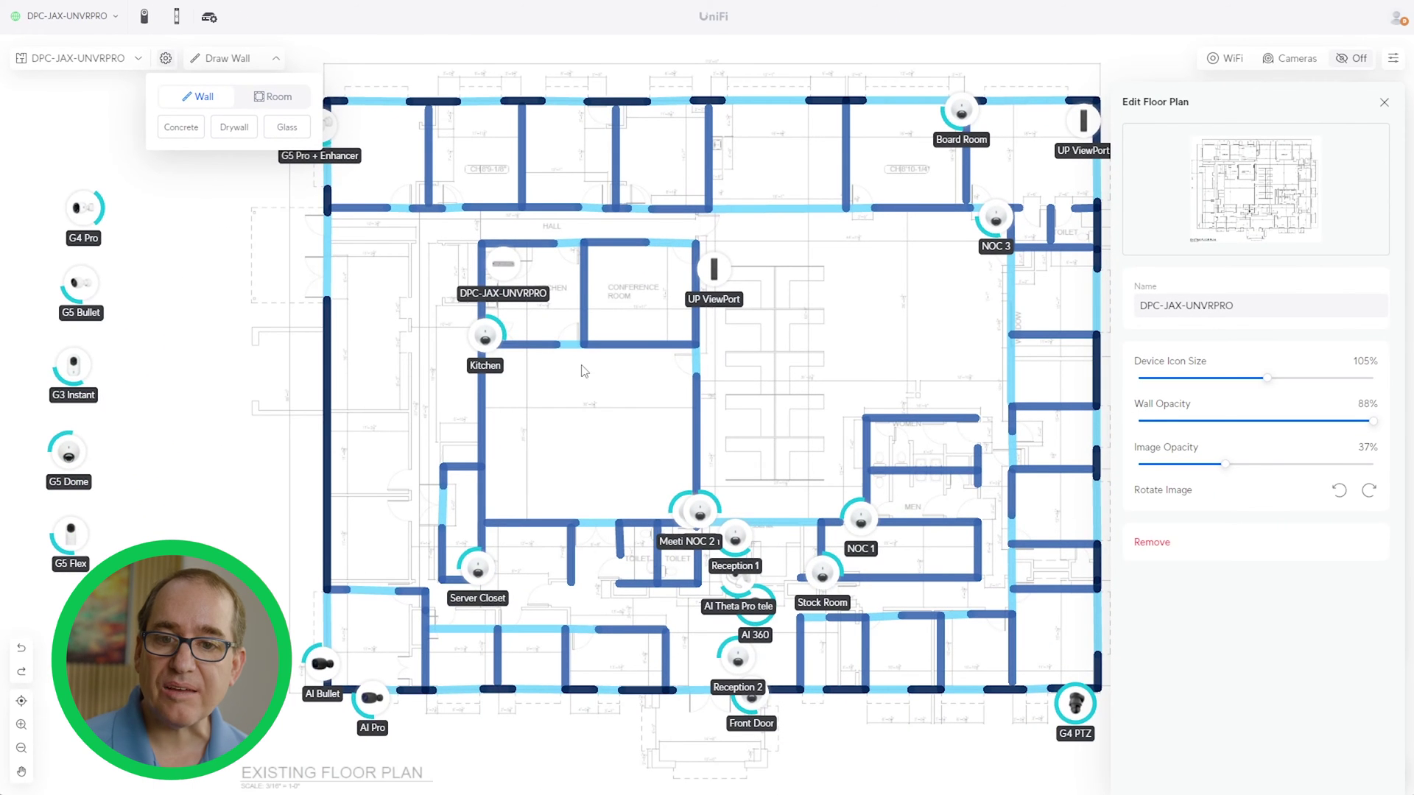
pyautogui.click(179, 132)
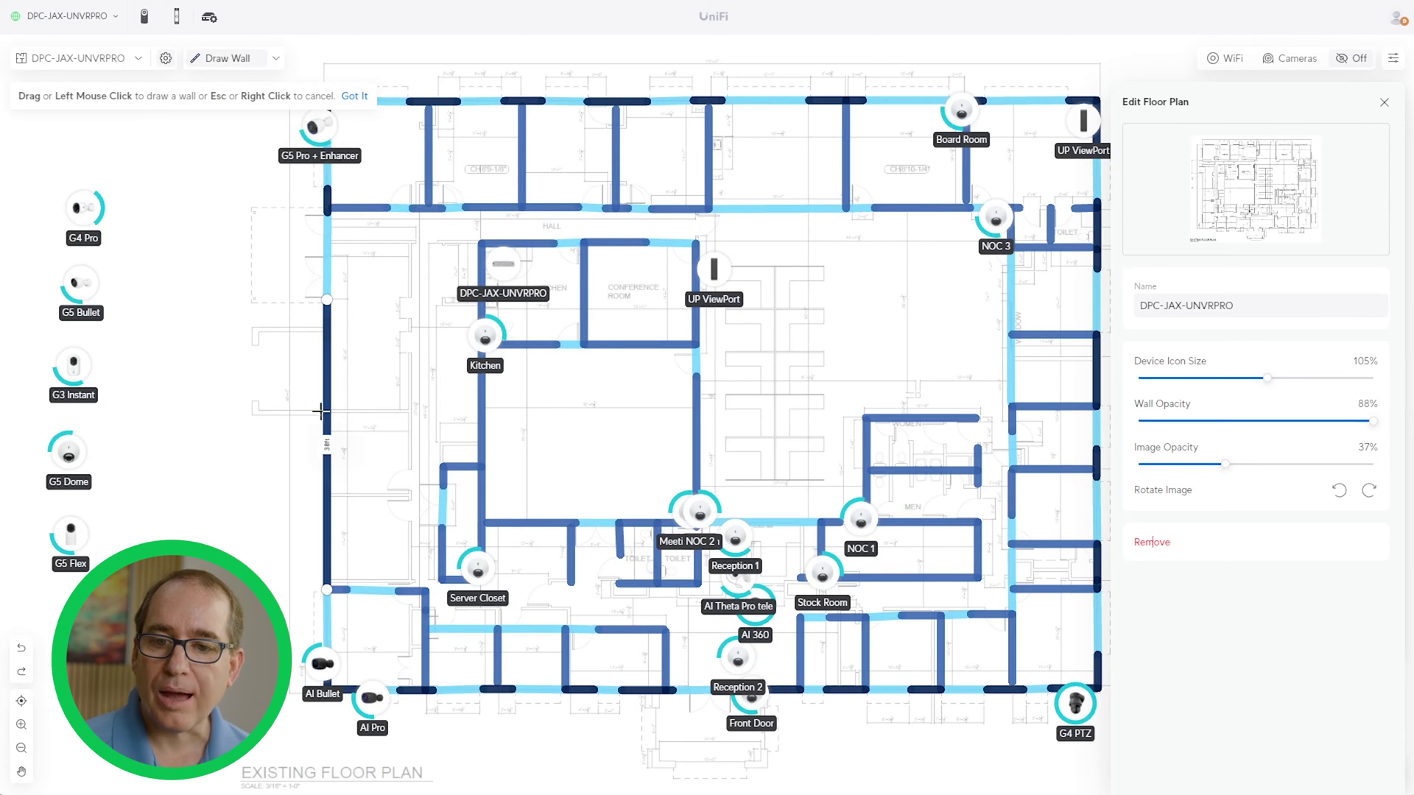
pyautogui.click(320, 411)
pyautogui.click(256, 411)
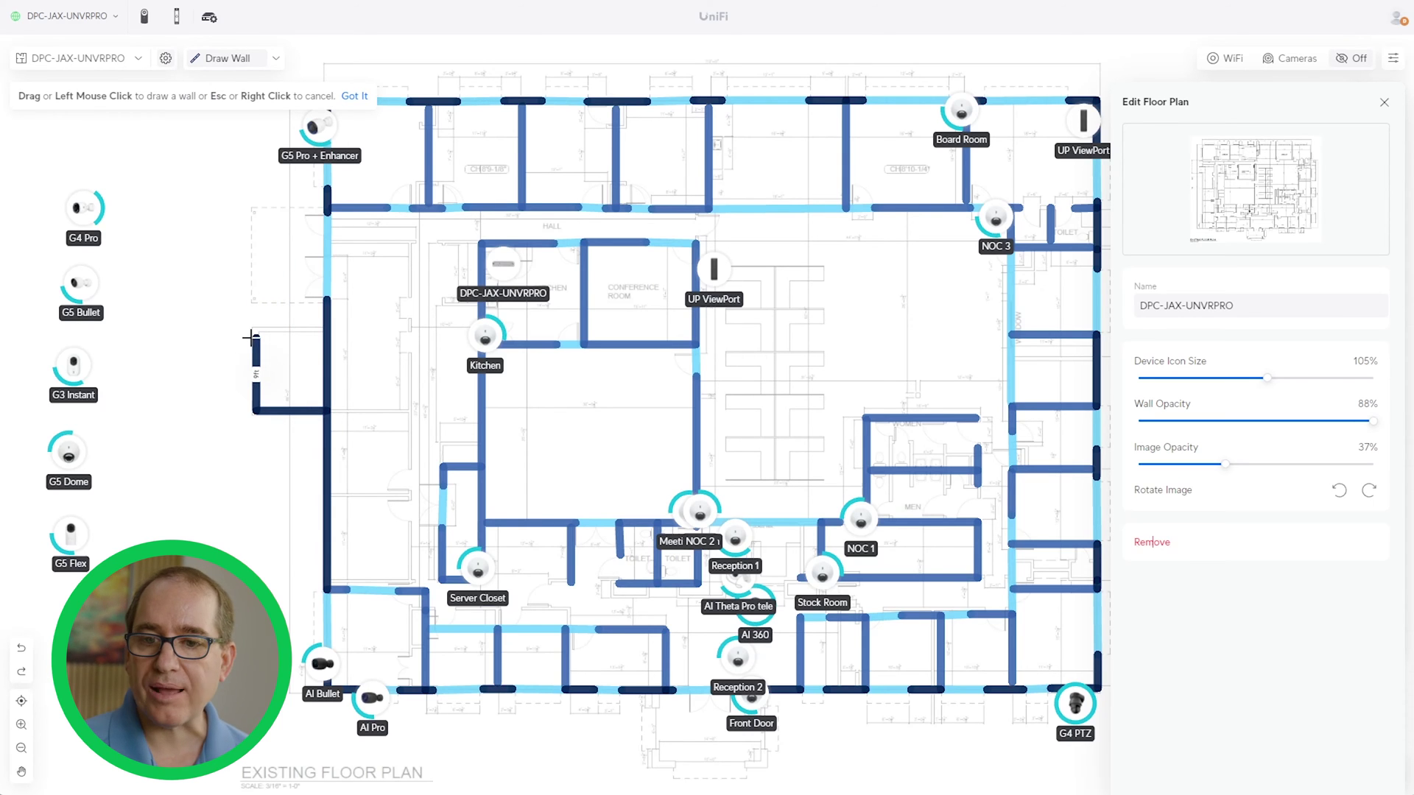
pyautogui.rightClick(251, 339)
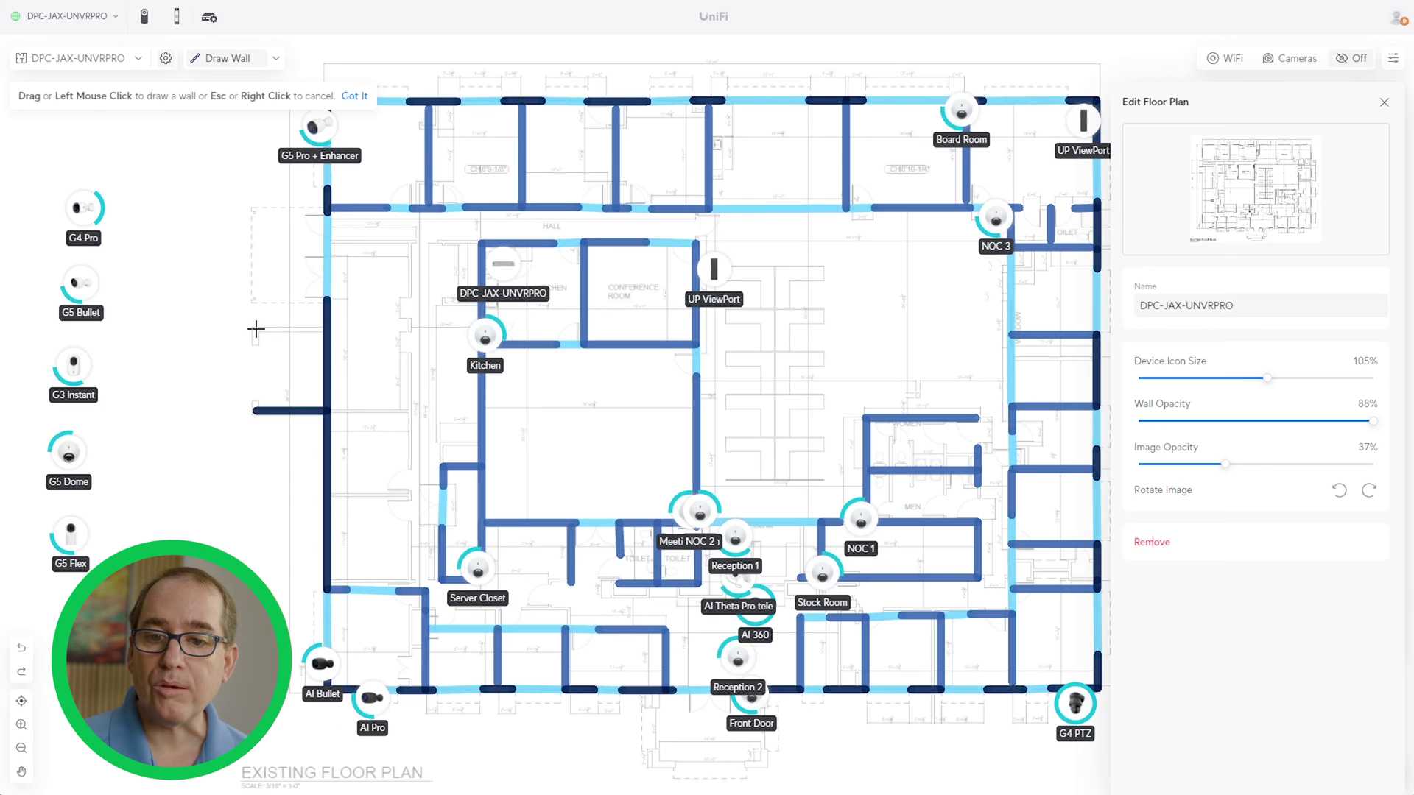
pyautogui.click(256, 329)
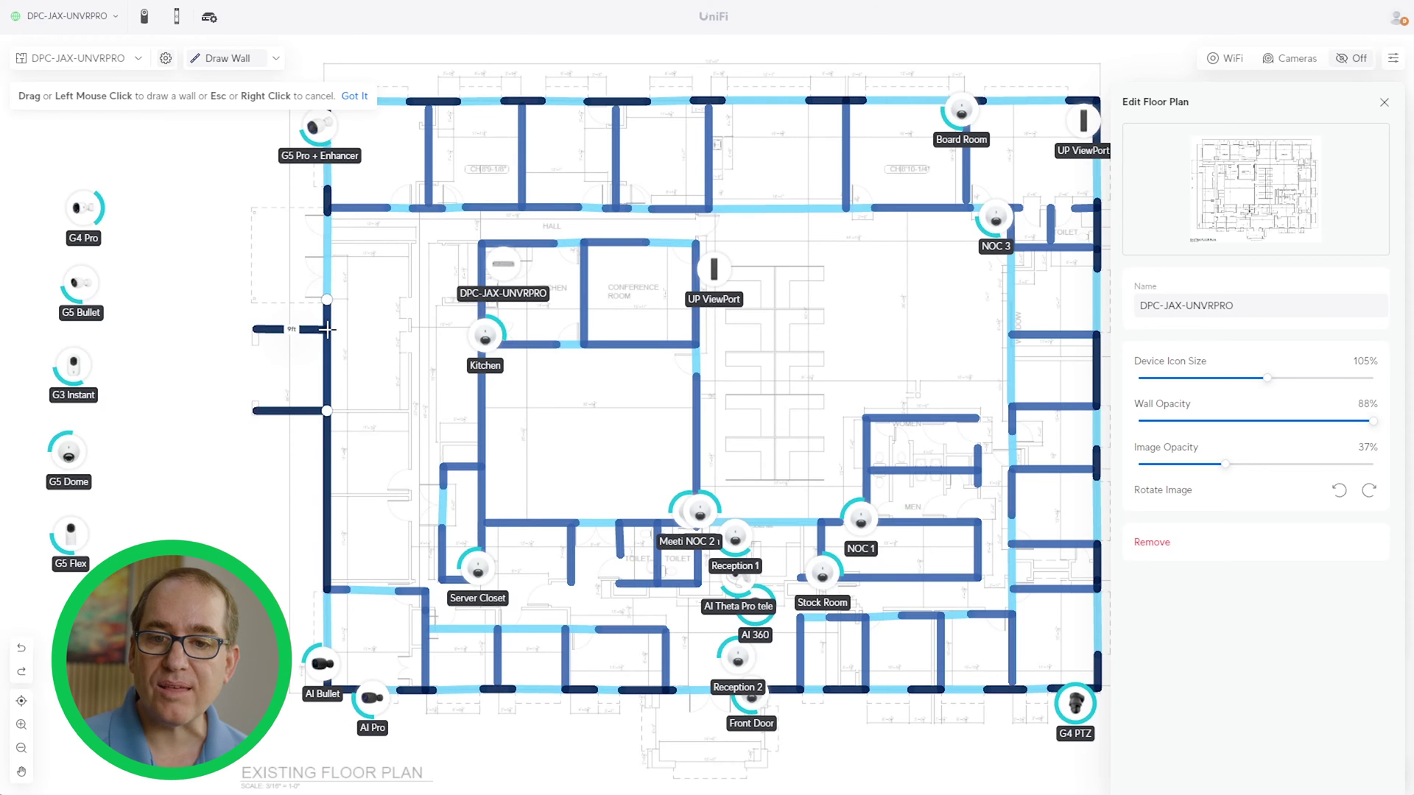
pyautogui.click(327, 329)
pyautogui.rightClick(294, 340)
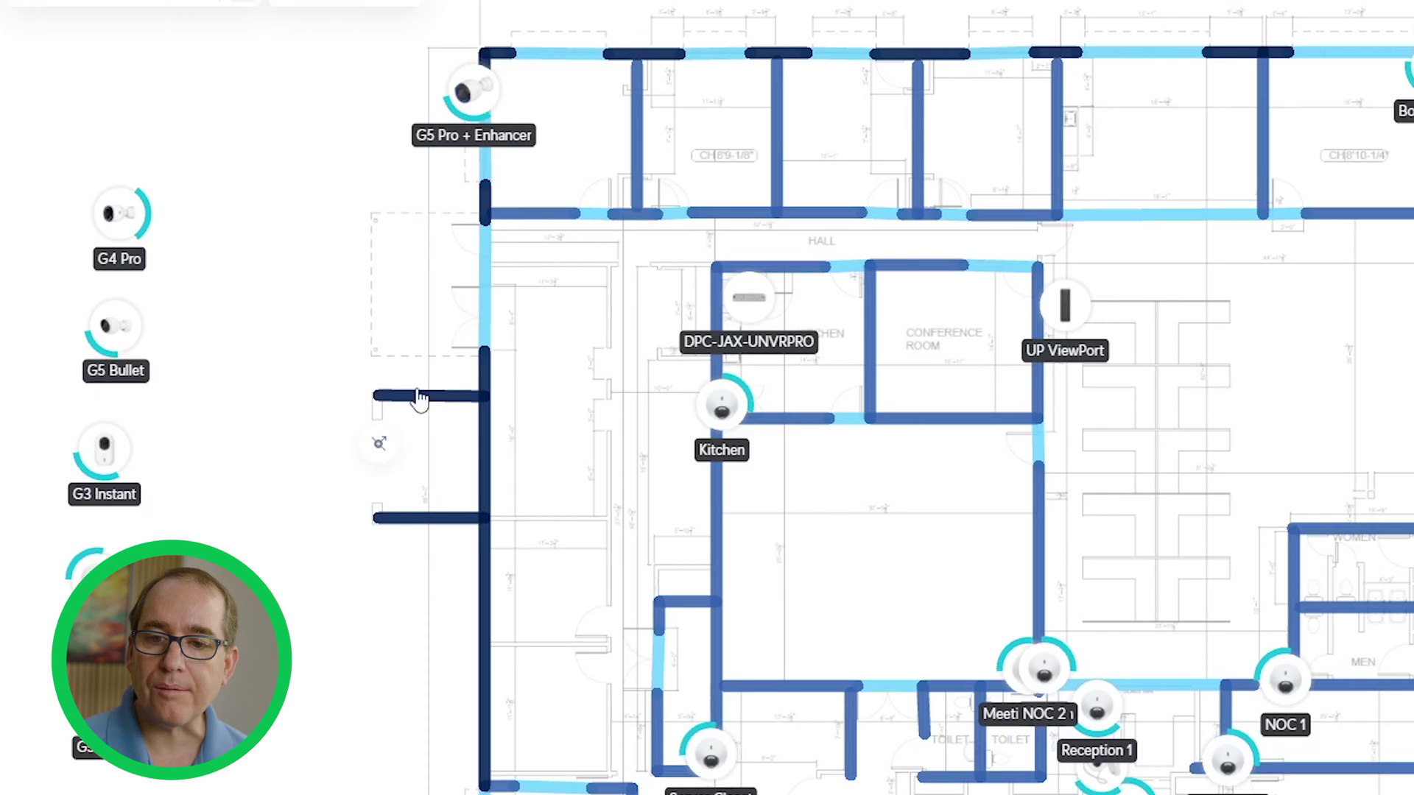
# Add a short vertical wall stub down from the new wall's end and select it
pyautogui.click(349, 8)
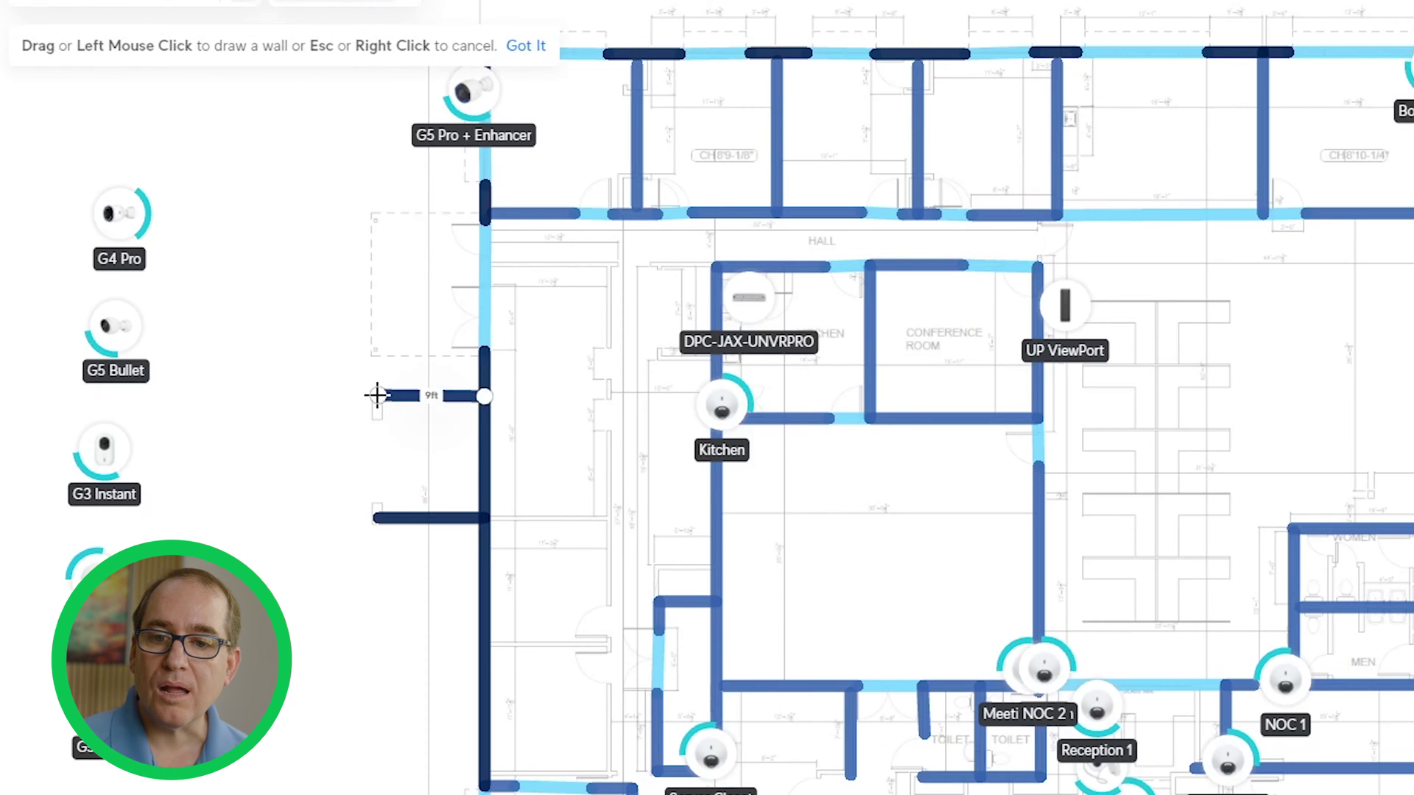
pyautogui.click(377, 401)
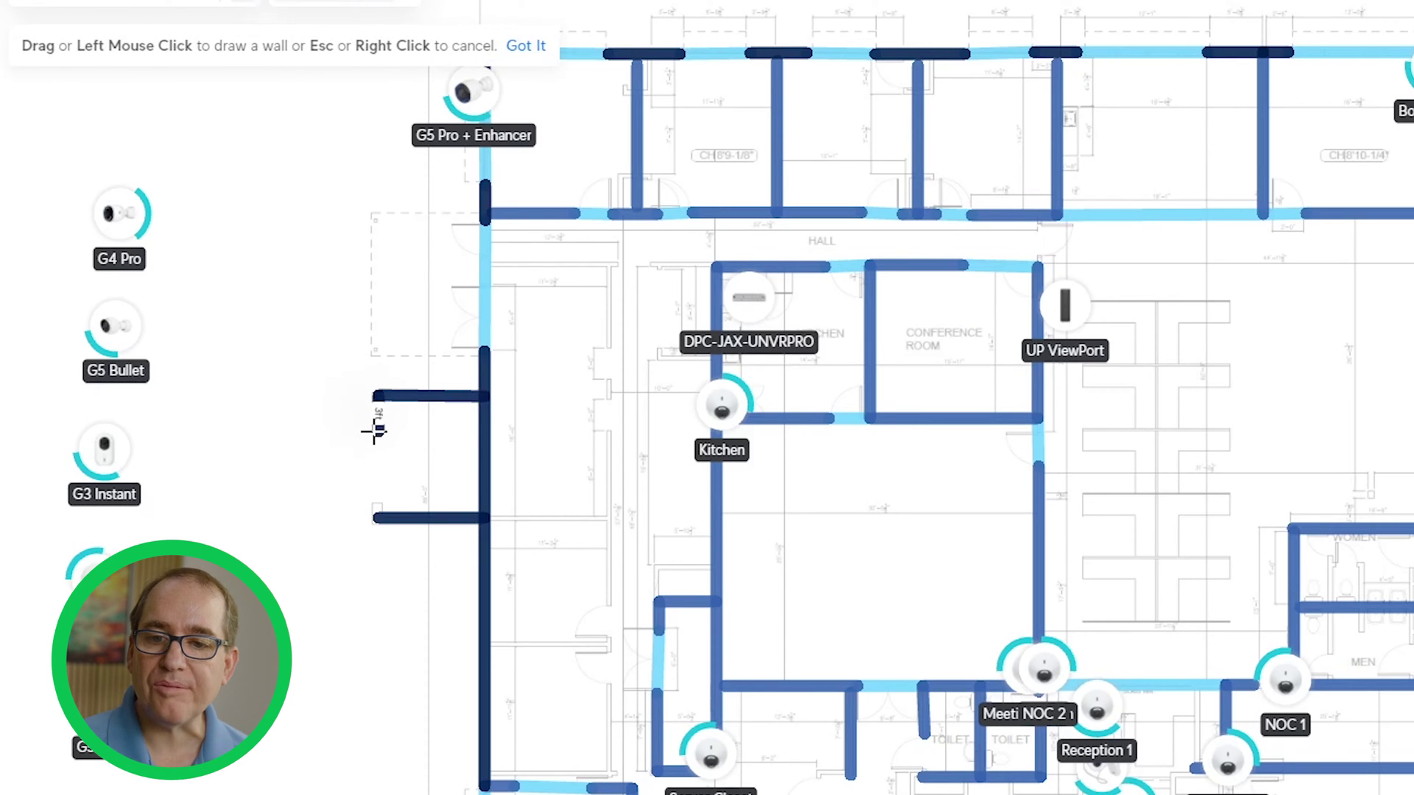
pyautogui.click(376, 435)
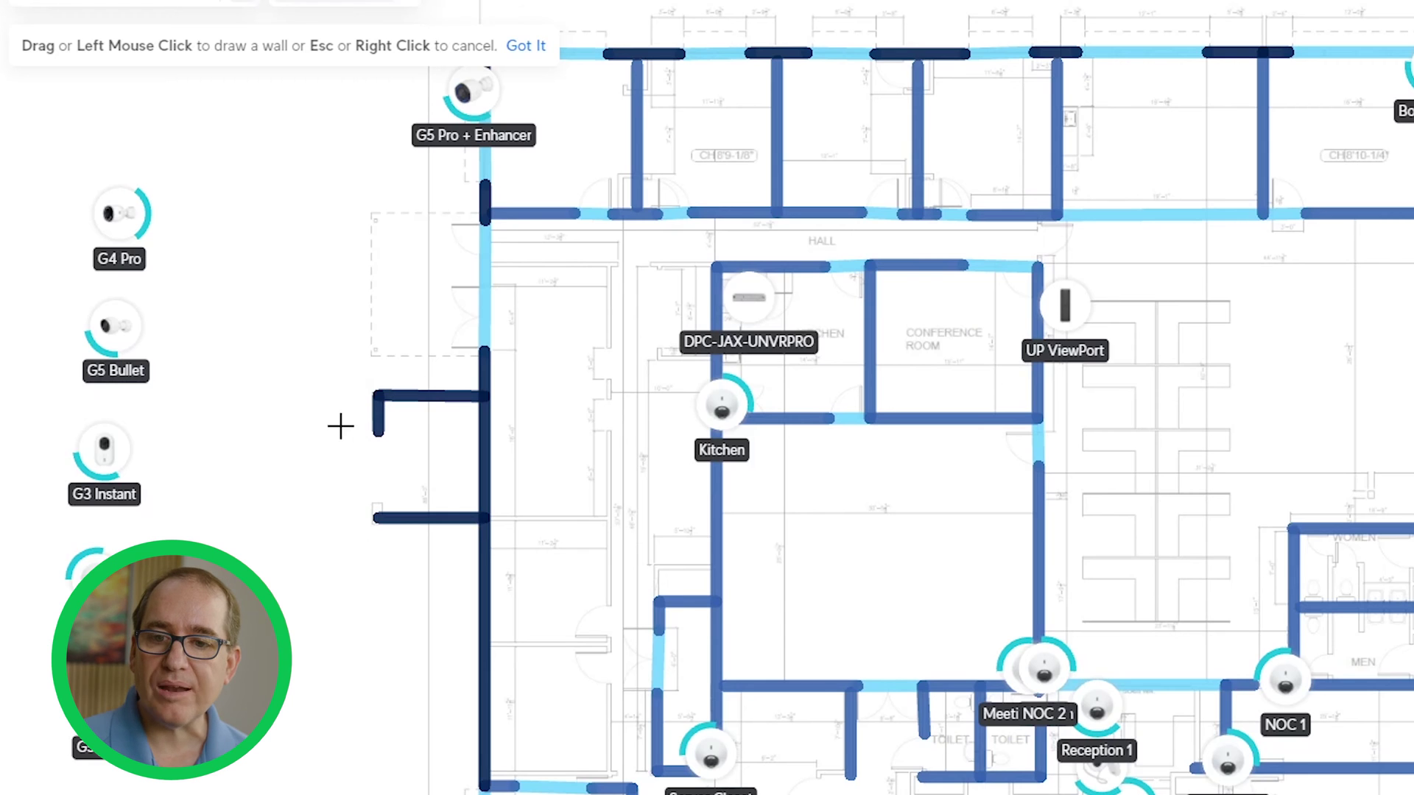
pyautogui.press('Escape')
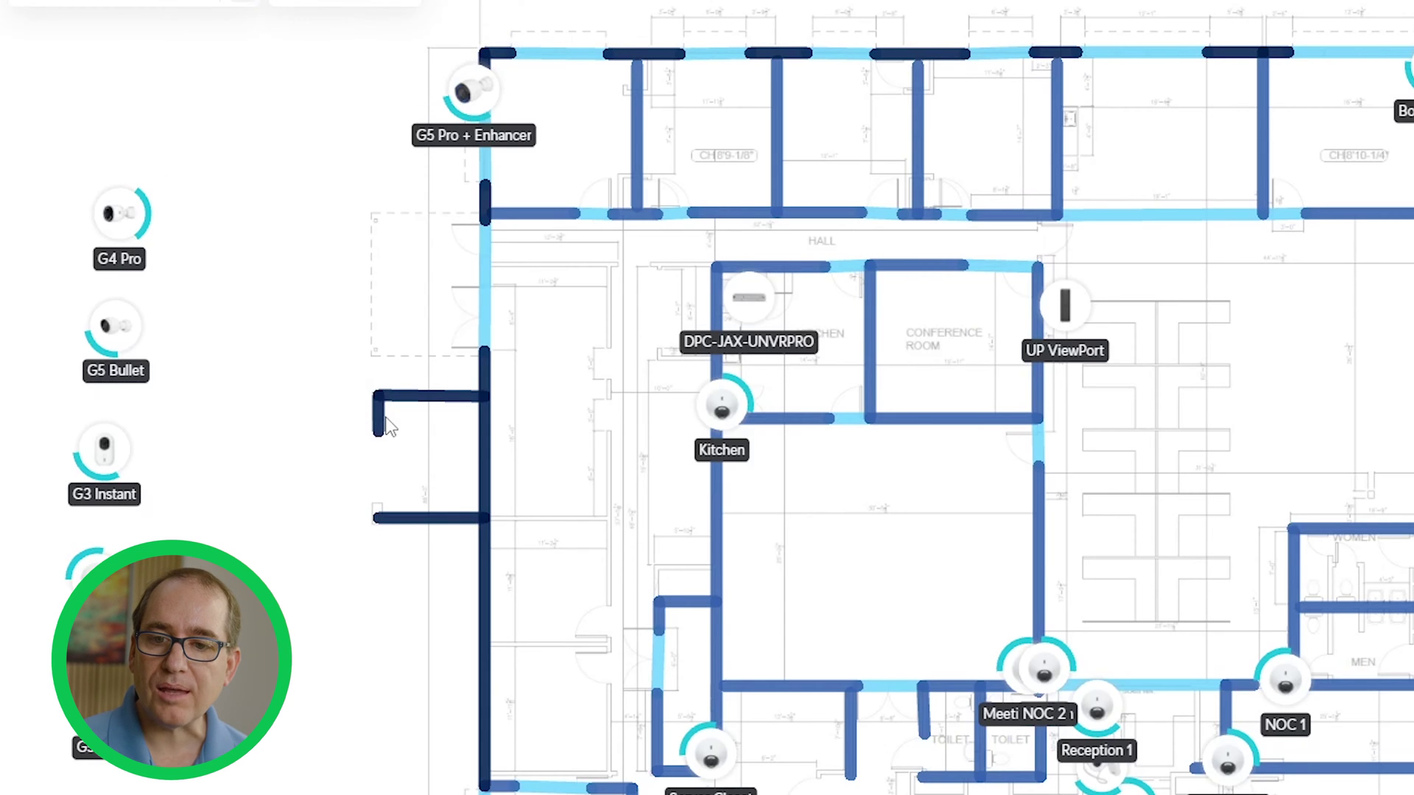
pyautogui.click(384, 427)
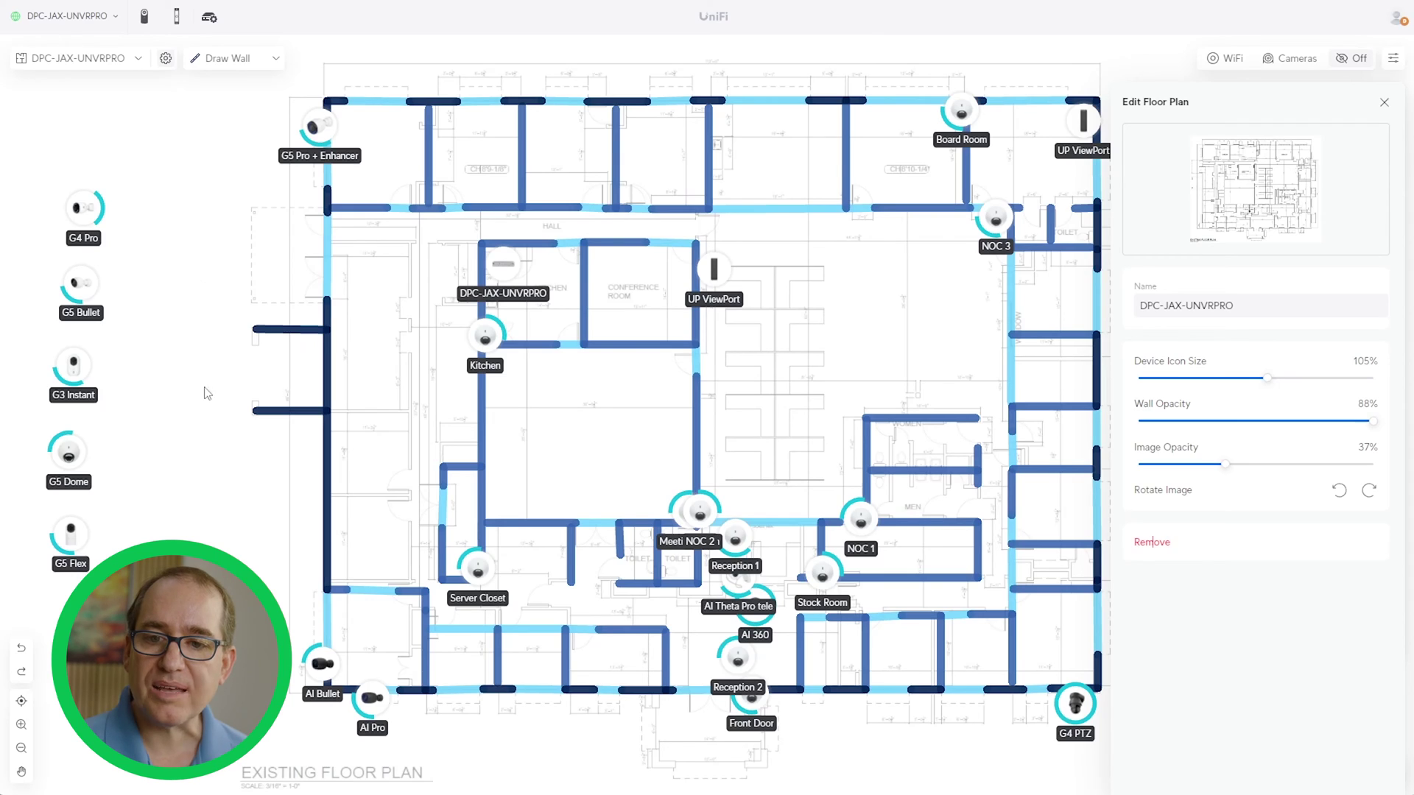
# Draw a short glass wall on the plan's left edge, then delete it
pyautogui.click(274, 61)
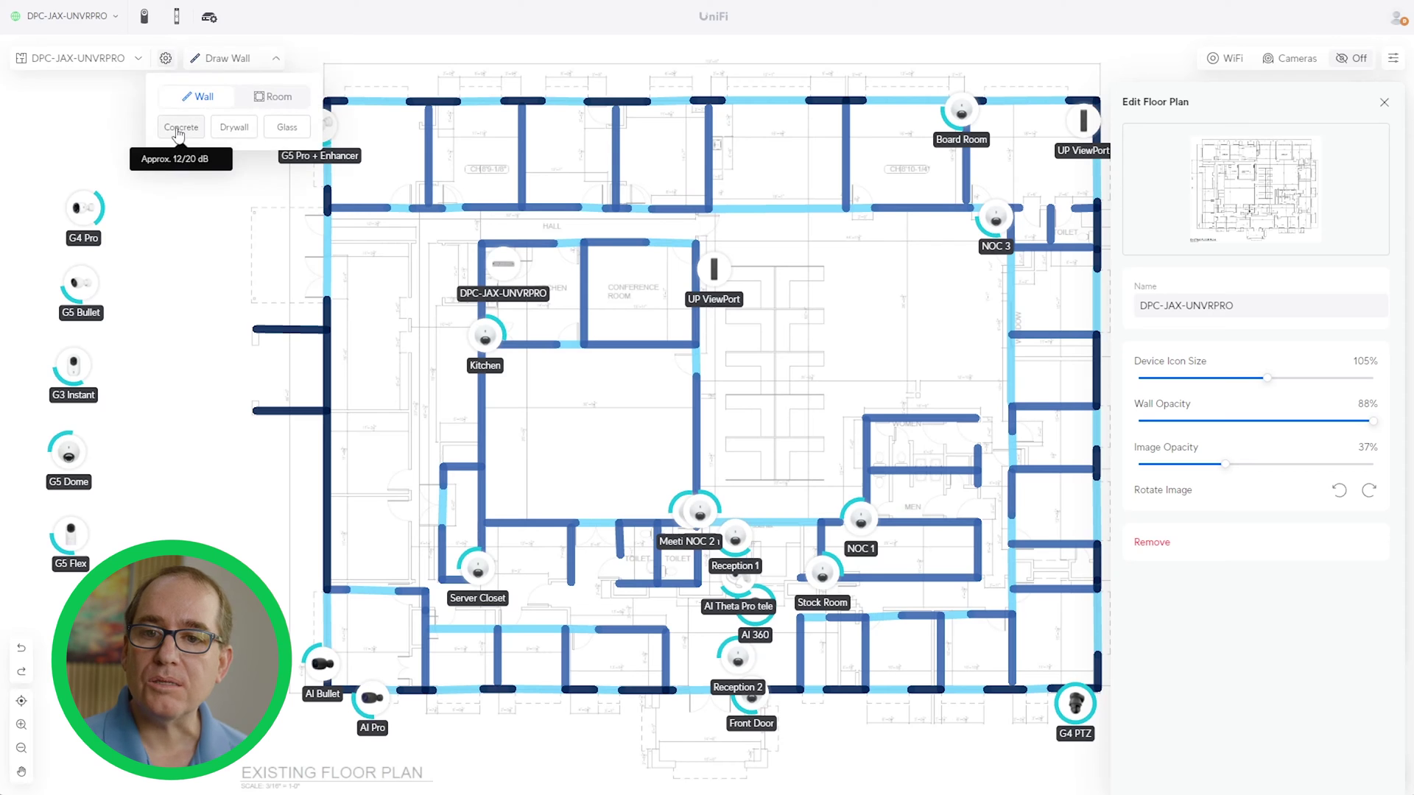
pyautogui.click(289, 128)
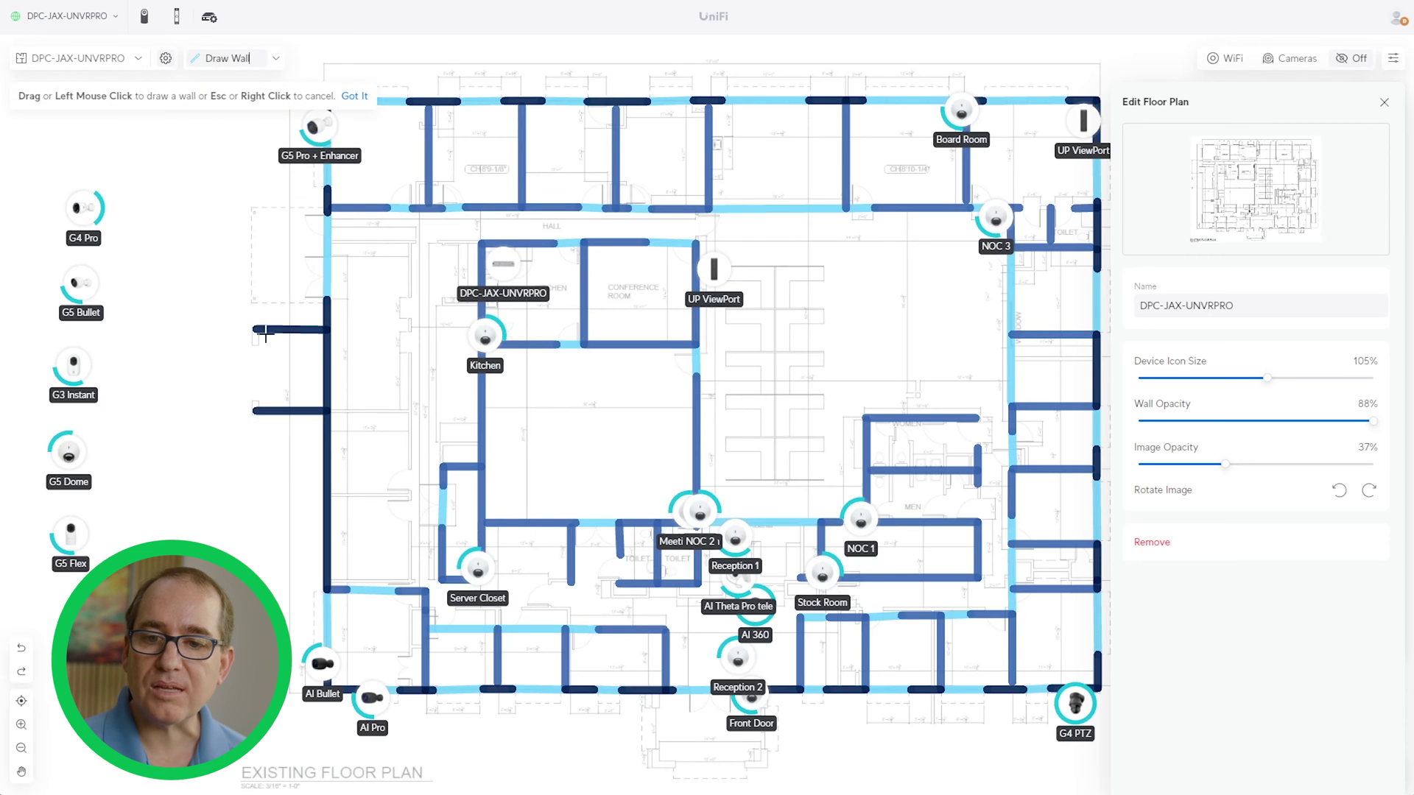
pyautogui.moveTo(255, 333); pyautogui.dragTo(258, 398)
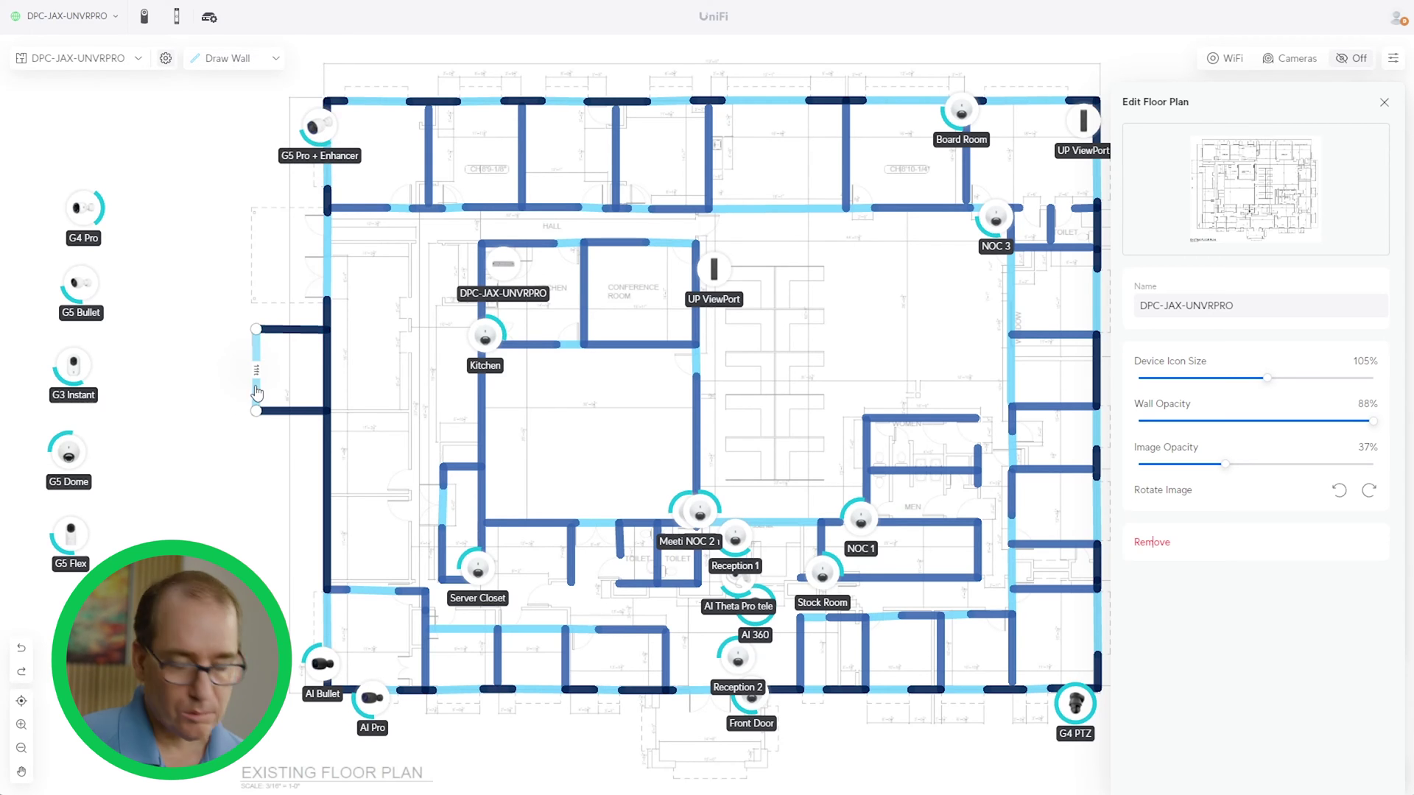
pyautogui.click(256, 392)
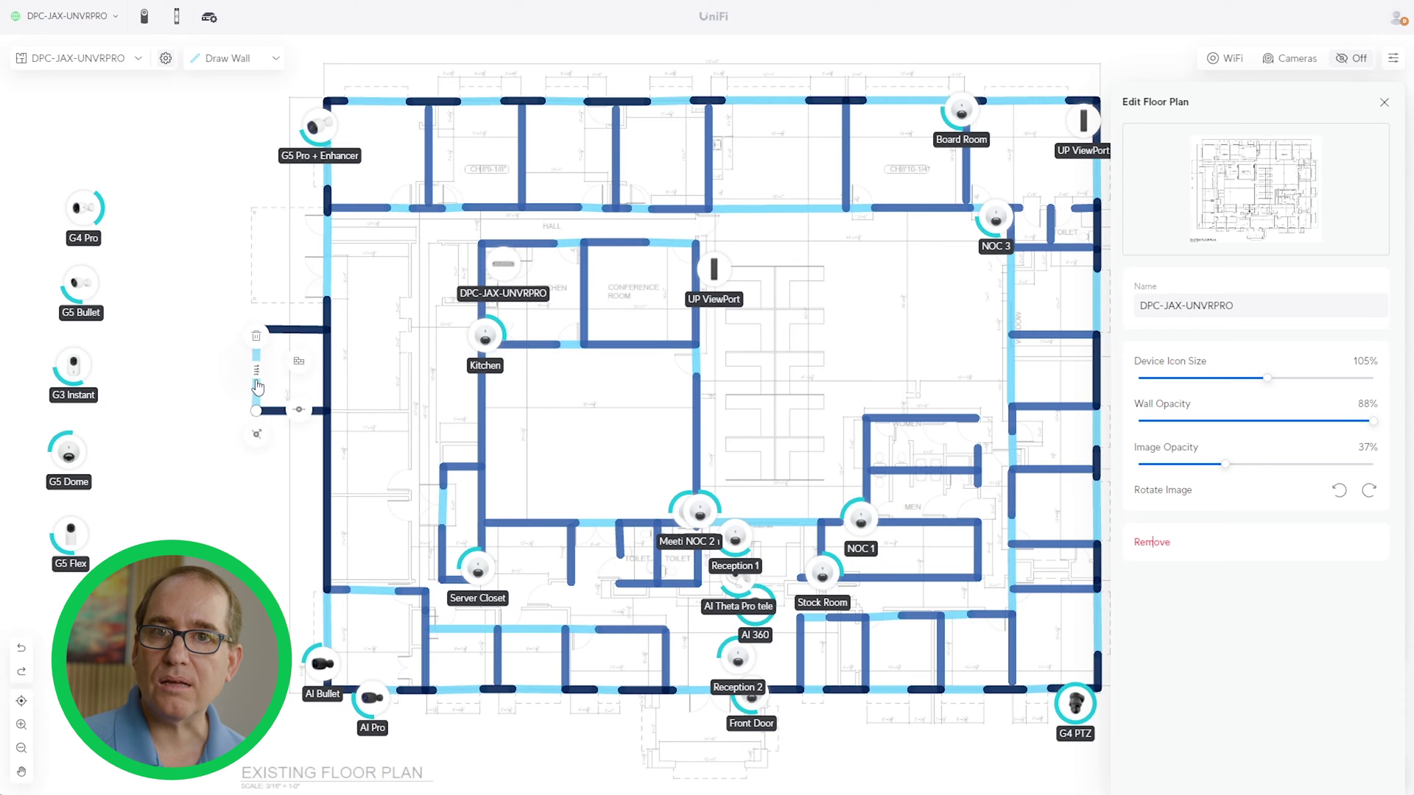
pyautogui.click(257, 386)
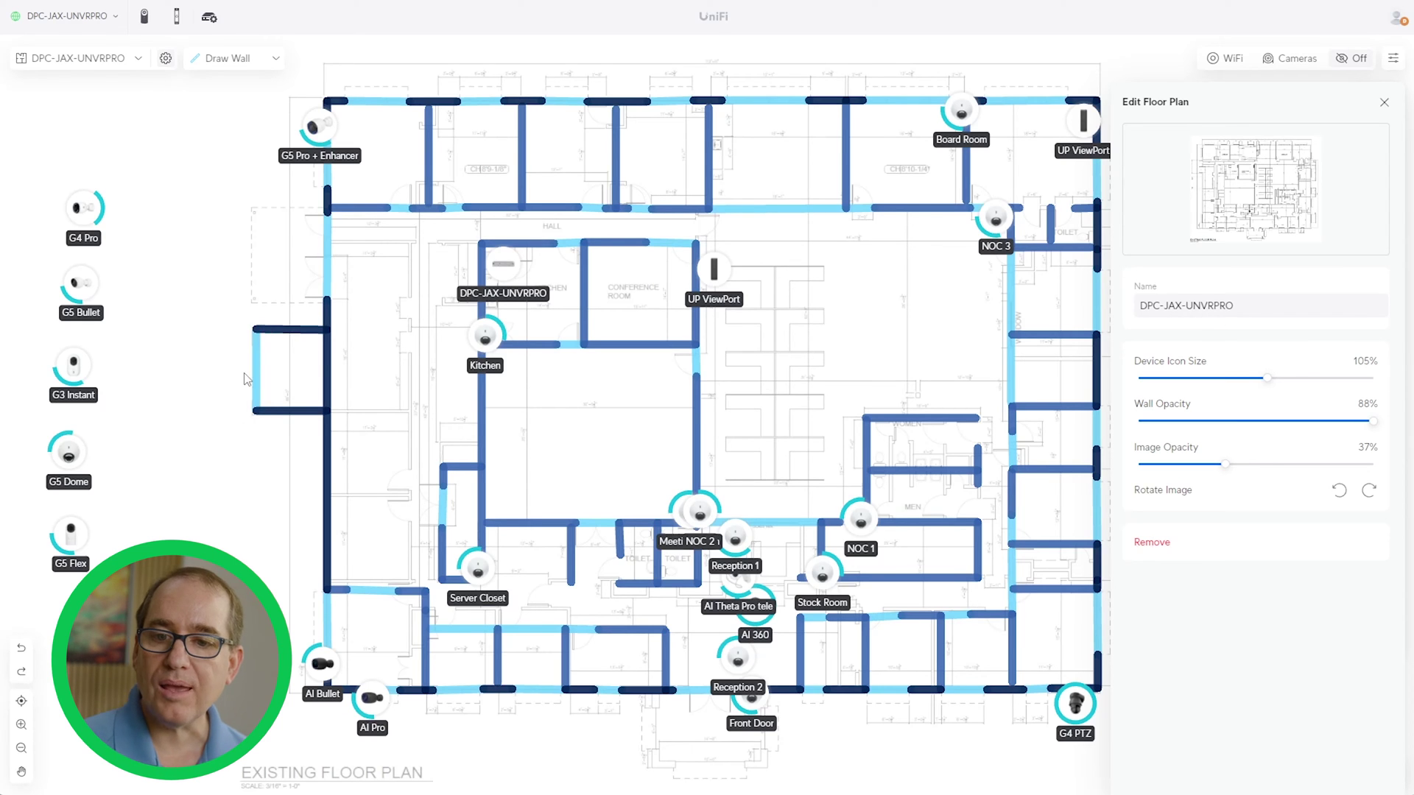
pyautogui.press('Delete')
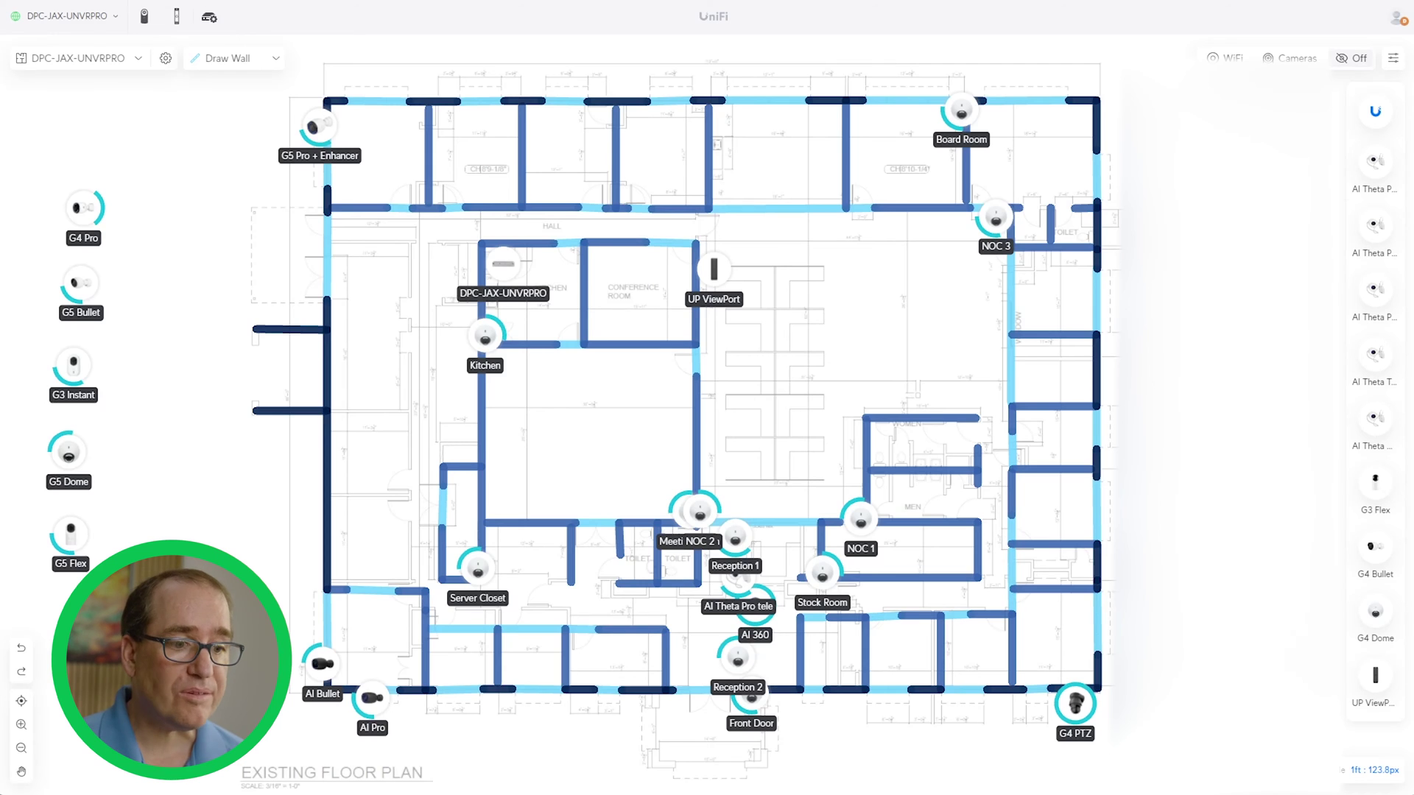
# Place an UP ViewPort on the top-right wall corner of the plan
pyautogui.click(1375, 681)
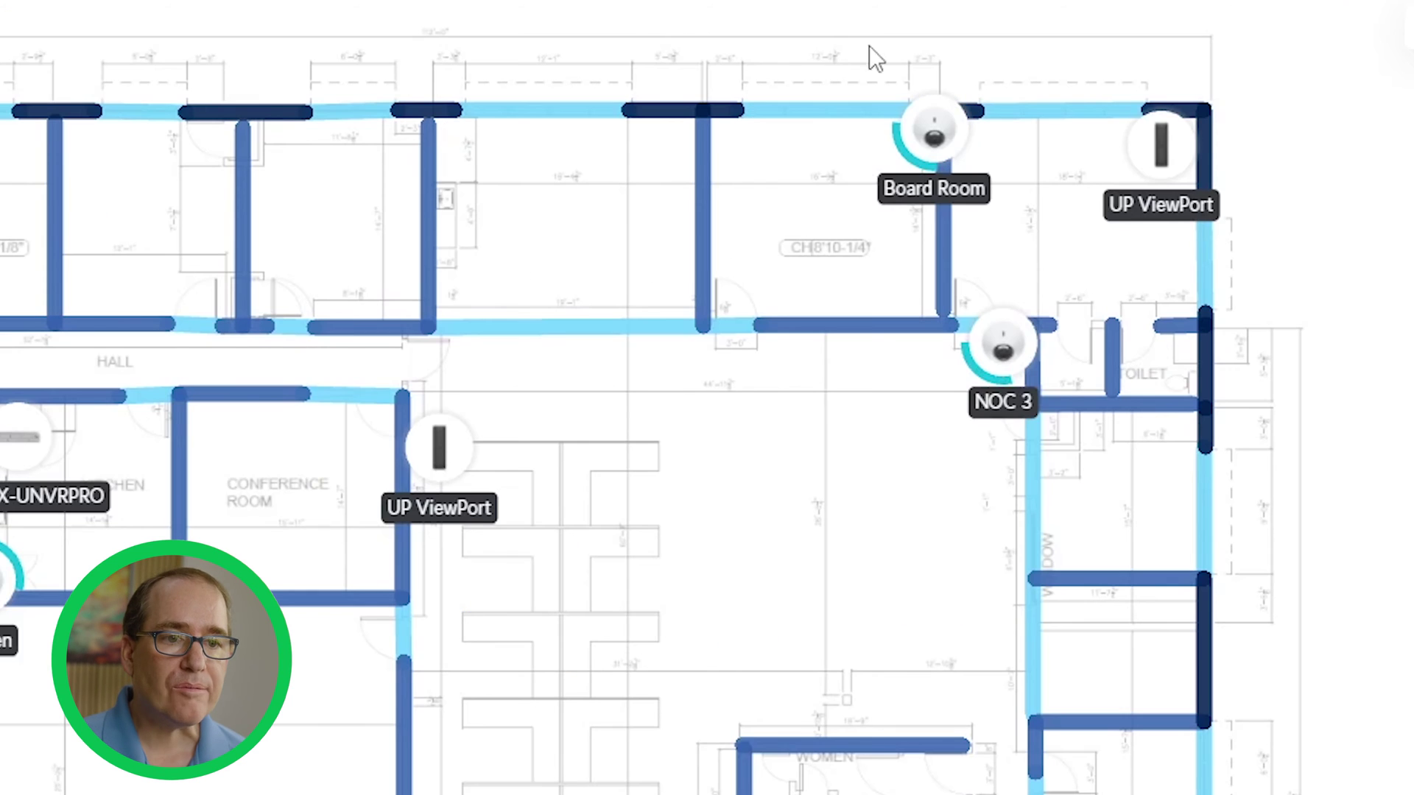
pyautogui.moveTo(1162, 144); pyautogui.dragTo(1171, 136)
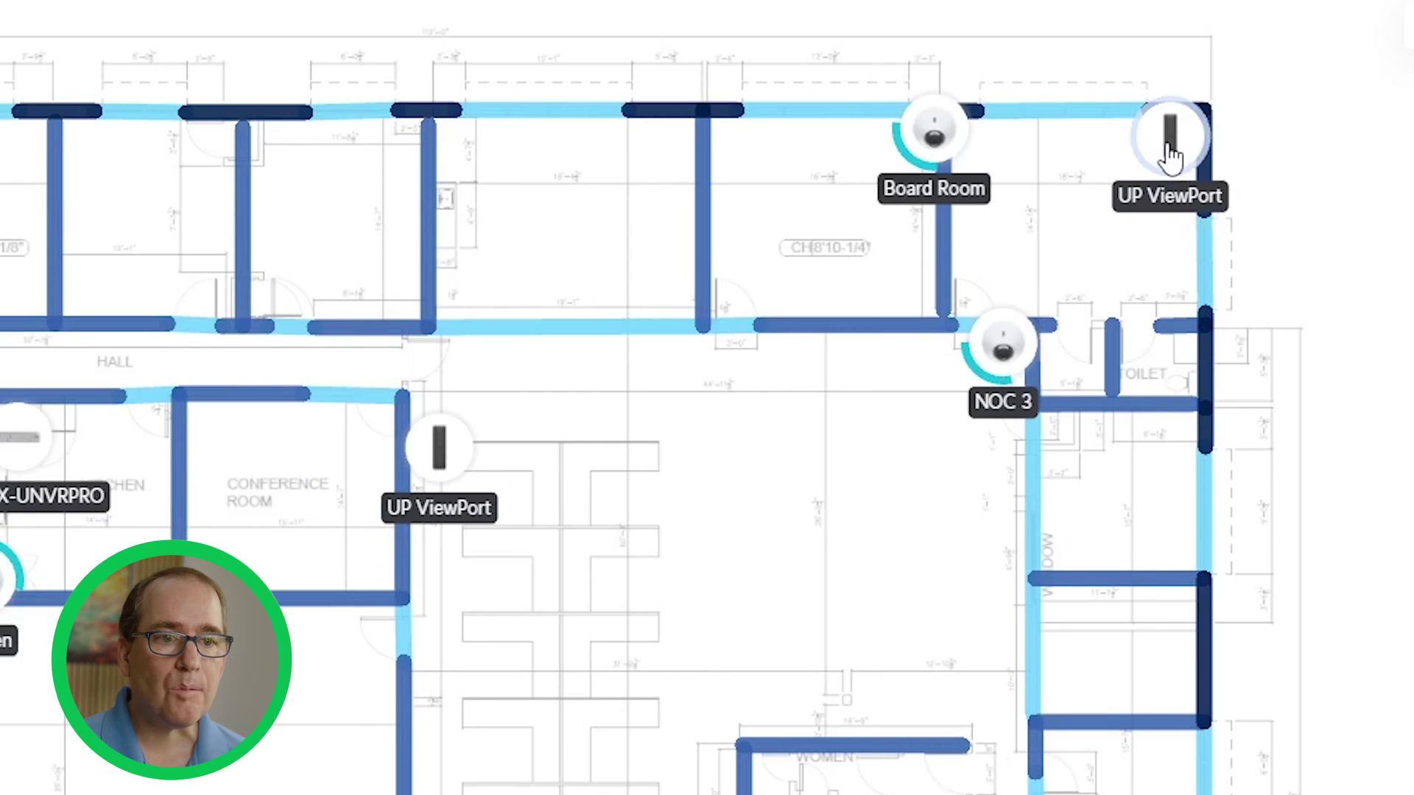
pyautogui.click(1171, 156)
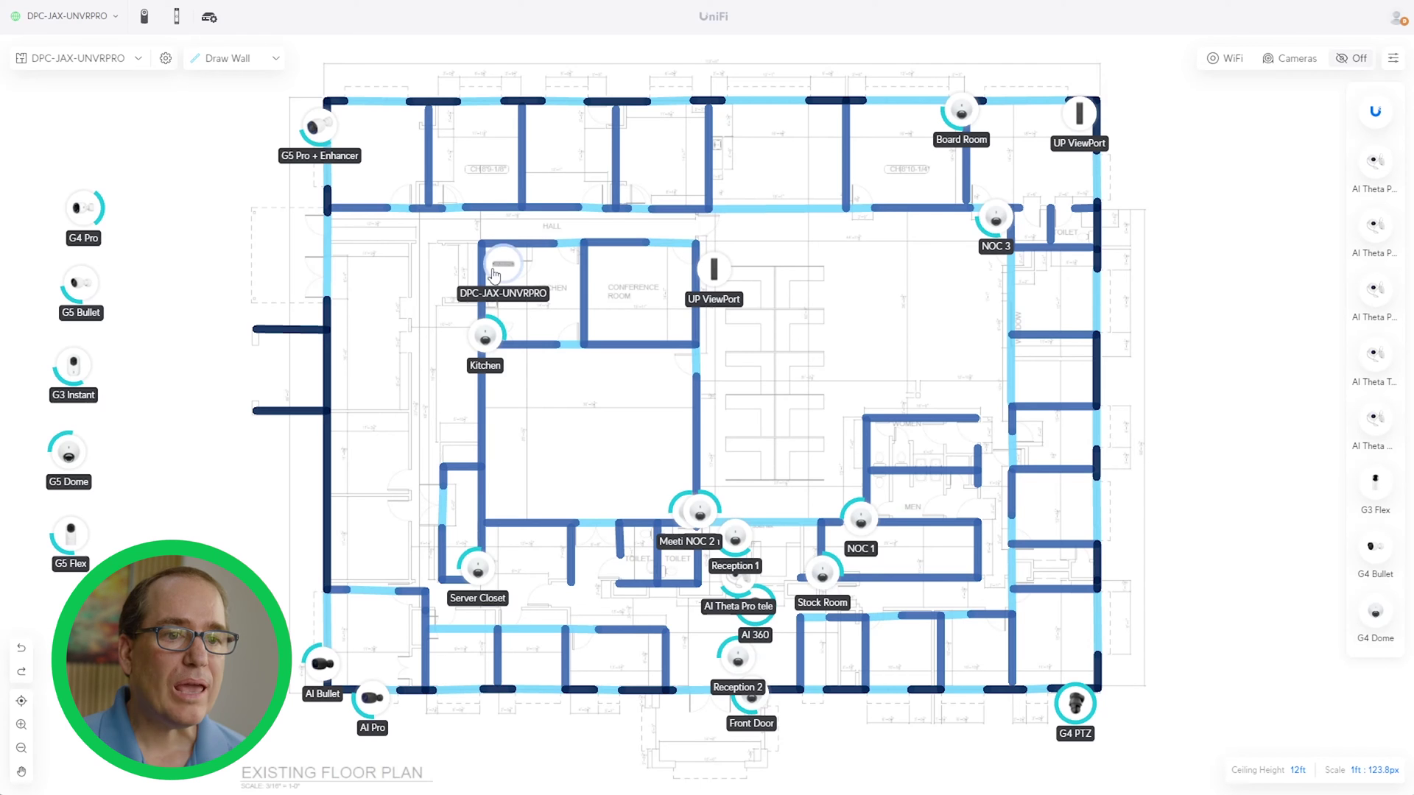
pyautogui.click(1123, 89)
pyautogui.click(1070, 127)
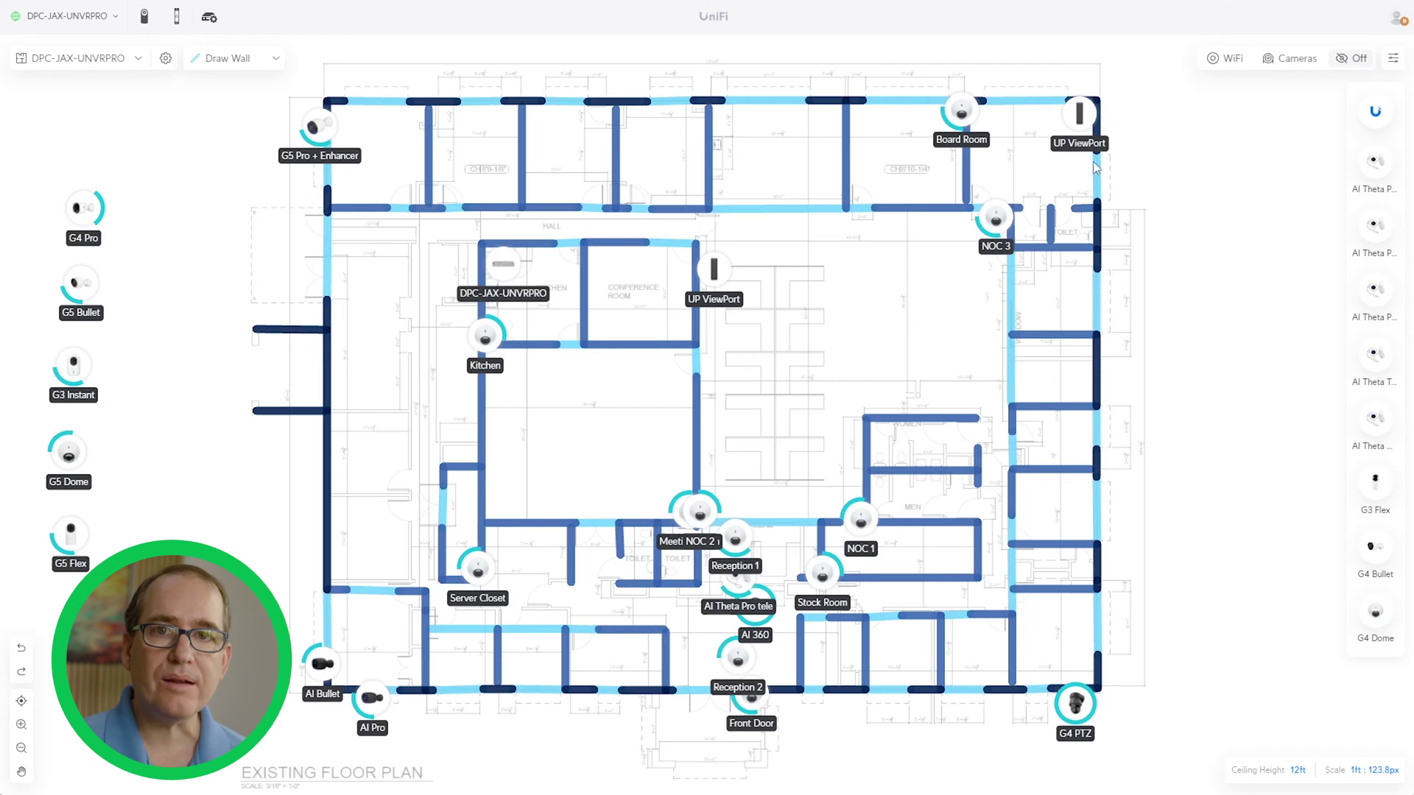
# Remove the Board Room camera and re-place it on the room's top wall
pyautogui.click(961, 112)
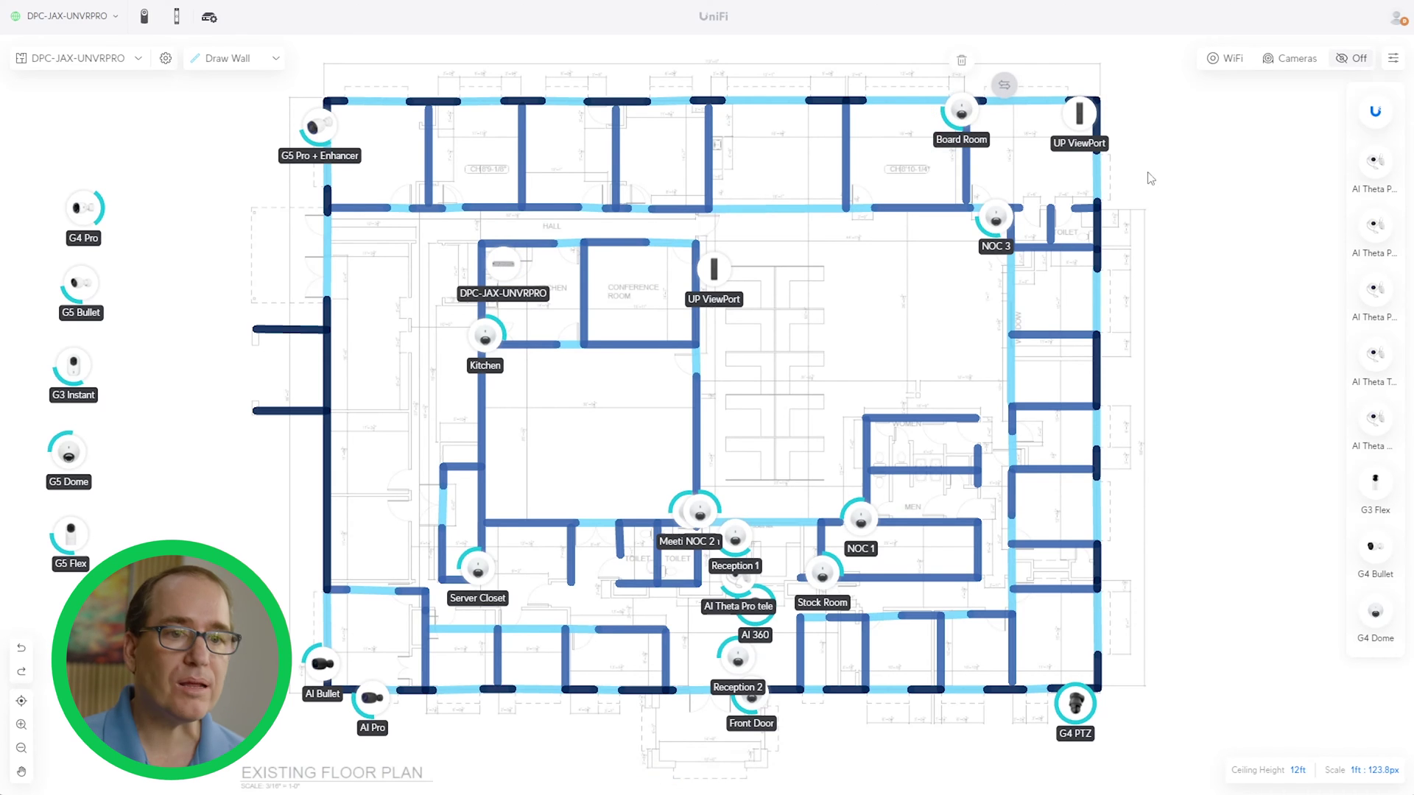
pyautogui.click(961, 61)
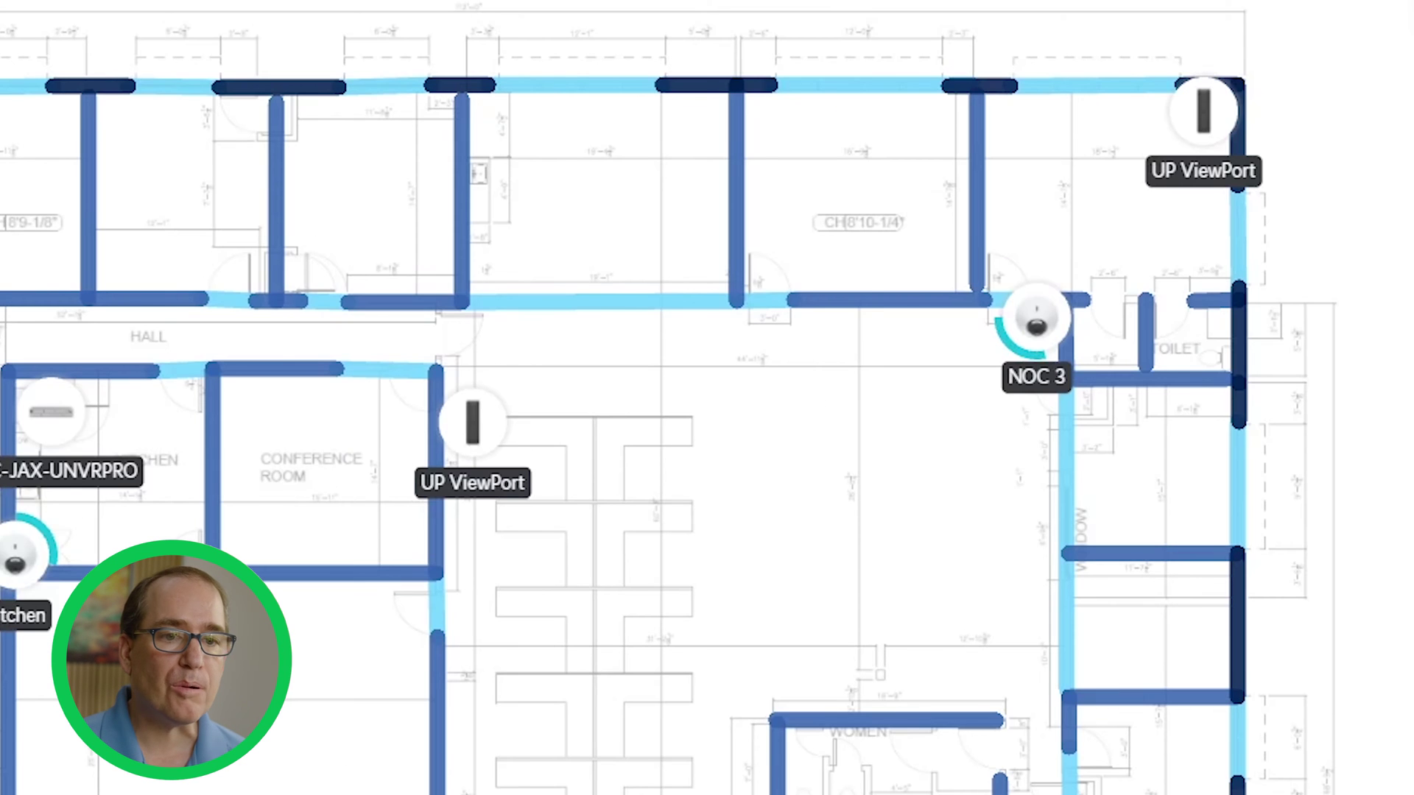
pyautogui.moveTo(1376, 493); pyautogui.dragTo(891, 172)
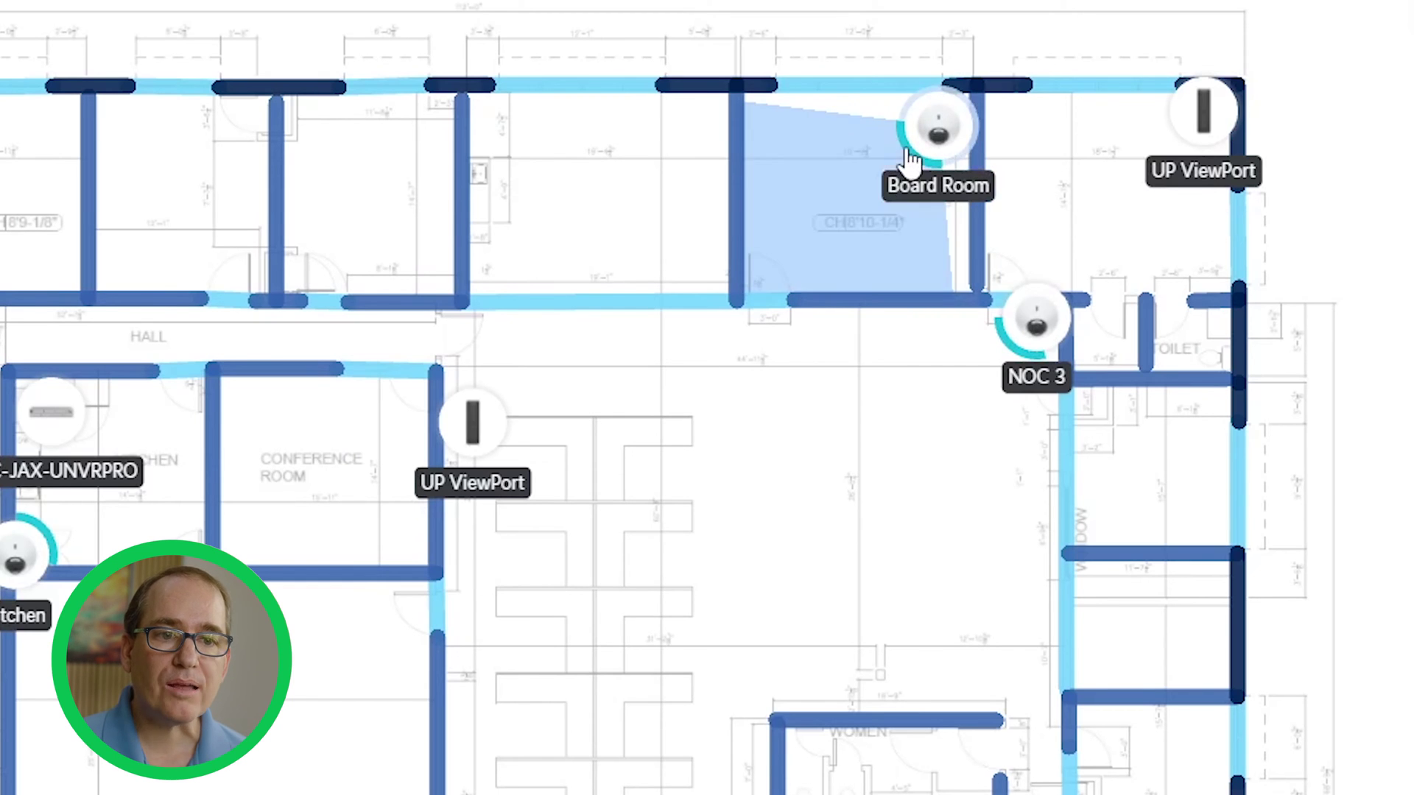
pyautogui.moveTo(937, 126); pyautogui.dragTo(975, 96)
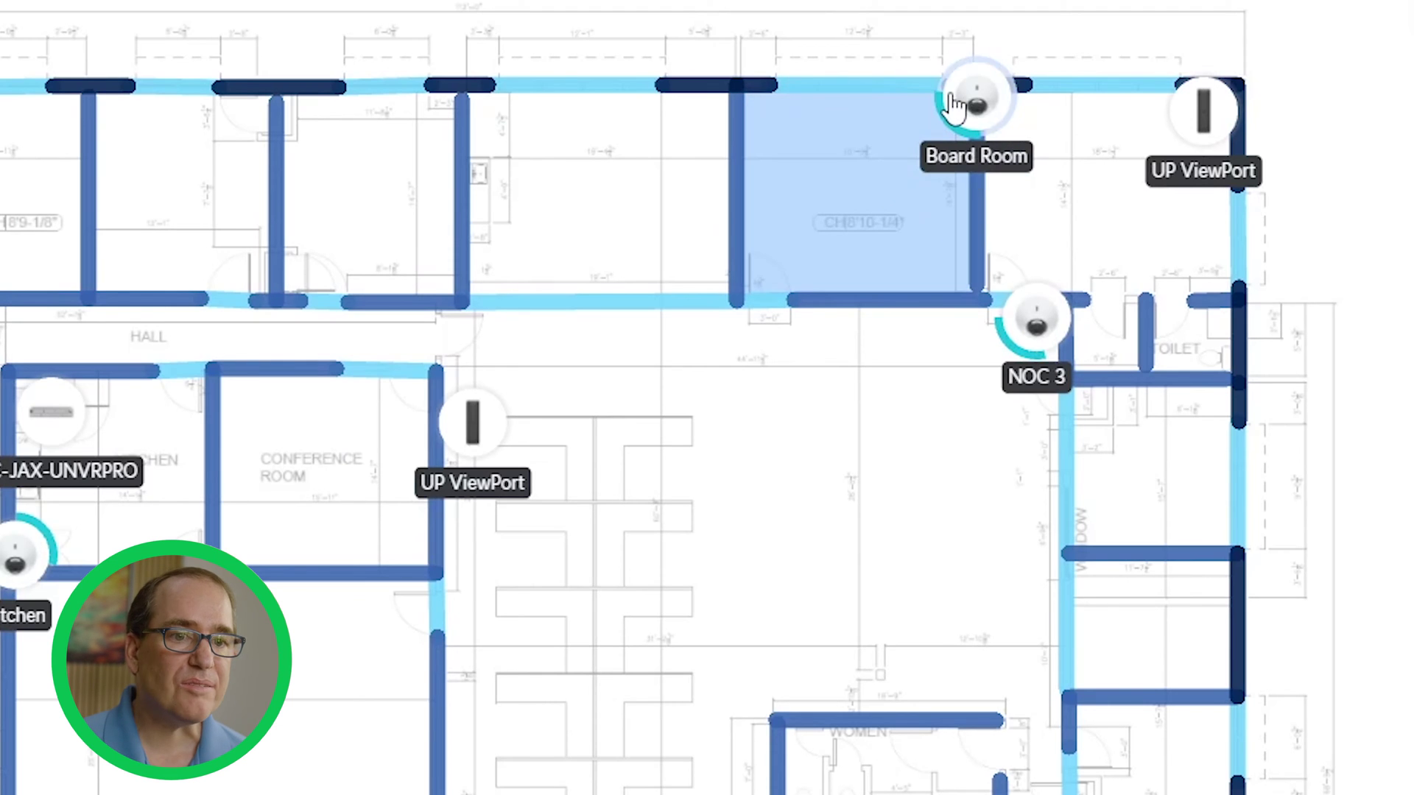
pyautogui.click(1303, 168)
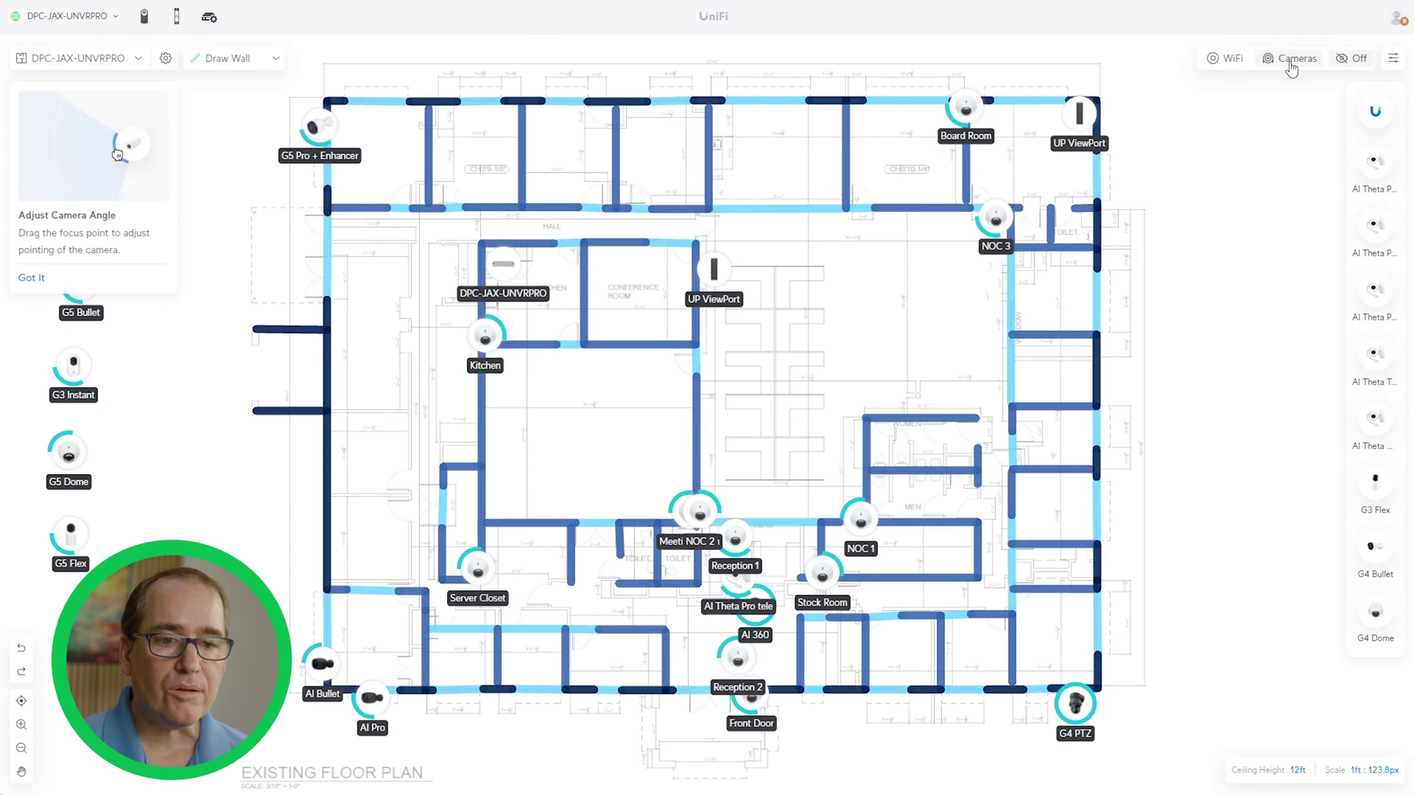
# Show camera coverage areas and nudge the Stock Room camera up and right
pyautogui.click(1289, 58)
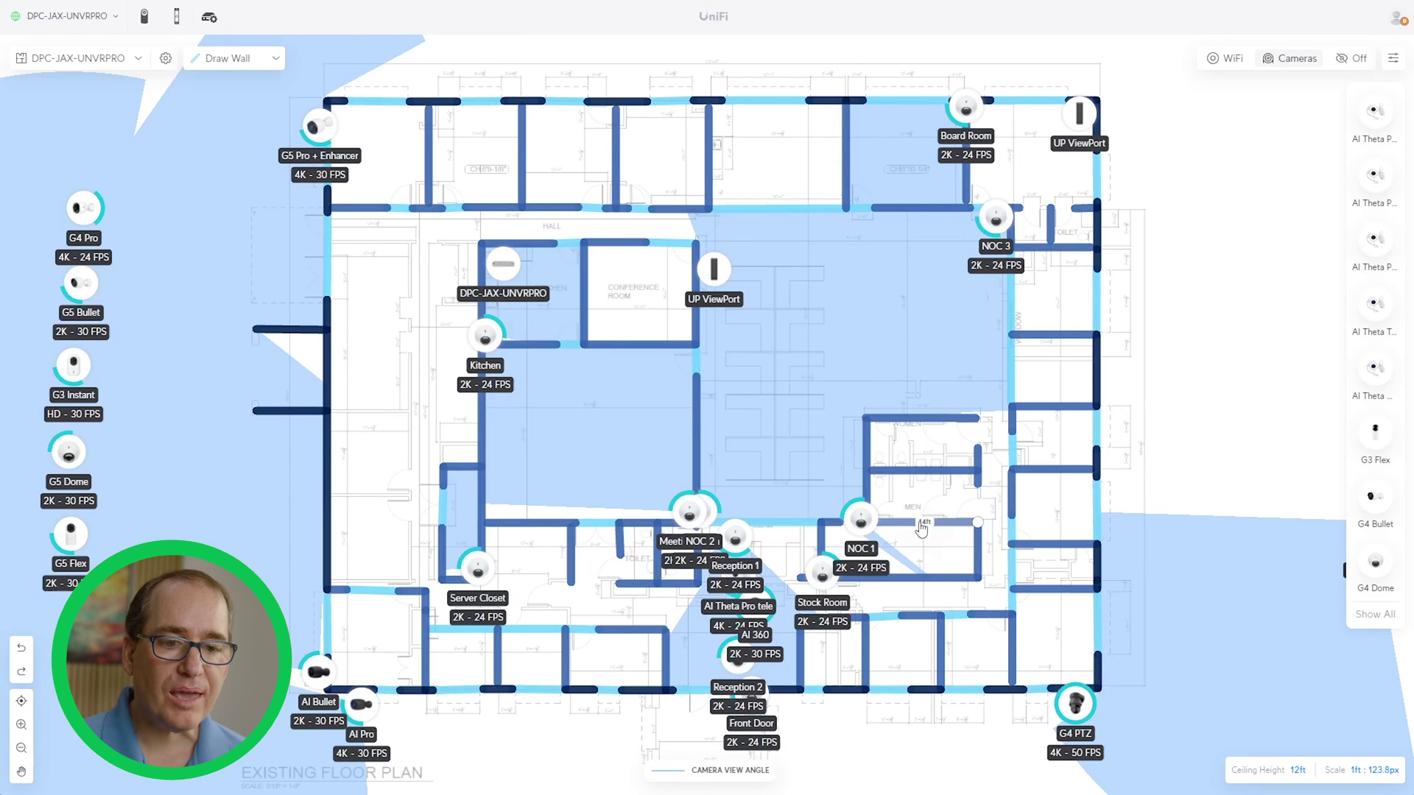
pyautogui.click(862, 526)
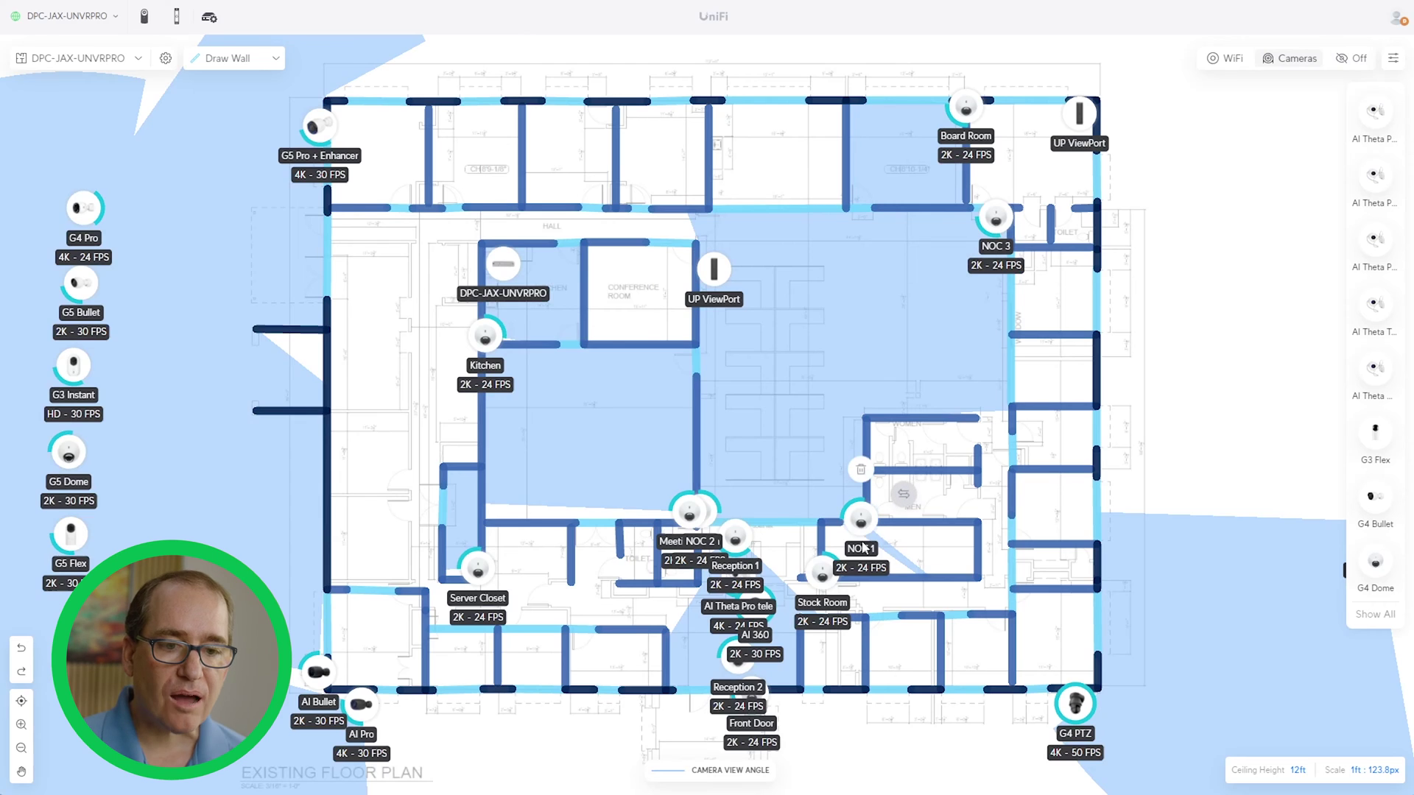
pyautogui.moveTo(822, 574); pyautogui.dragTo(827, 562)
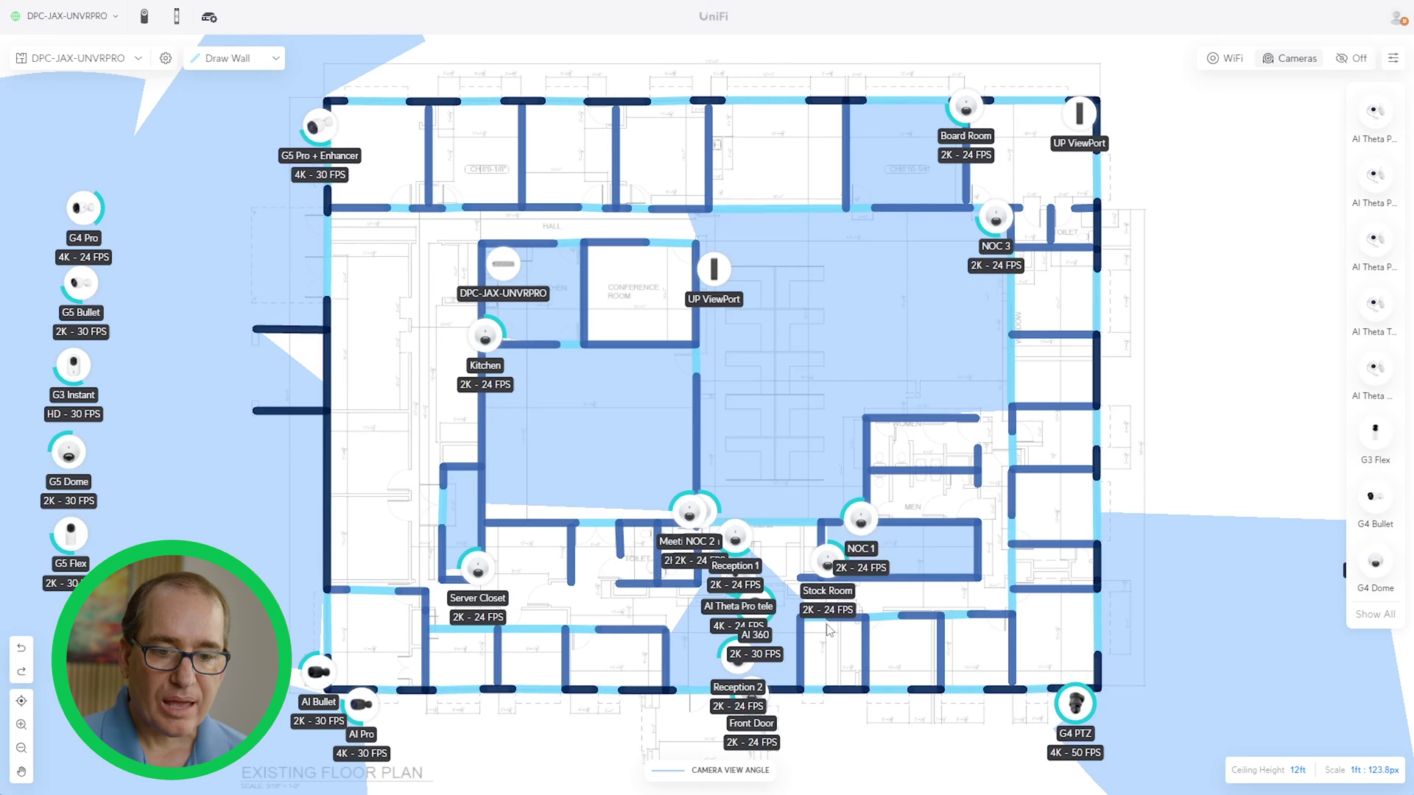
pyautogui.click(865, 655)
pyautogui.press('Escape')
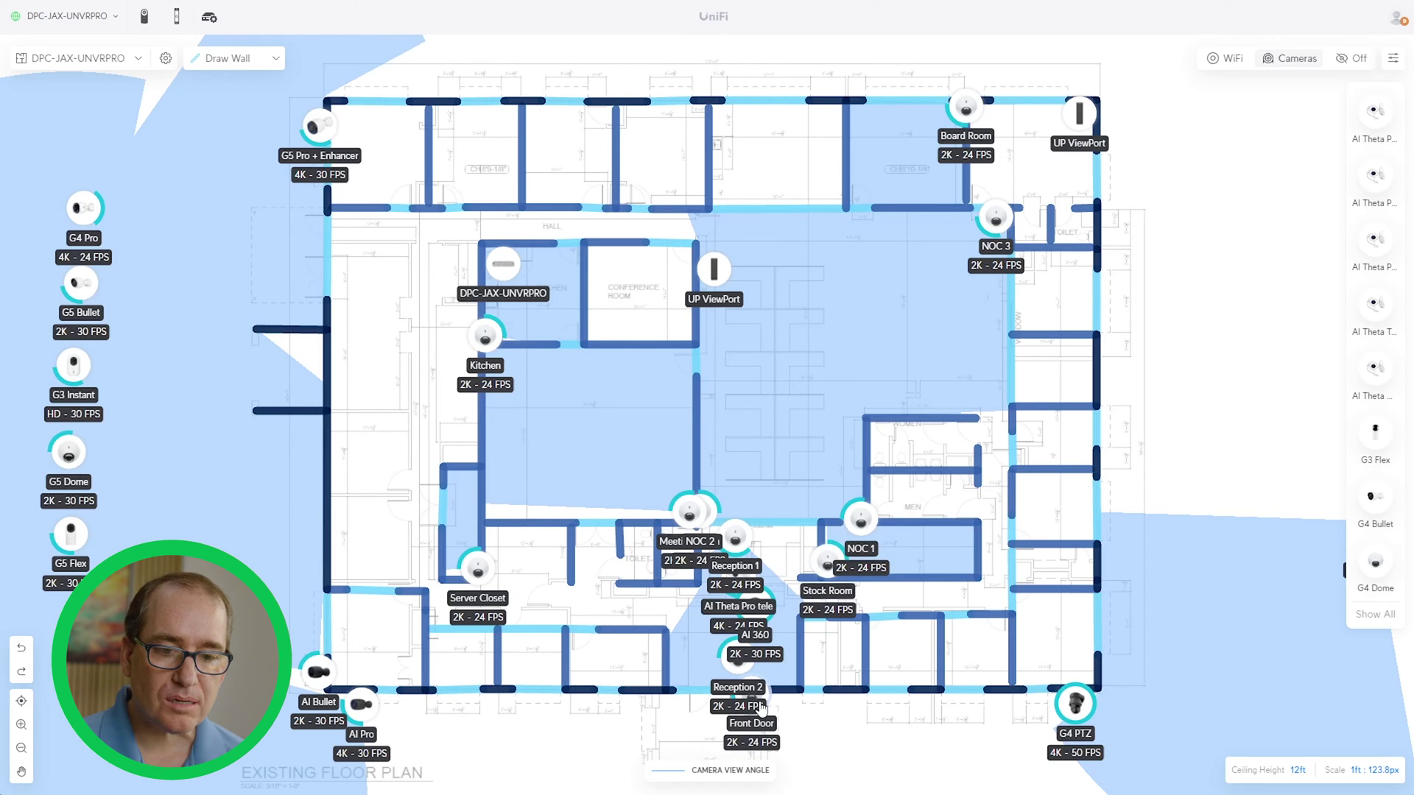
# Nudge Front Door and G4 PTZ cameras down, aim Kitchen into its room, add G4 Pro top-left
pyautogui.moveTo(752, 710); pyautogui.dragTo(737, 728)
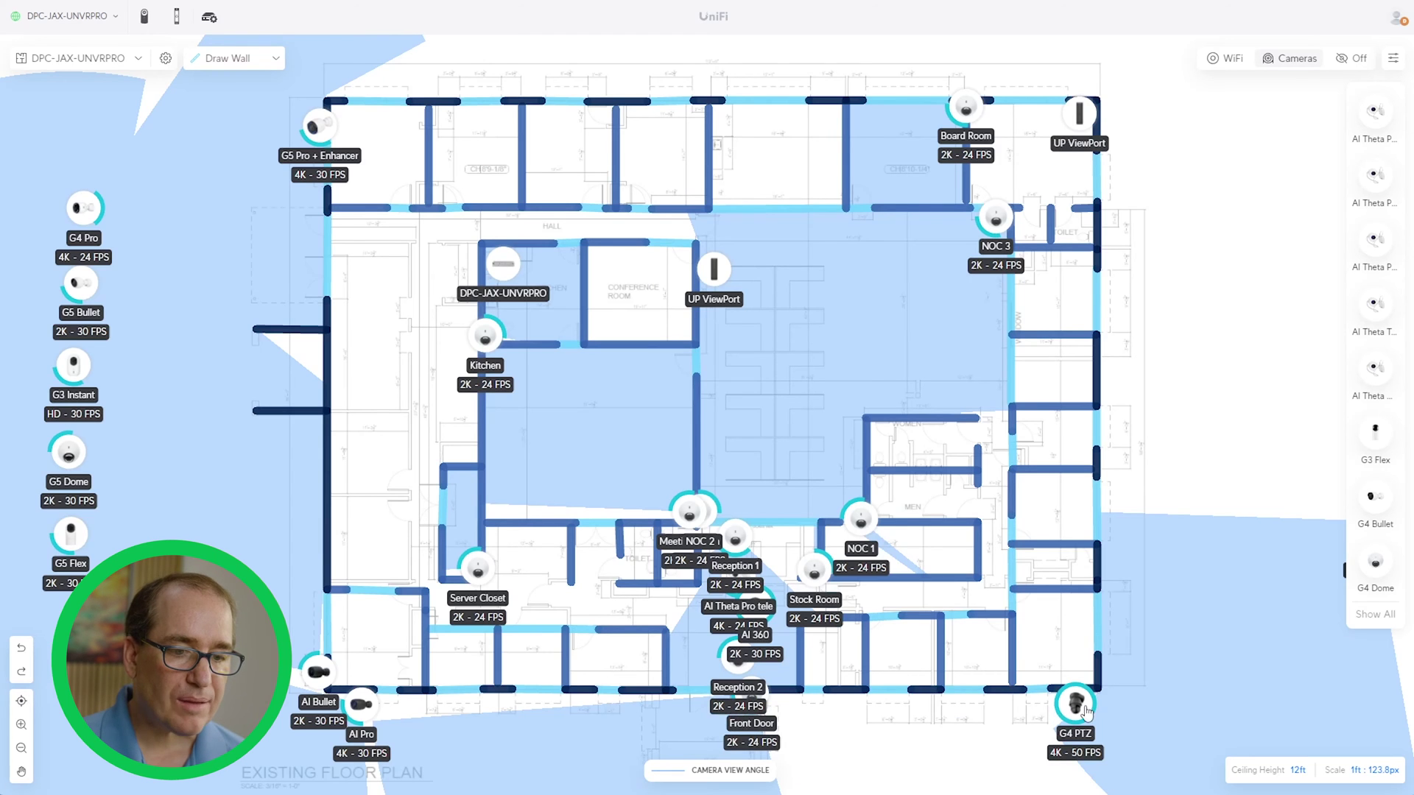
pyautogui.moveTo(1081, 711); pyautogui.dragTo(1078, 722)
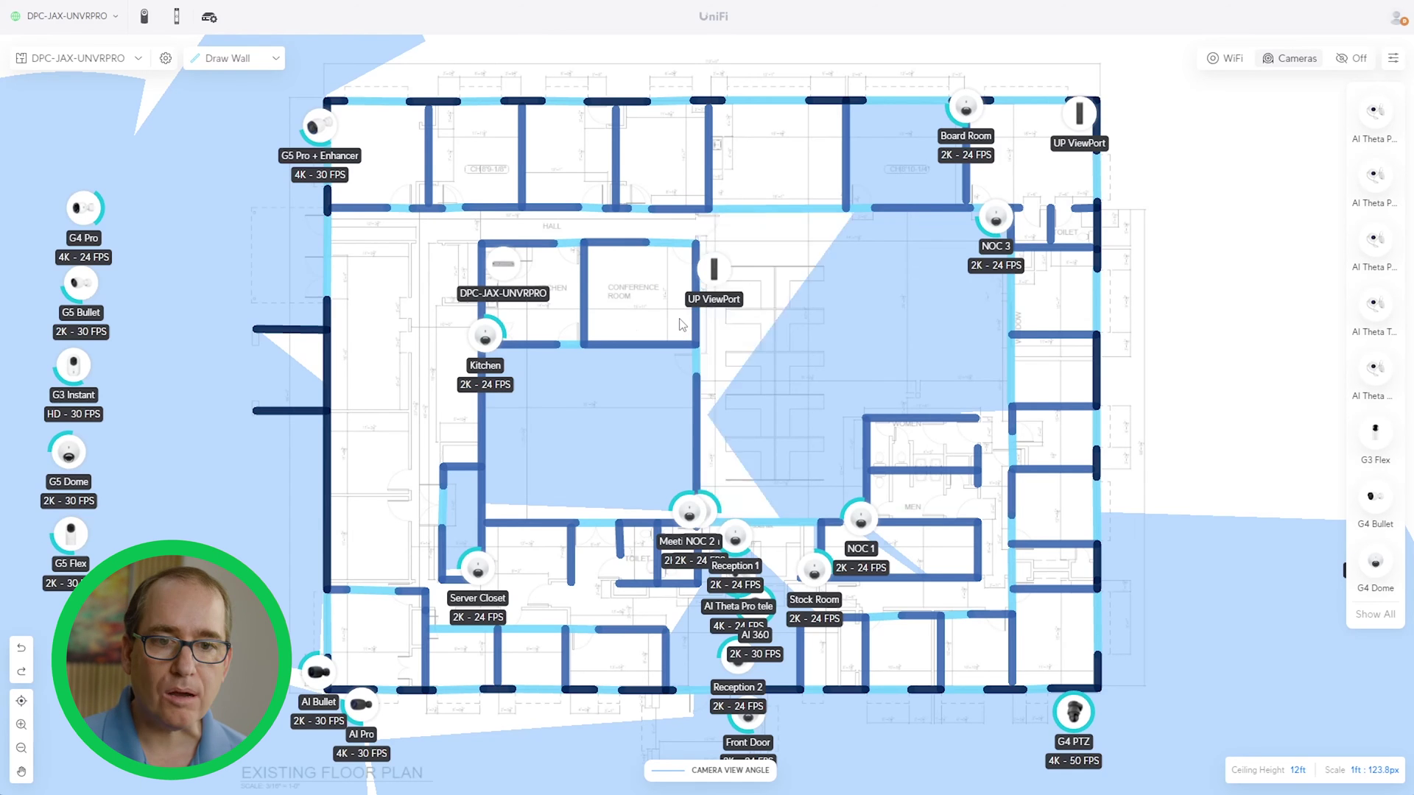
pyautogui.moveTo(496, 317); pyautogui.dragTo(505, 332)
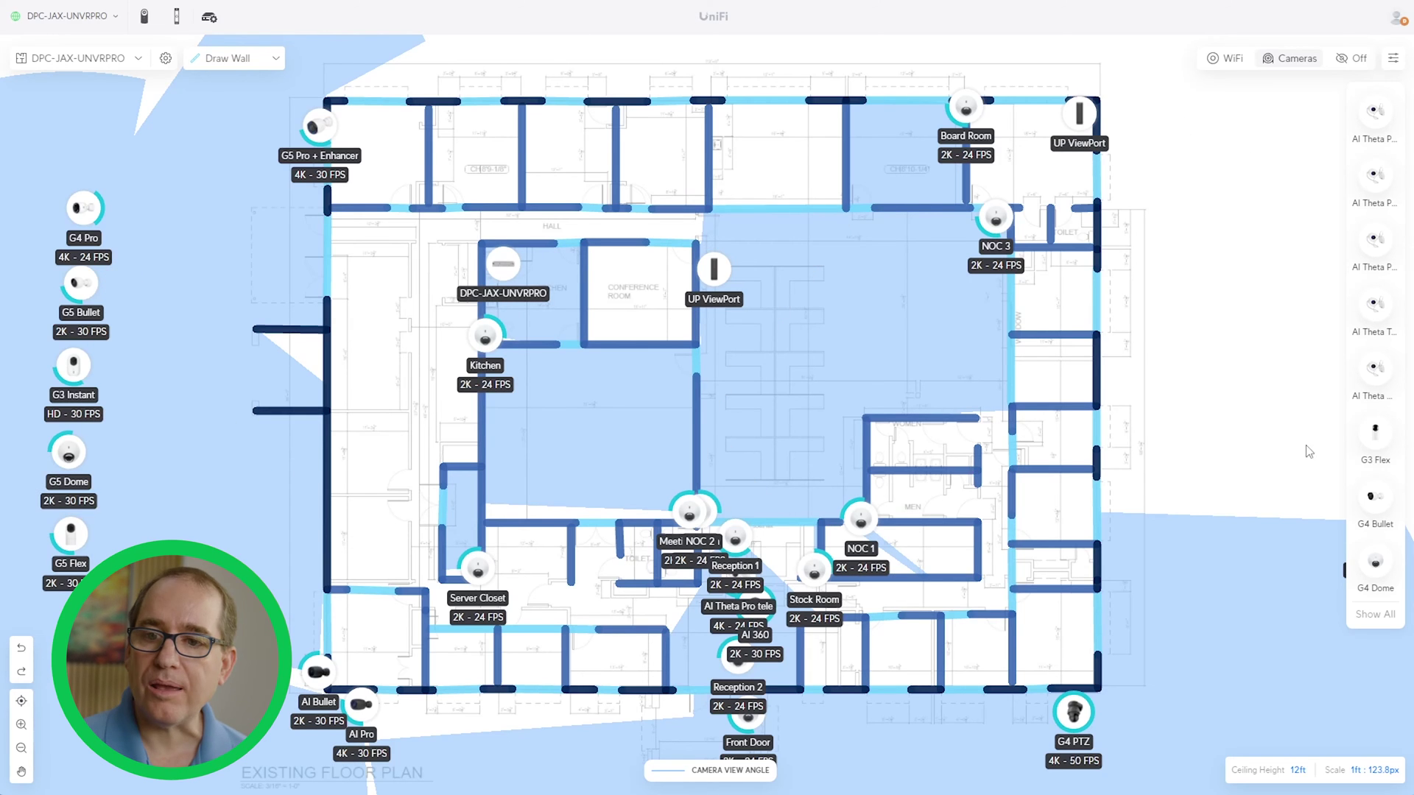
pyautogui.moveTo(101, 215); pyautogui.dragTo(339, 82)
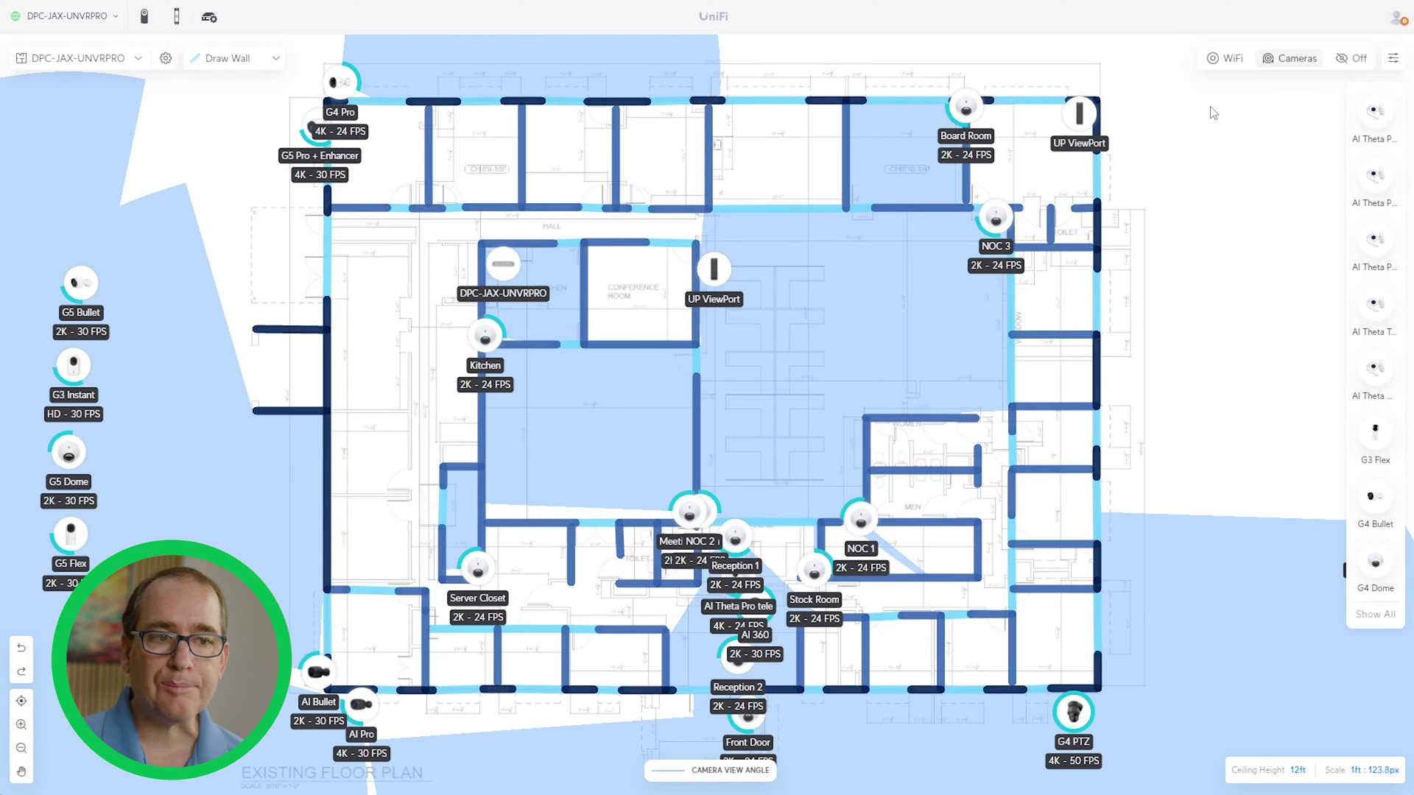
# Switch to the WiFi signal coverage view and show all available devices
pyautogui.click(1226, 59)
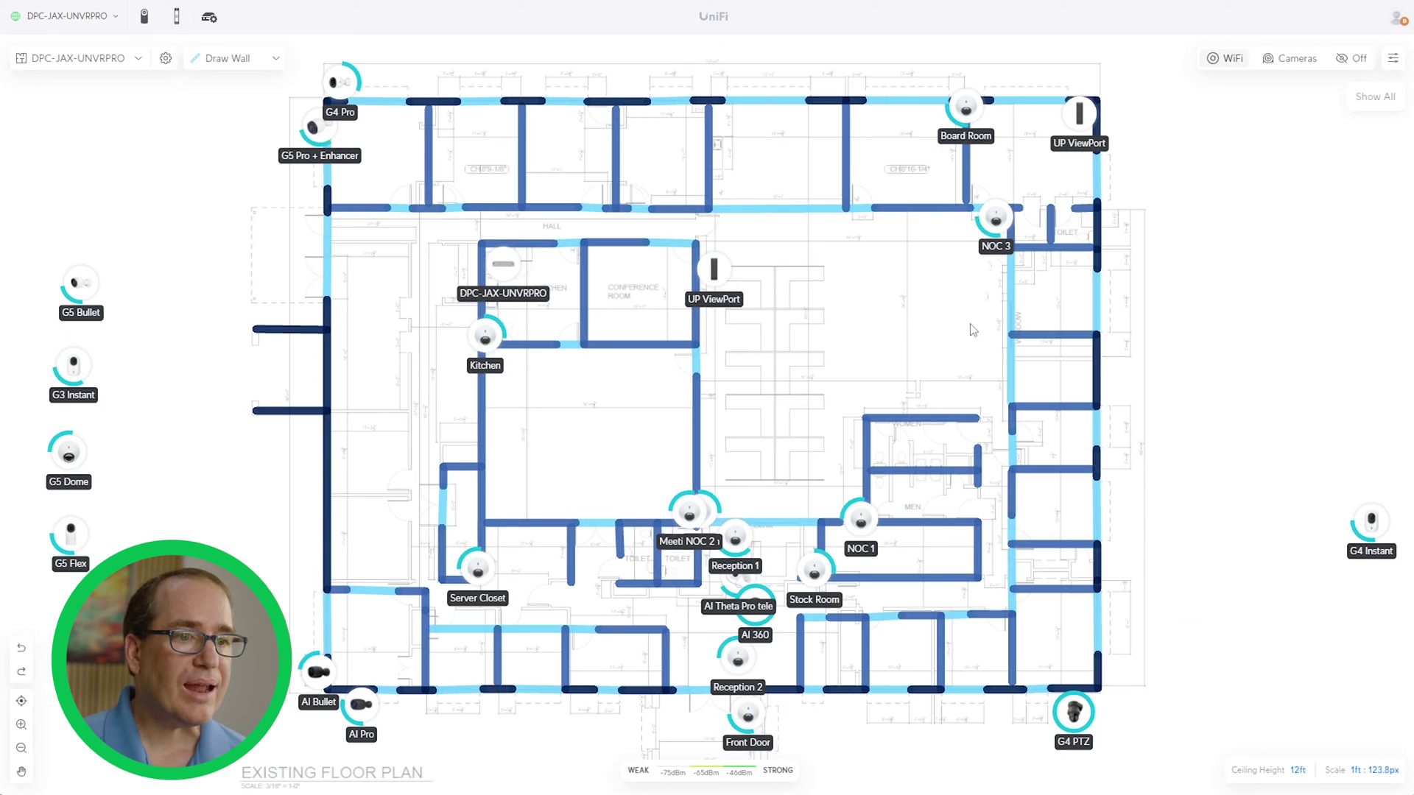
pyautogui.click(1374, 98)
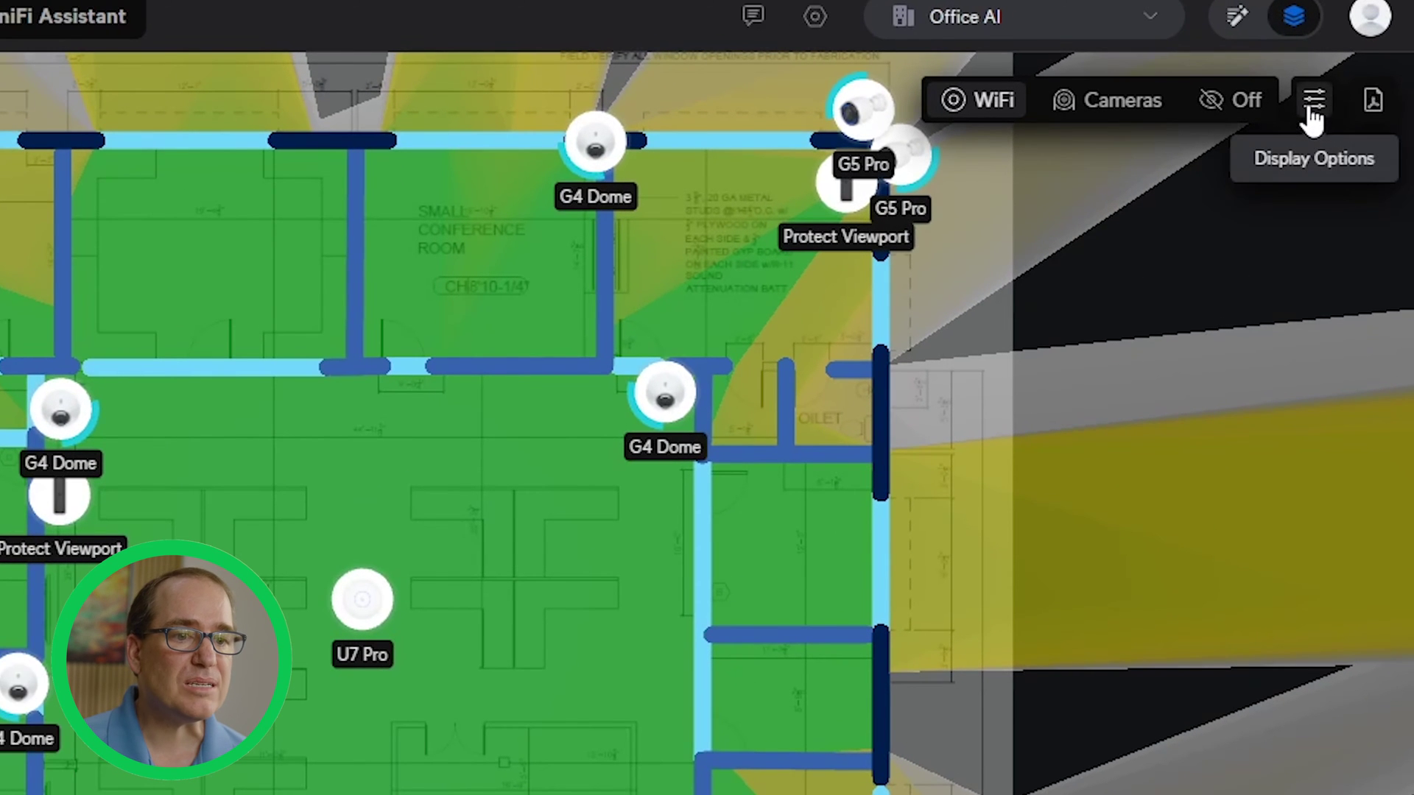
# Preview WiFi coverage at 2.4 GHz and 6 GHz, then set it back to 5 GHz
pyautogui.click(1313, 107)
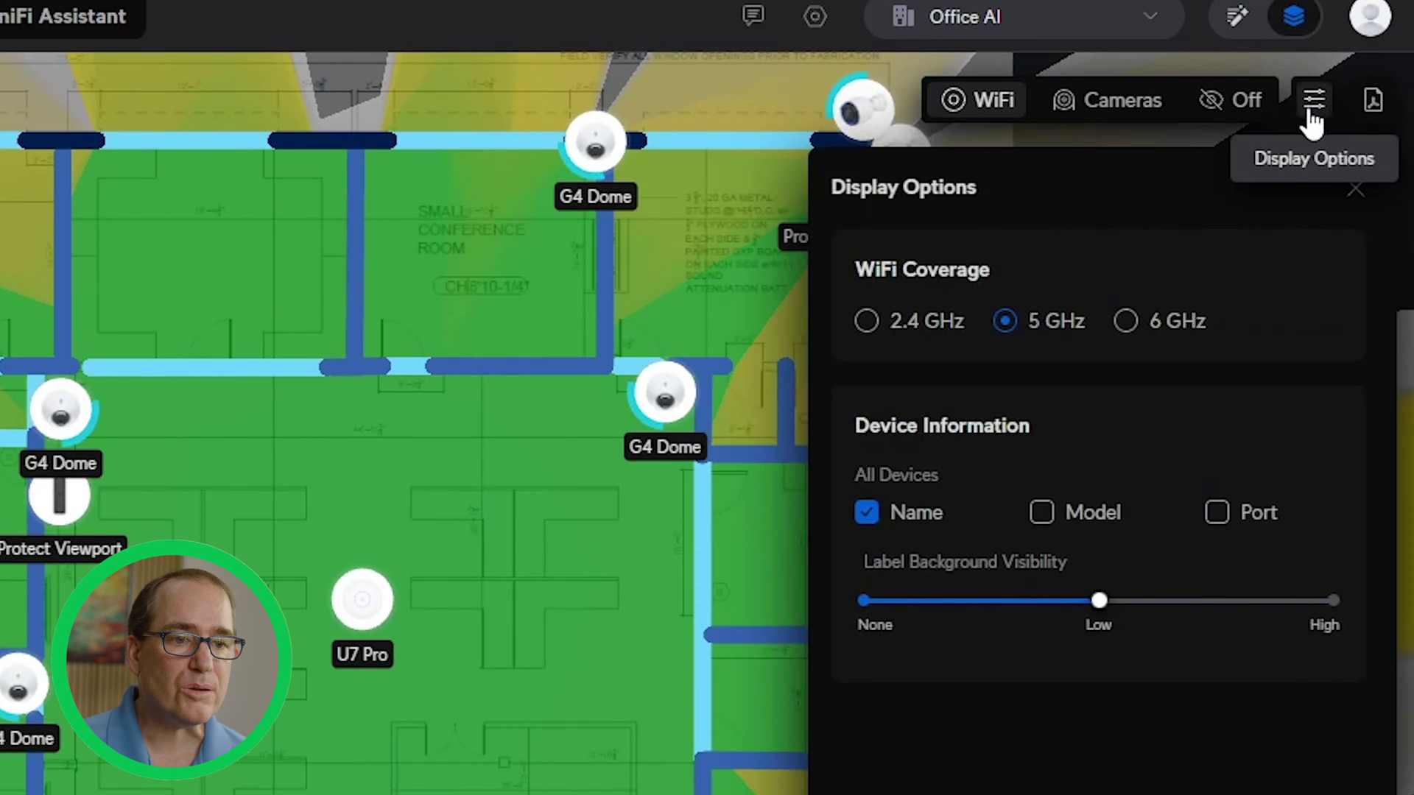
pyautogui.click(891, 324)
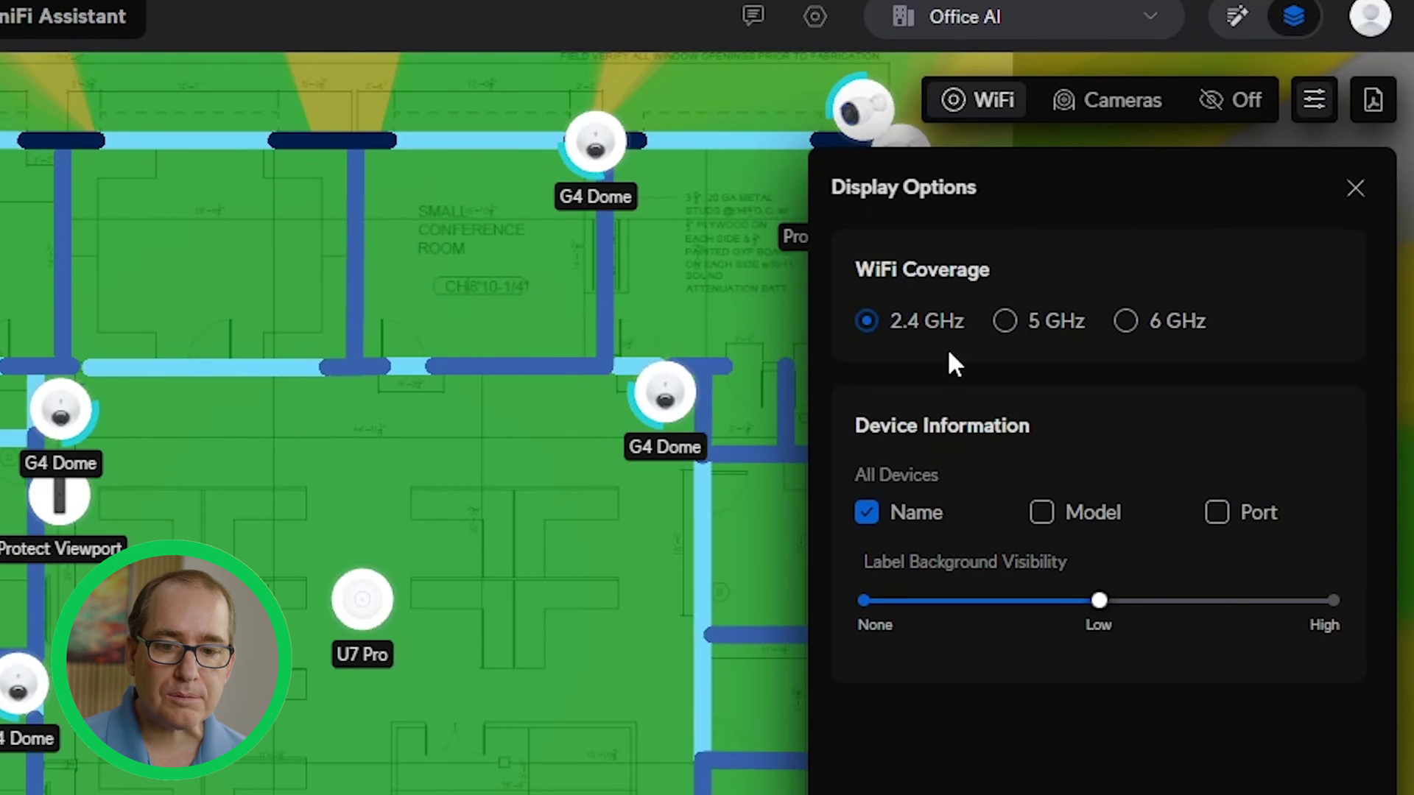
pyautogui.click(1126, 324)
pyautogui.click(1011, 330)
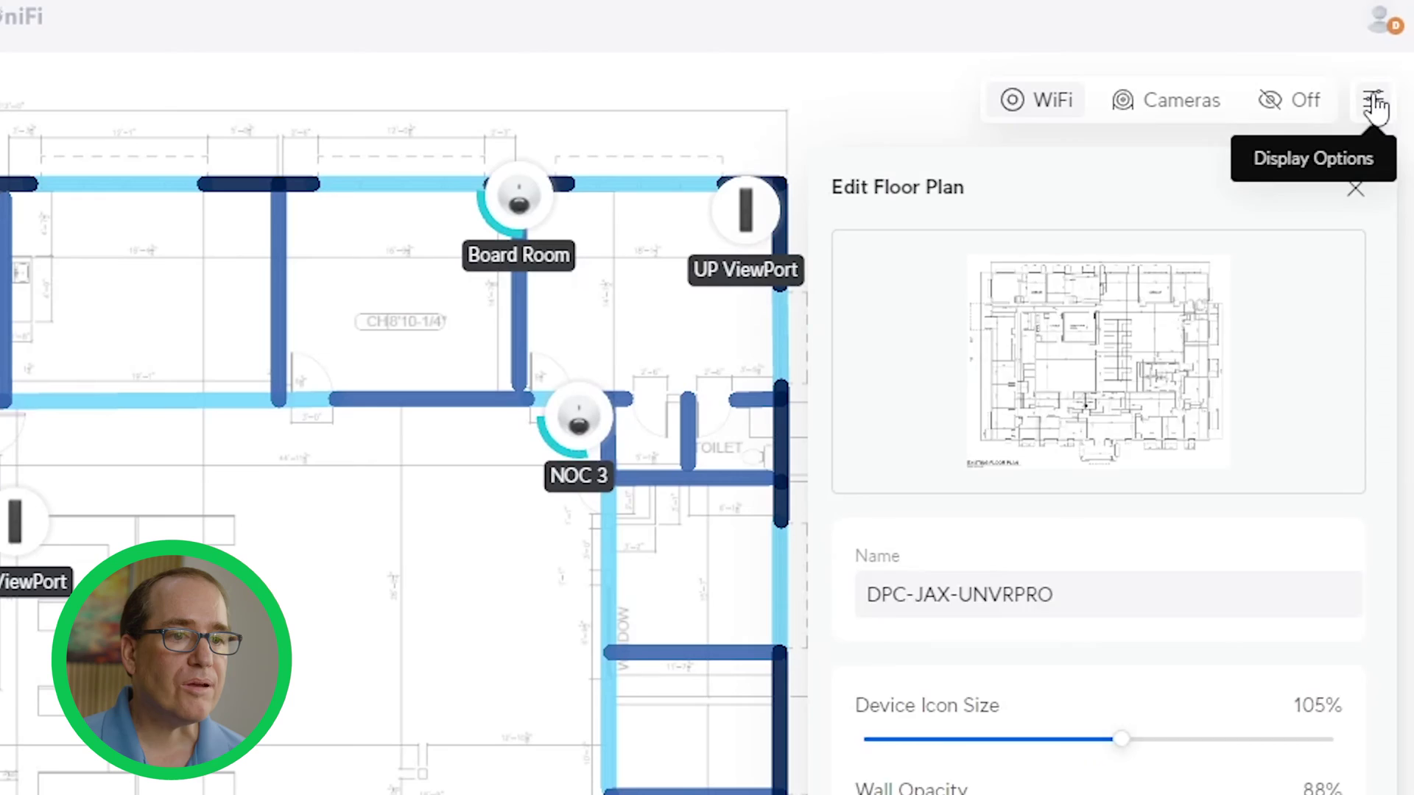
# Set device labels in Display Options to show names only, without the model
pyautogui.click(1374, 99)
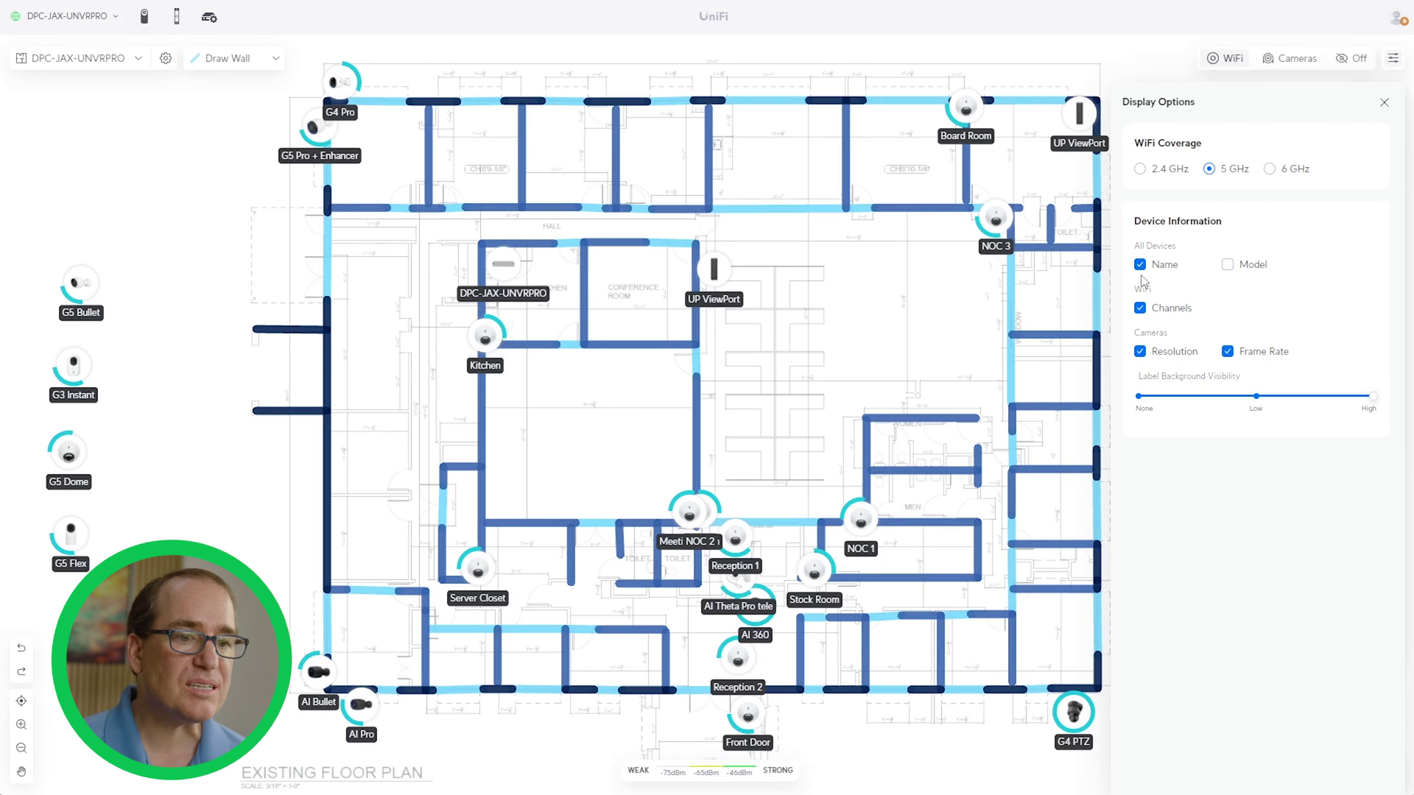
pyautogui.click(1227, 267)
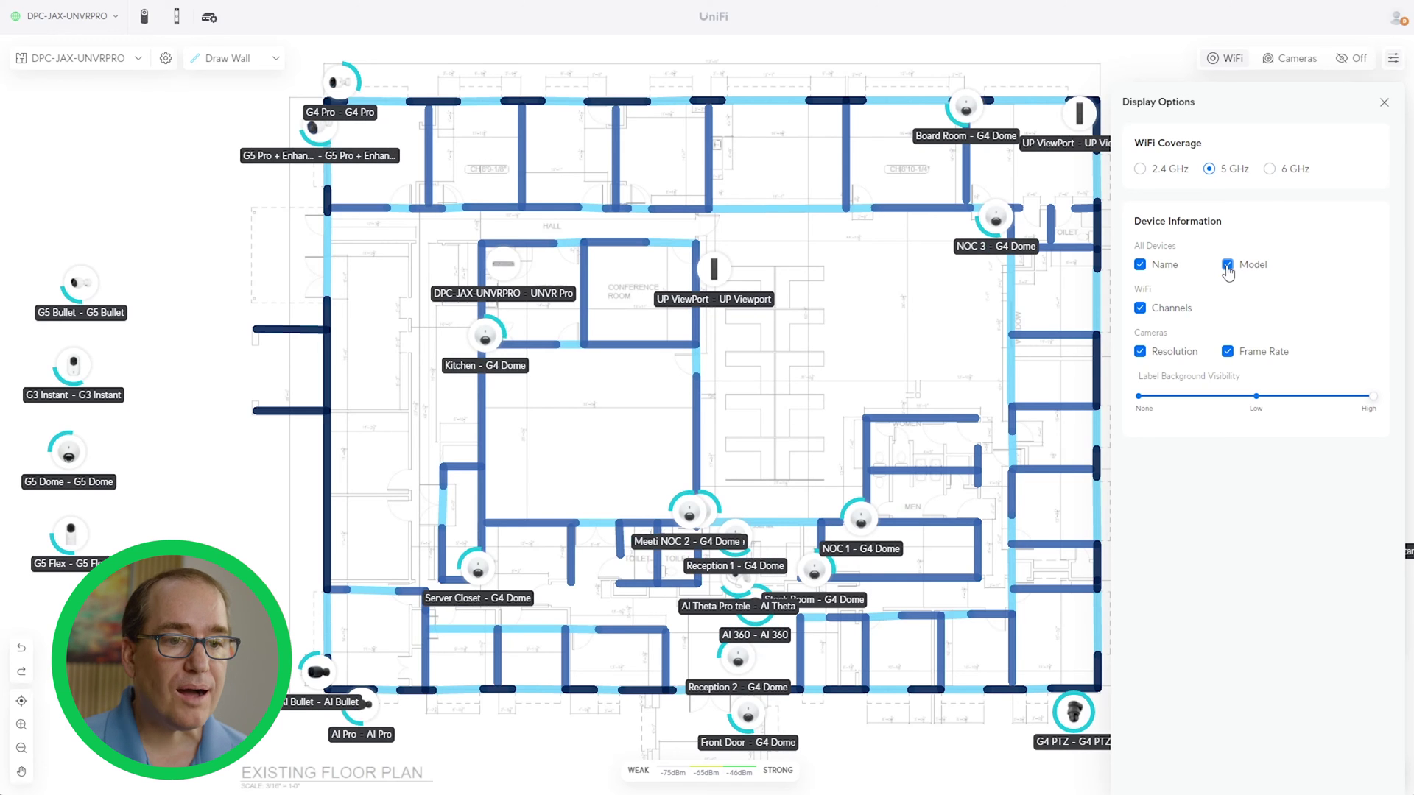
pyautogui.click(1140, 266)
pyautogui.click(1226, 267)
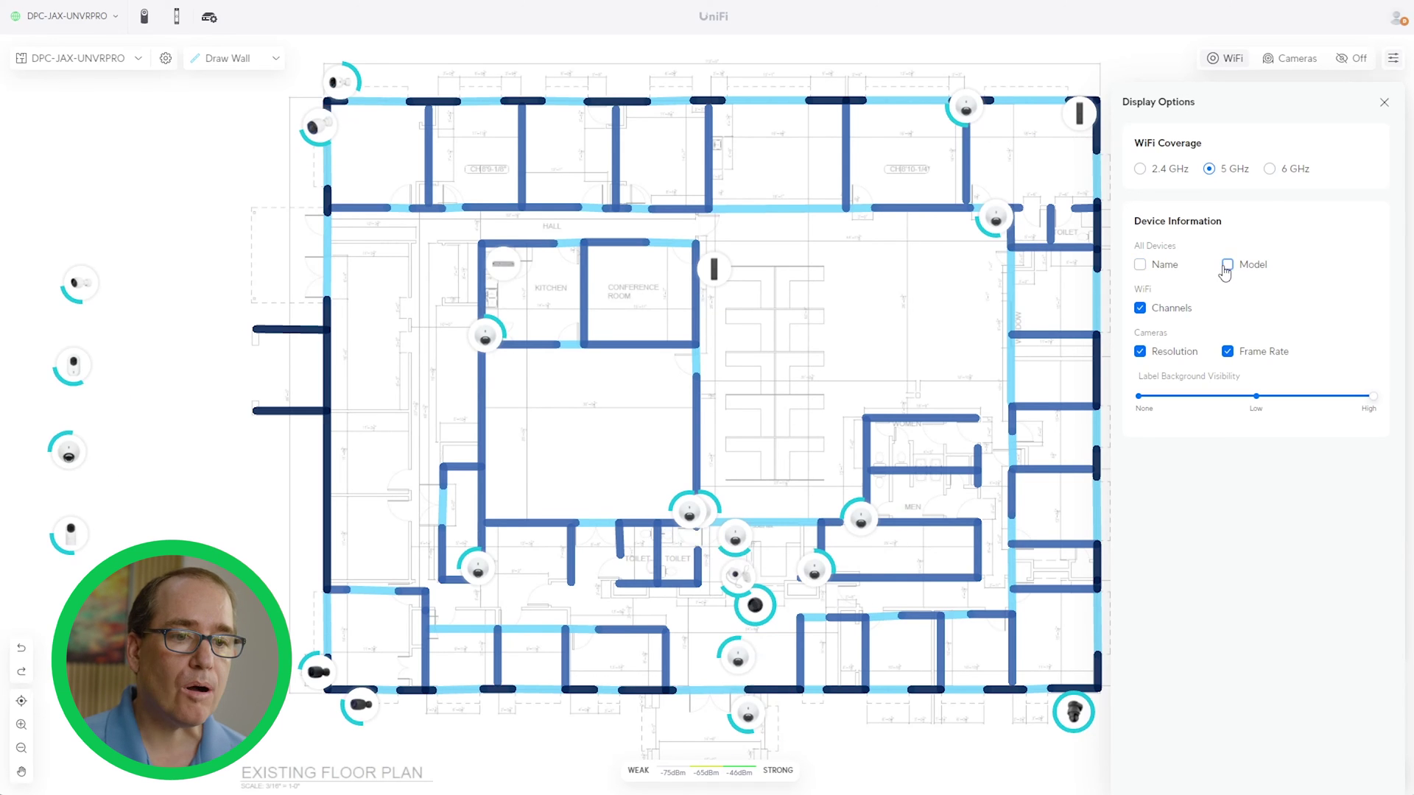
pyautogui.click(1140, 265)
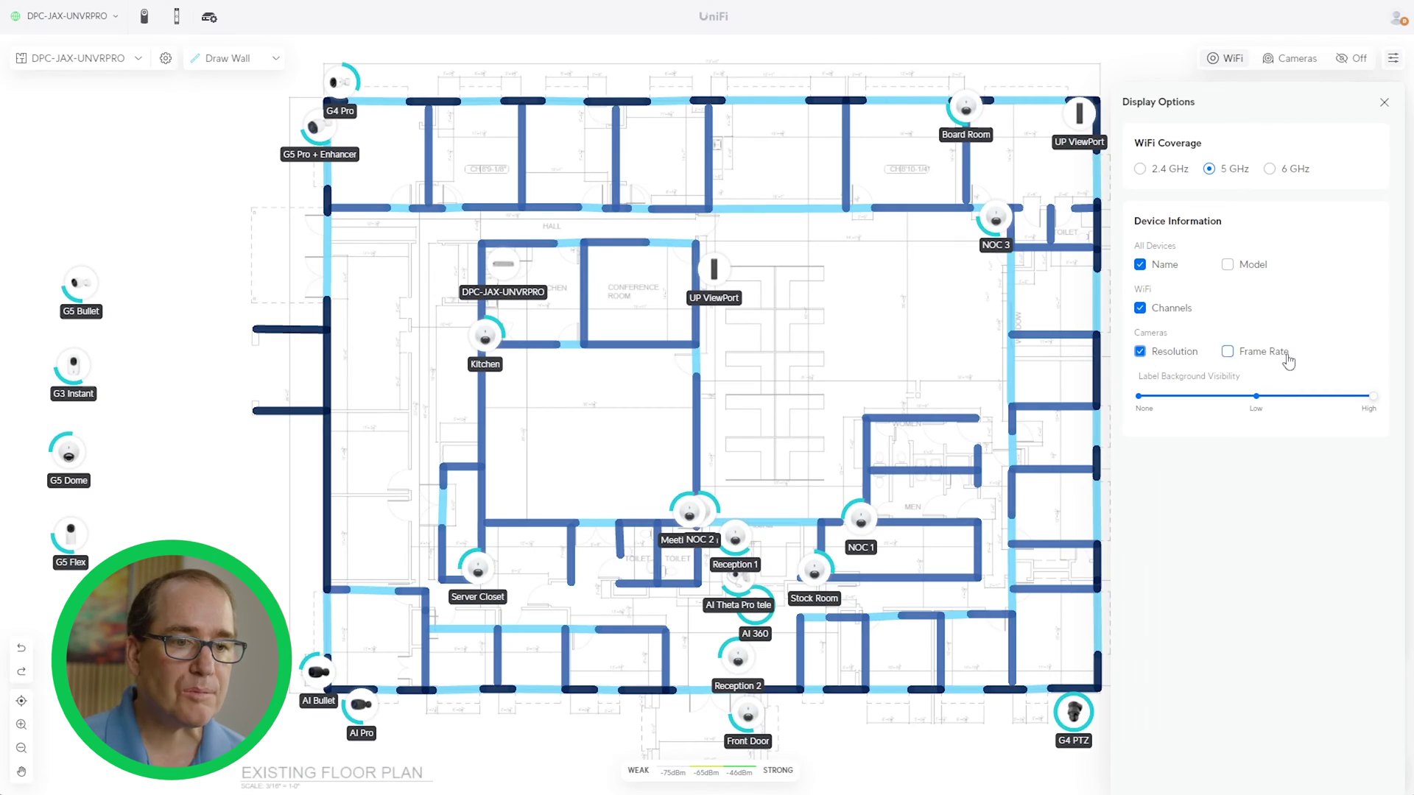
# Toggle Resolution and Frame Rate off and on again for camera labels
pyautogui.click(1229, 352)
pyautogui.click(1141, 354)
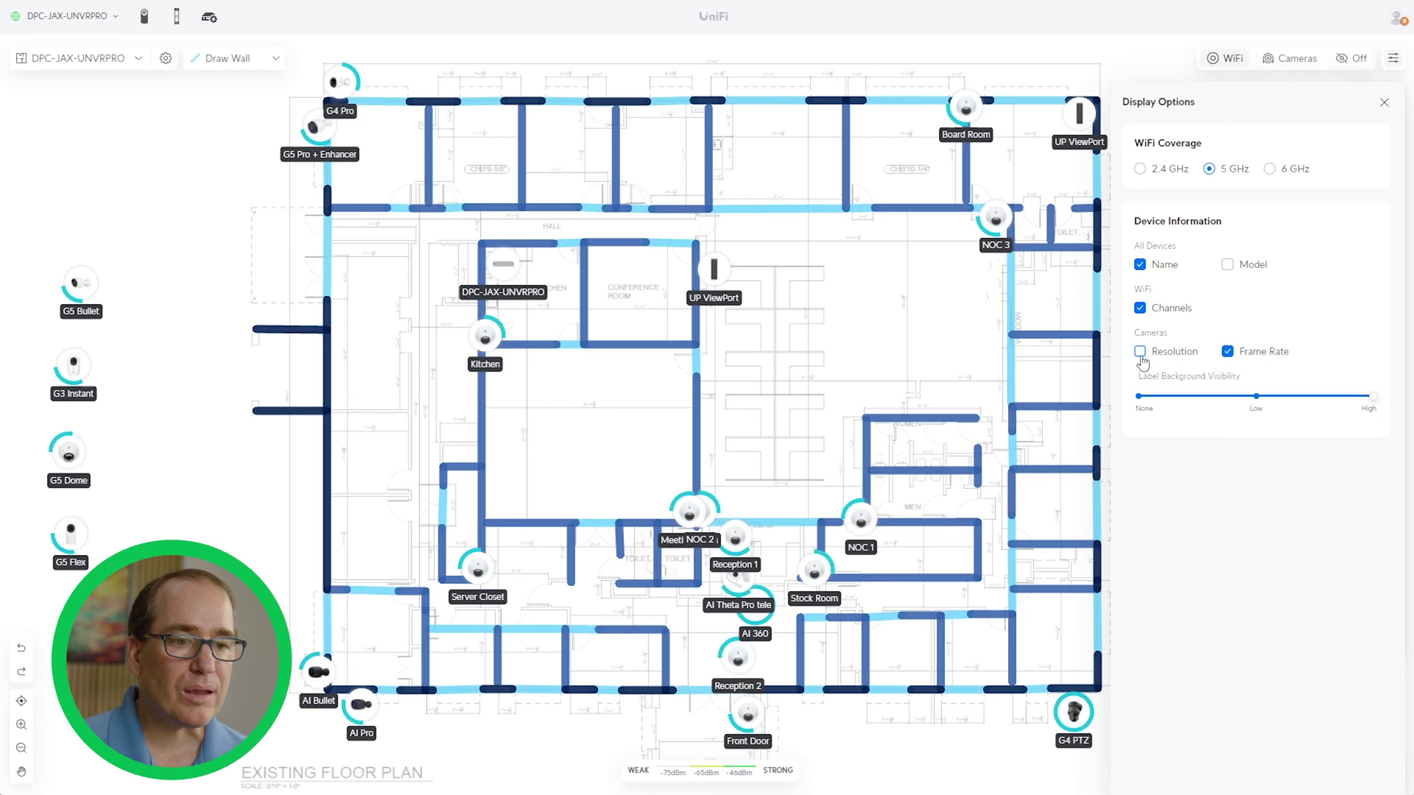
pyautogui.click(1228, 352)
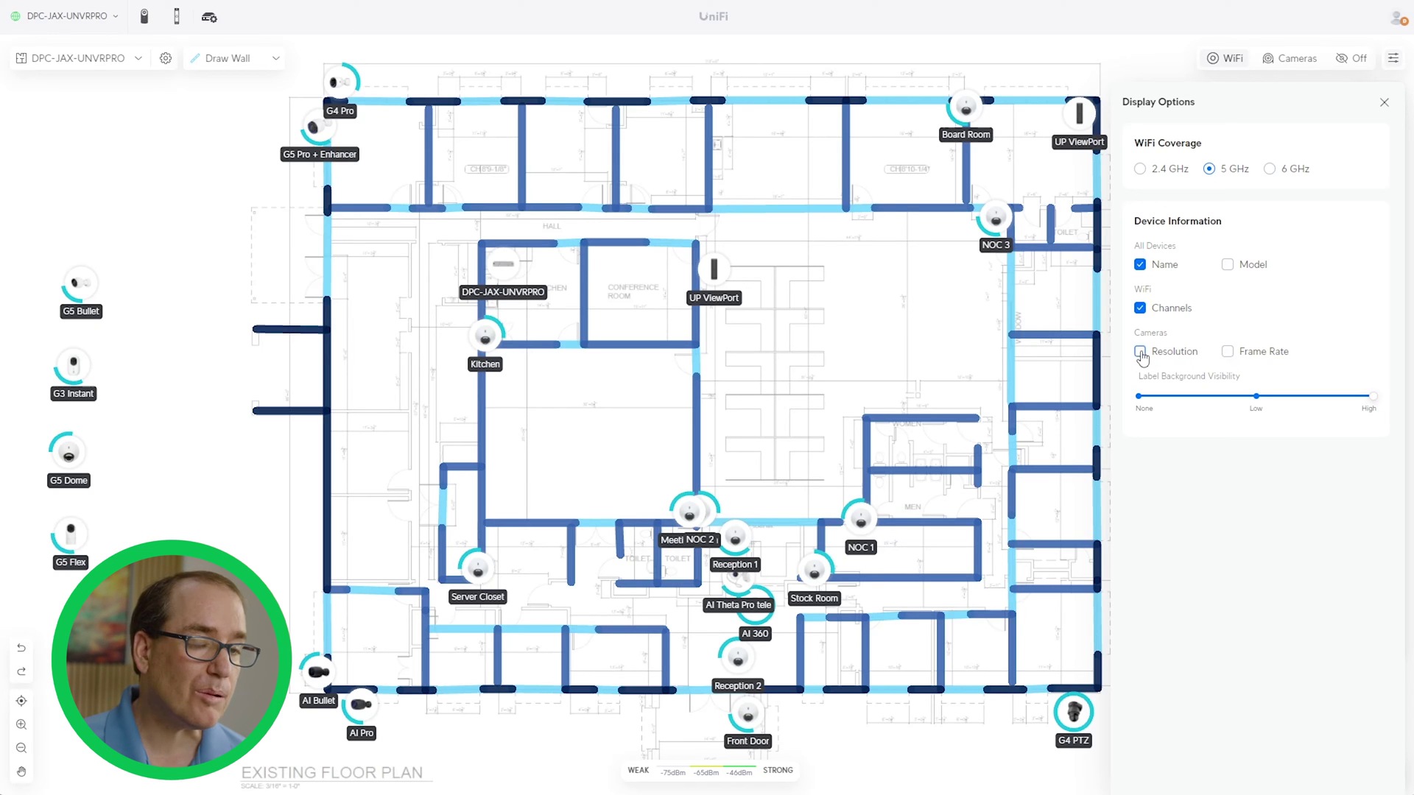
pyautogui.click(1141, 352)
pyautogui.click(1227, 353)
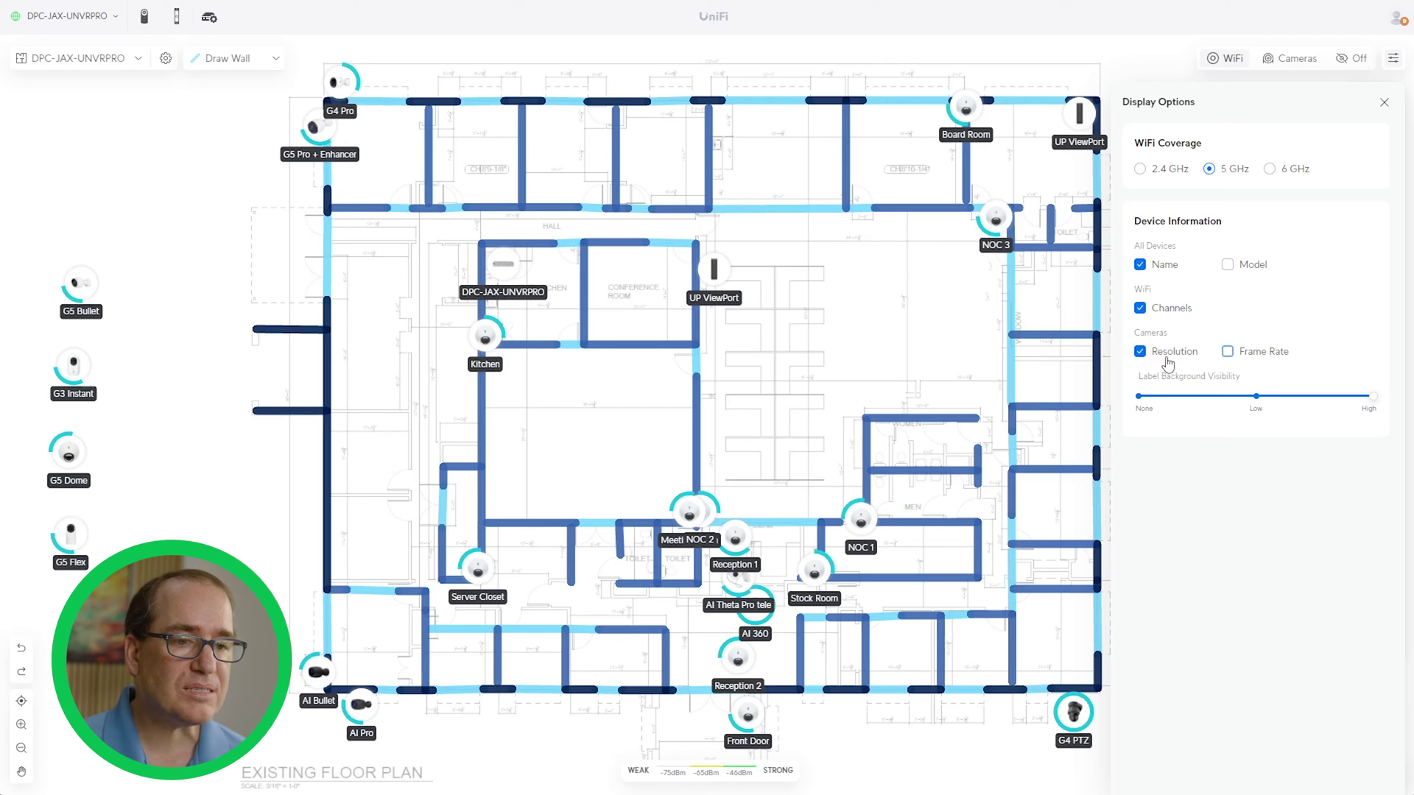
pyautogui.click(1141, 352)
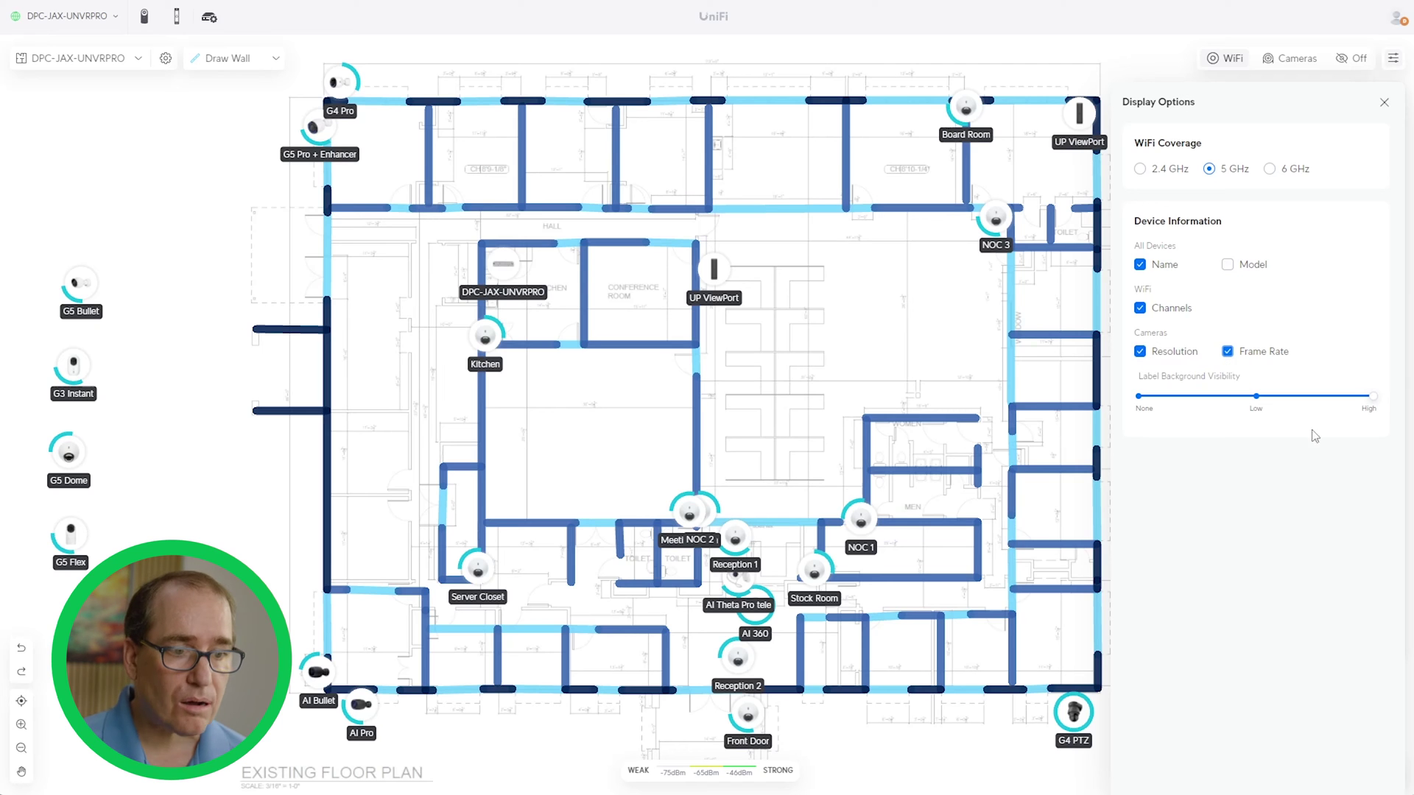
# Drag Label Background Visibility down to None
pyautogui.moveTo(1372, 402)
pyautogui.mouseDown()
pyautogui.moveTo(1177, 404)
pyautogui.moveTo(1385, 408)
pyautogui.mouseUp()
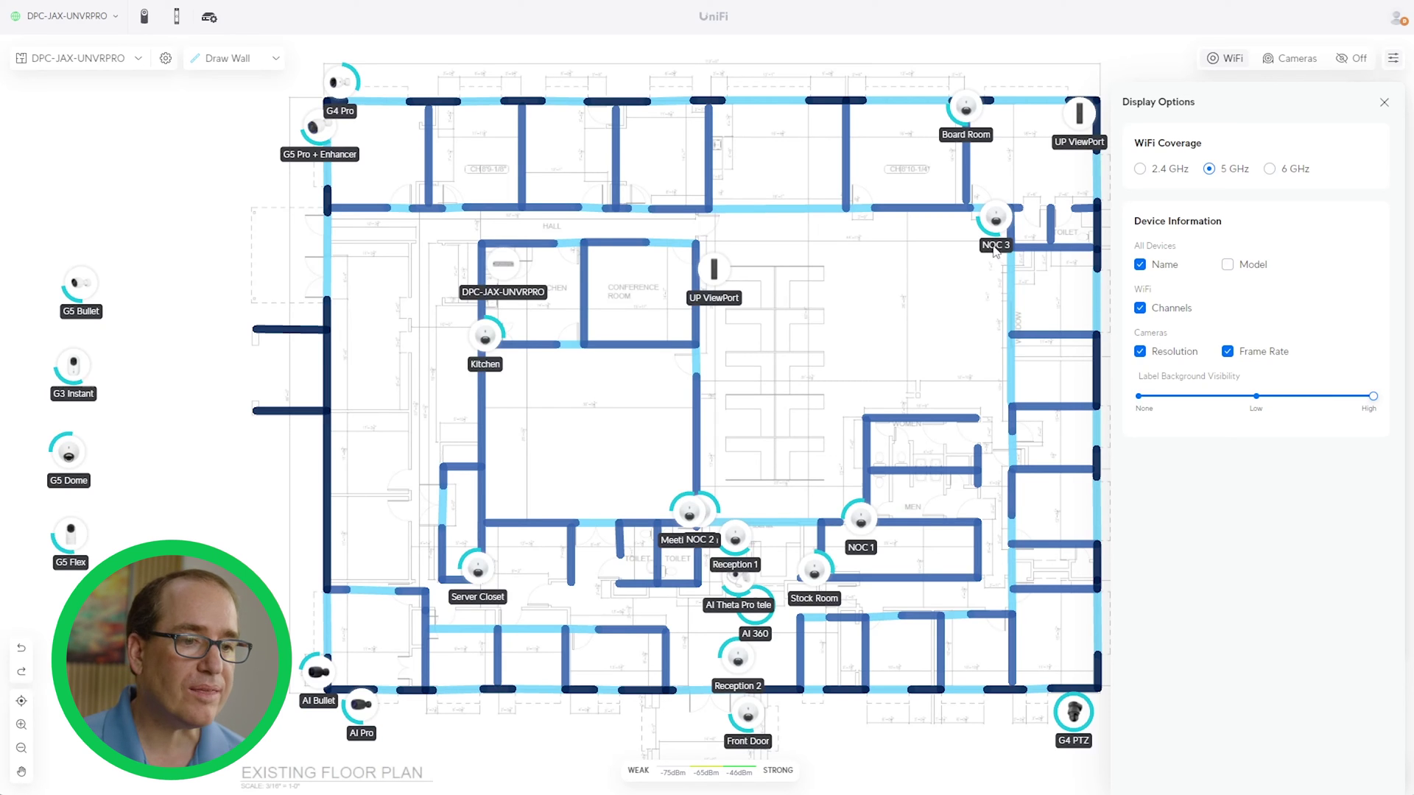
pyautogui.moveTo(1375, 401); pyautogui.dragTo(1291, 400)
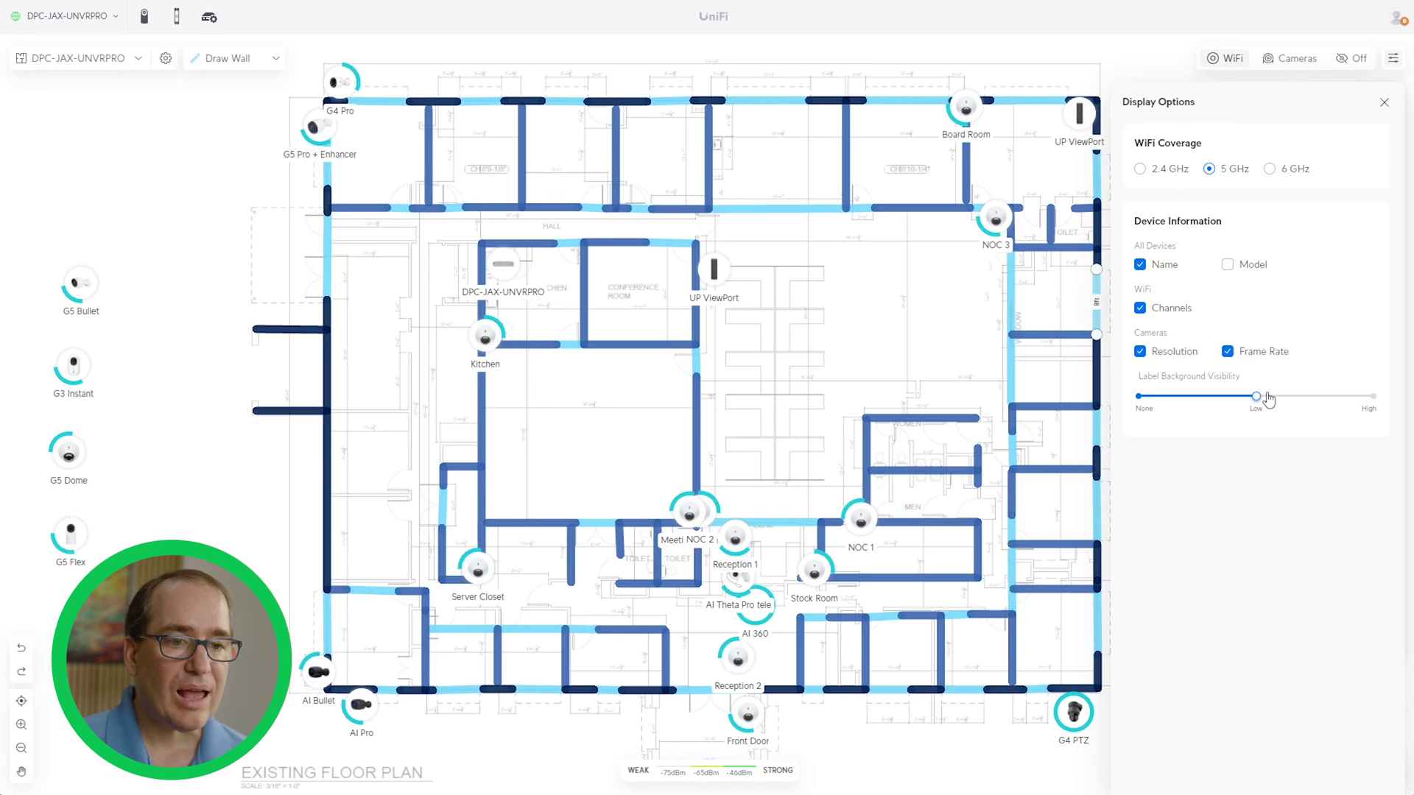
pyautogui.moveTo(1268, 398); pyautogui.dragTo(1179, 405)
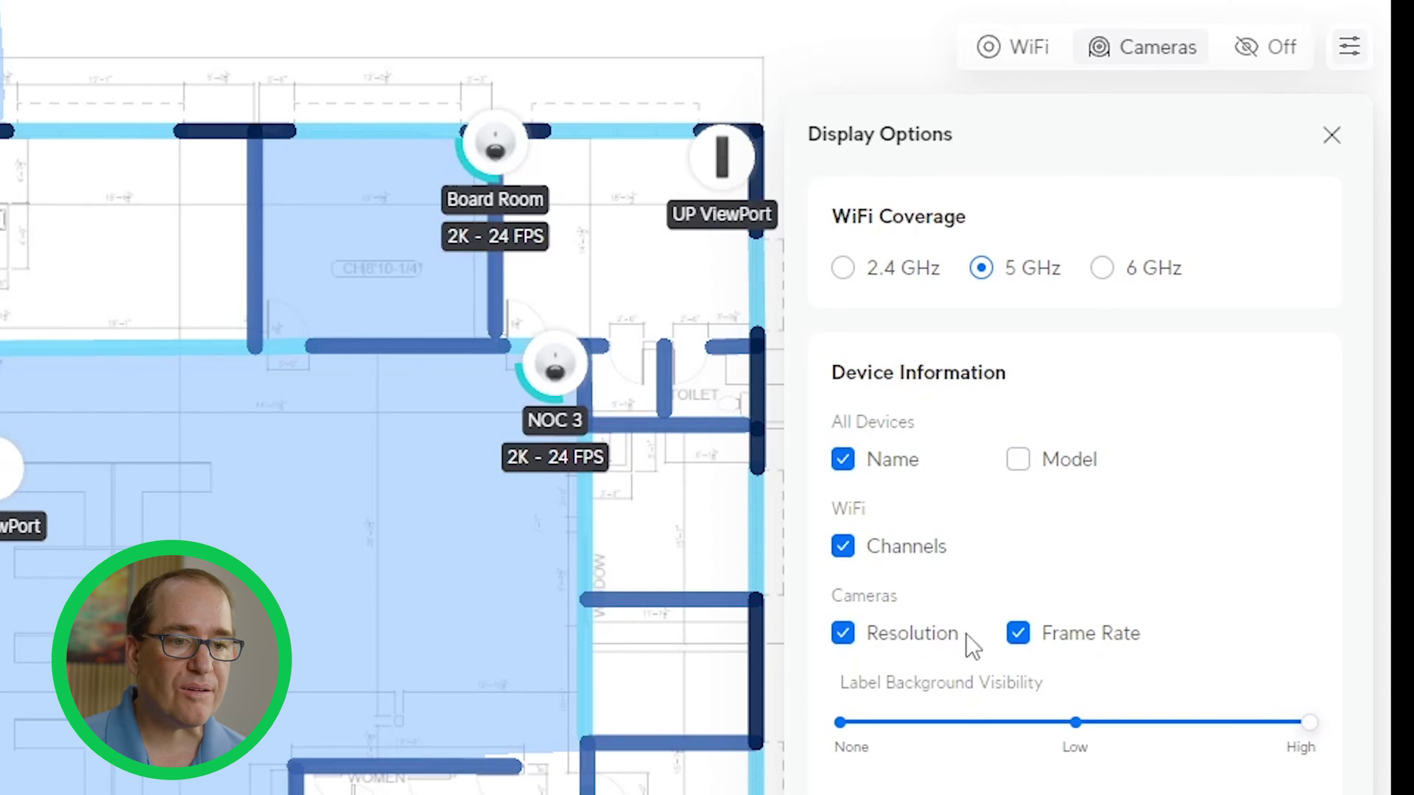
# Toggle camera label Resolution and Frame Rate off and back on, then switch to the WiFi heatmap
pyautogui.click(844, 635)
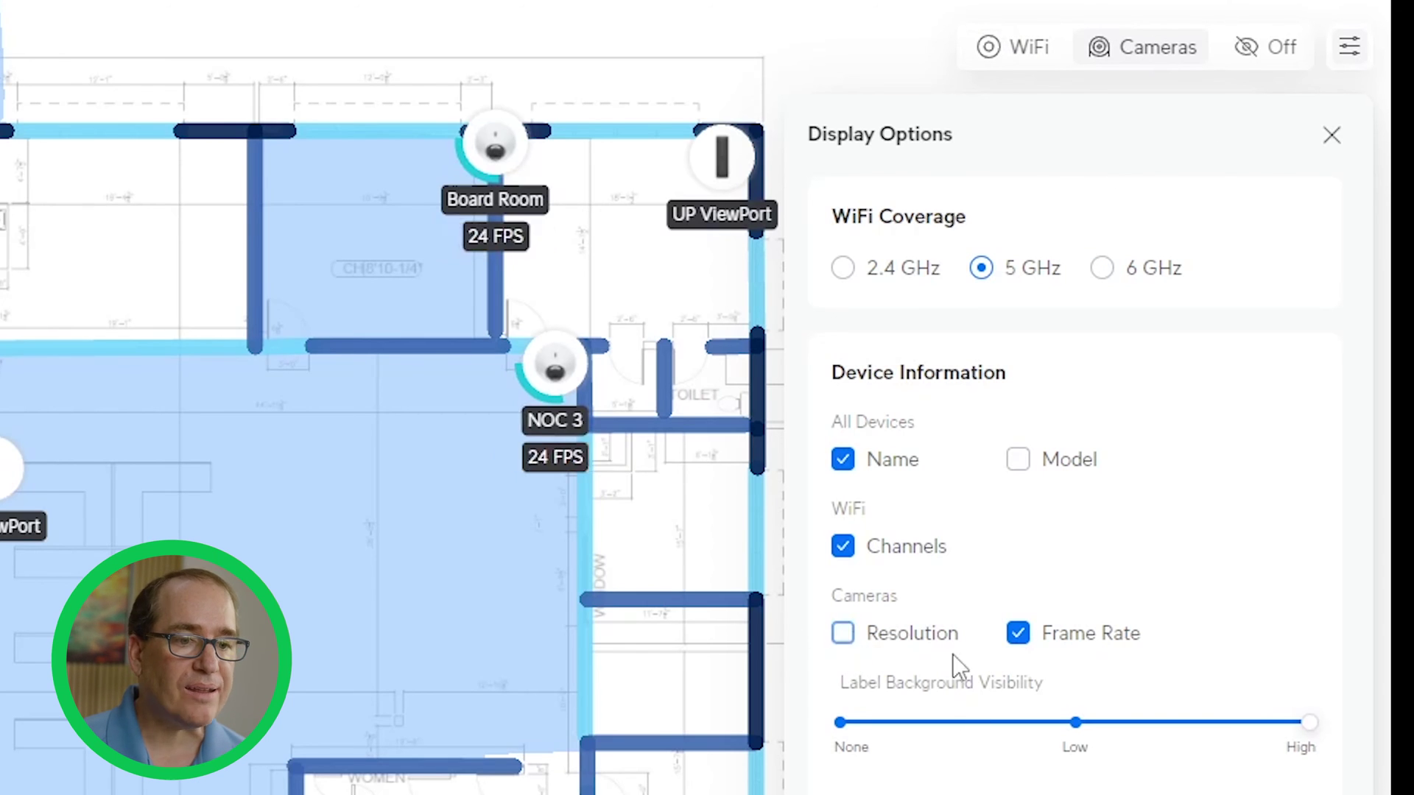
pyautogui.click(1020, 635)
pyautogui.click(845, 637)
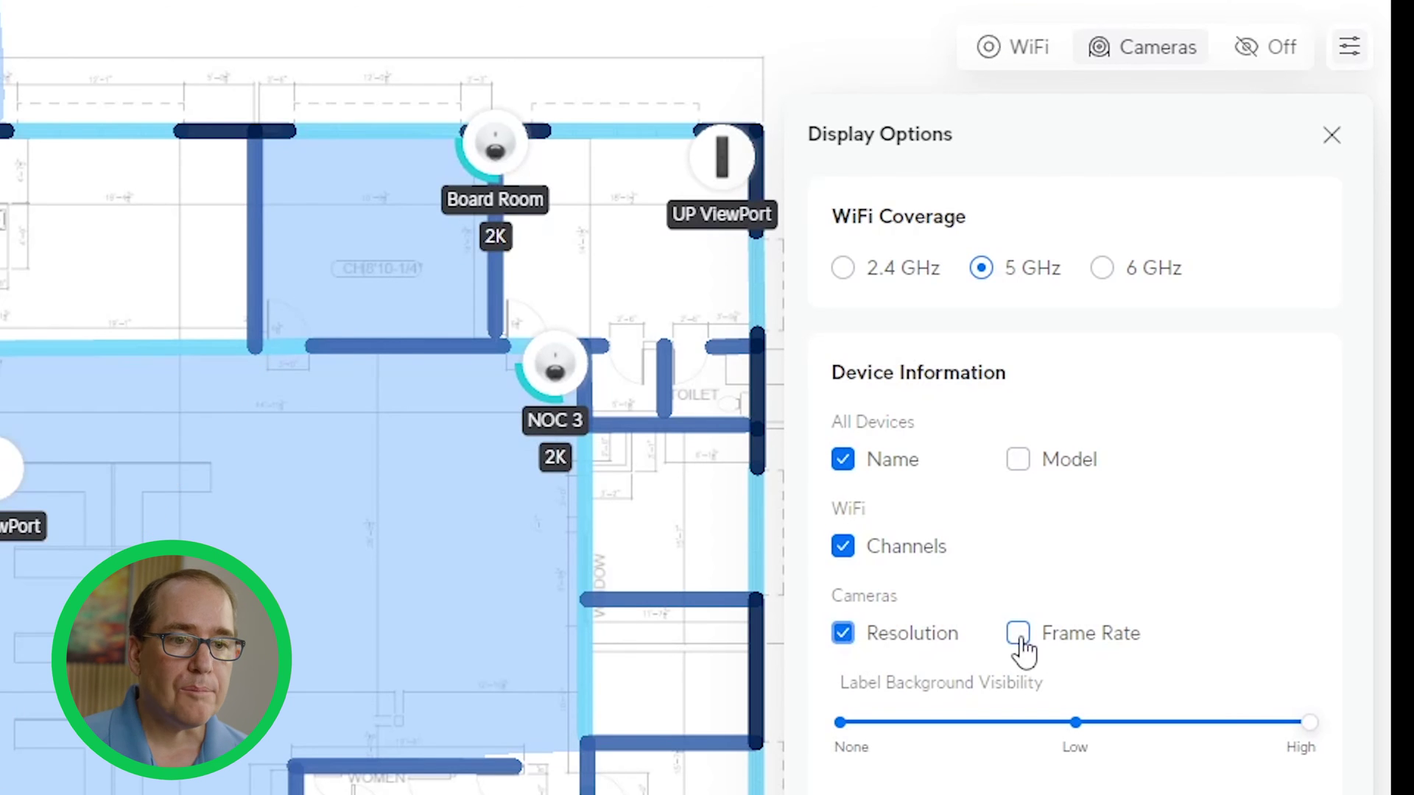
pyautogui.click(1018, 635)
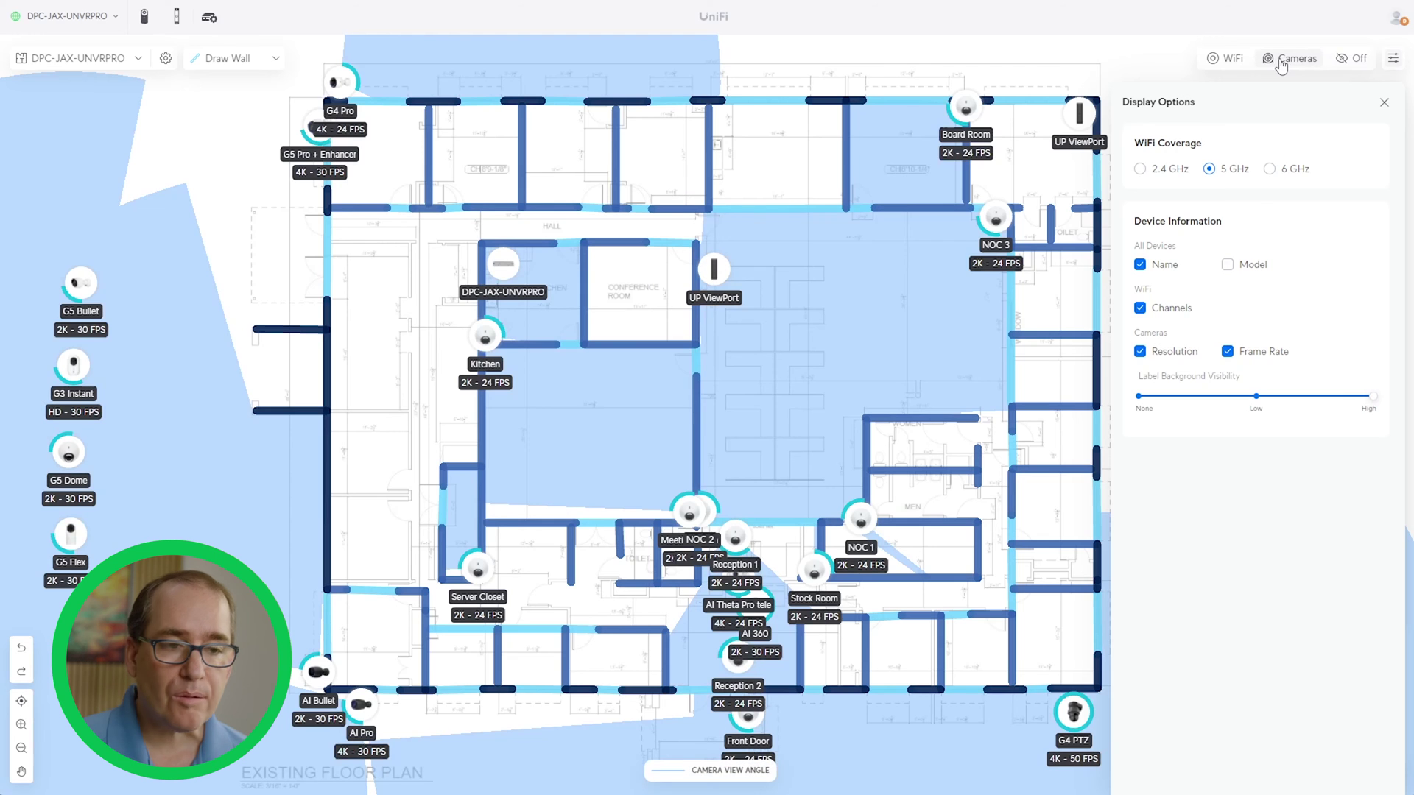
pyautogui.click(1226, 59)
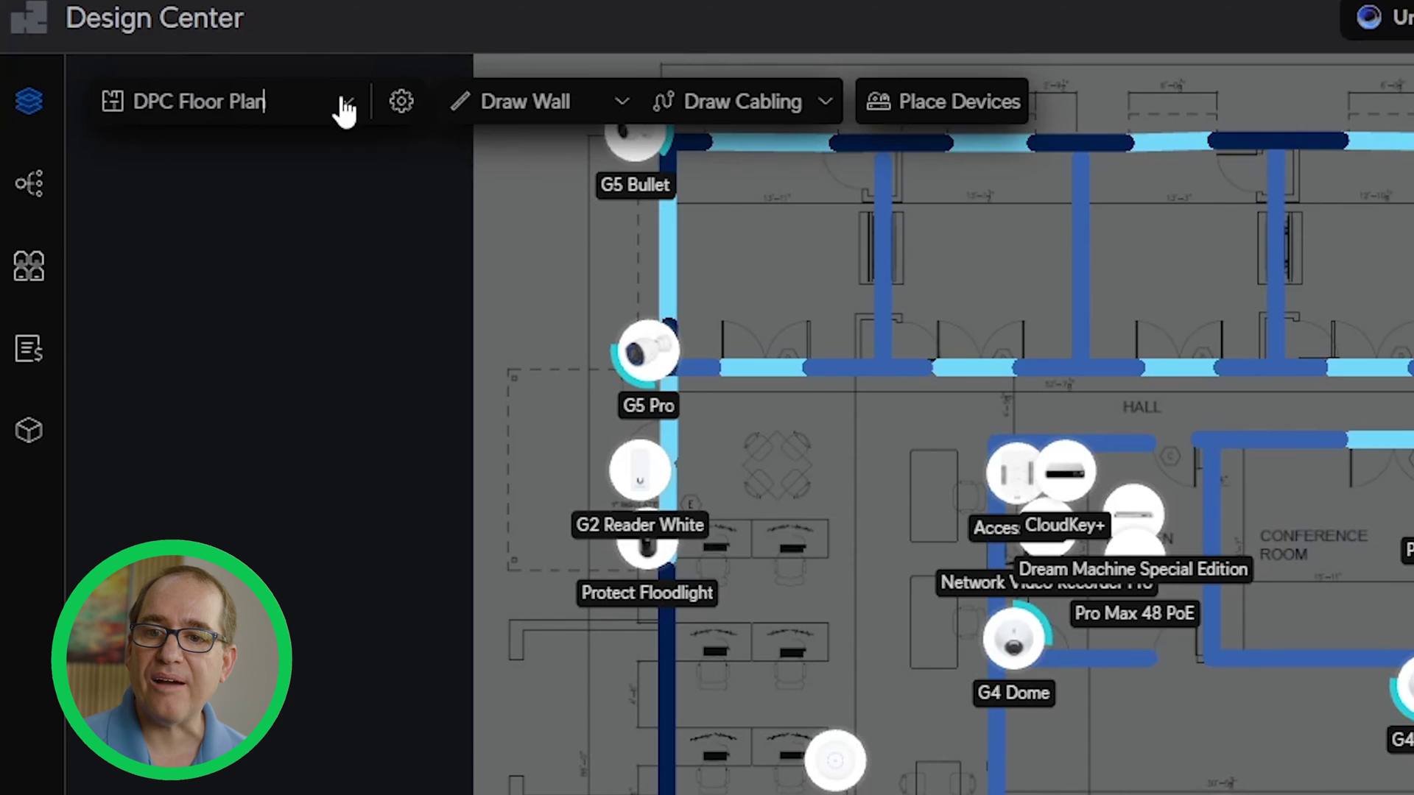
pyautogui.click(345, 109)
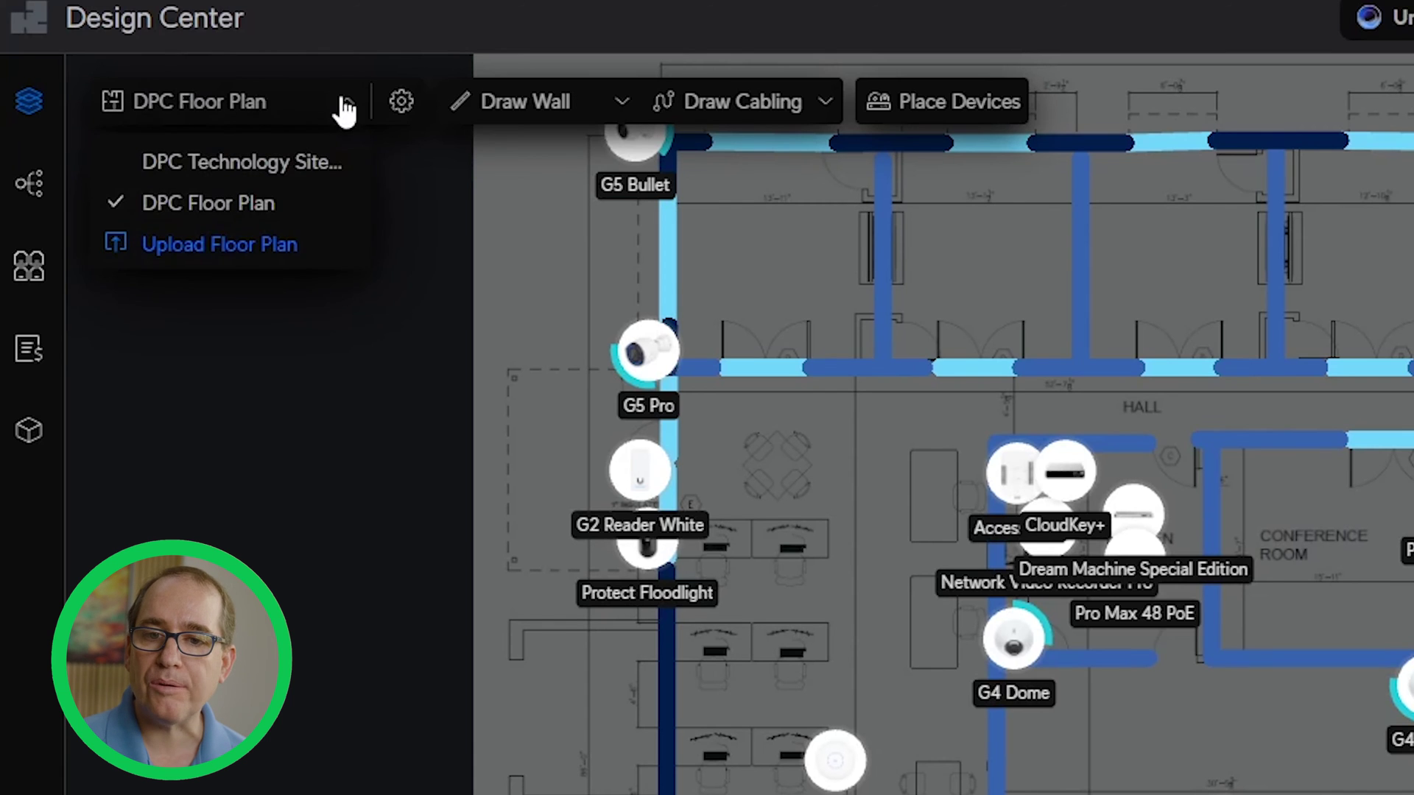
pyautogui.click(284, 458)
pyautogui.click(252, 101)
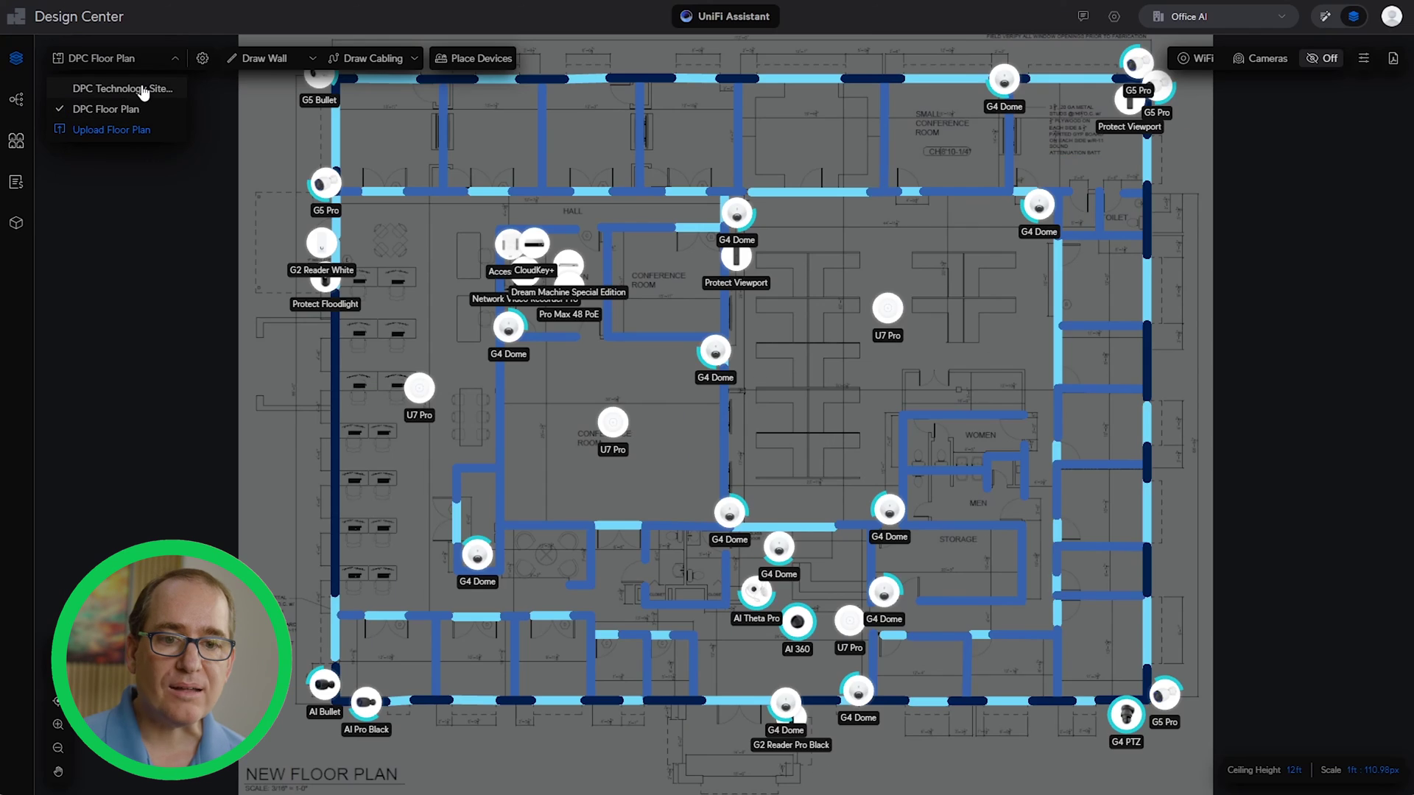
pyautogui.click(144, 90)
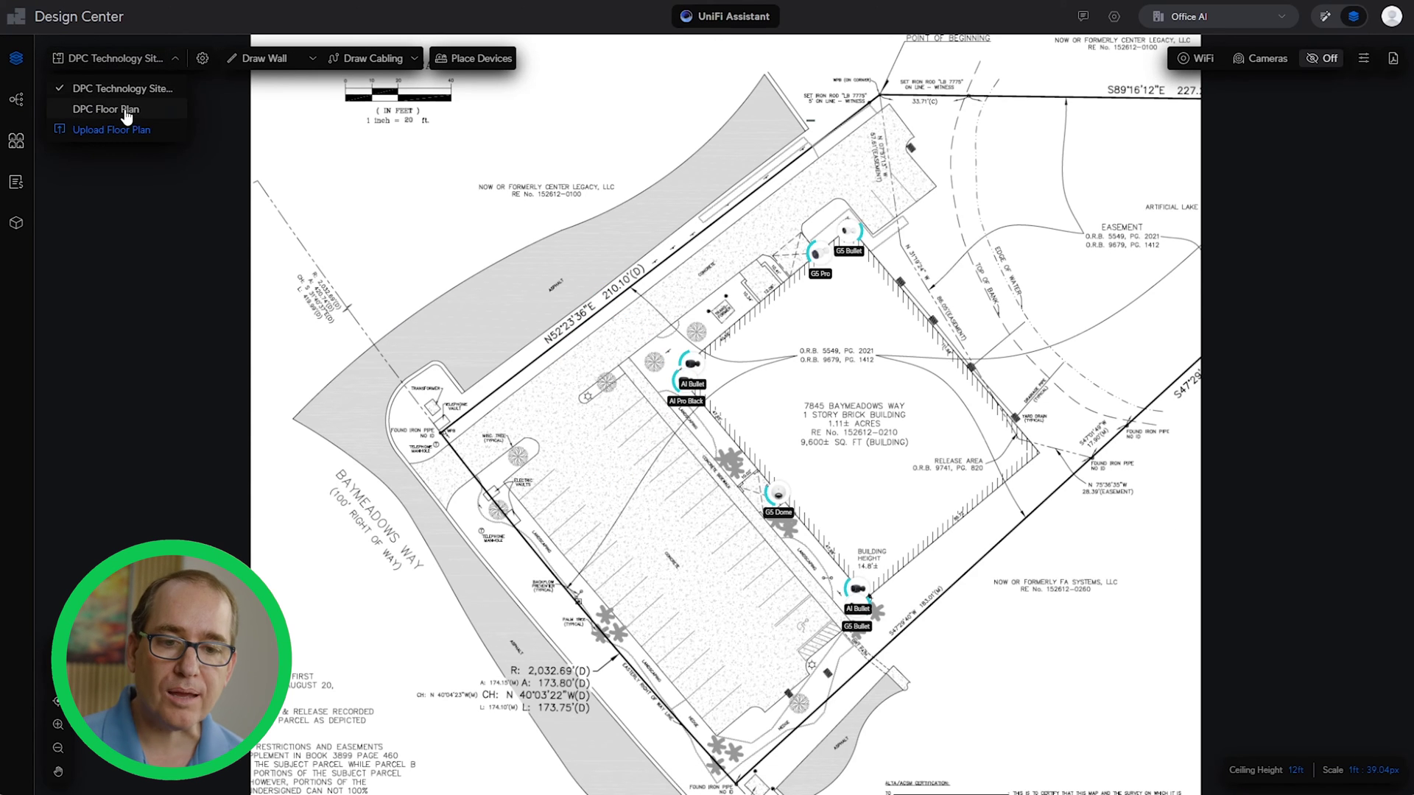
pyautogui.click(125, 109)
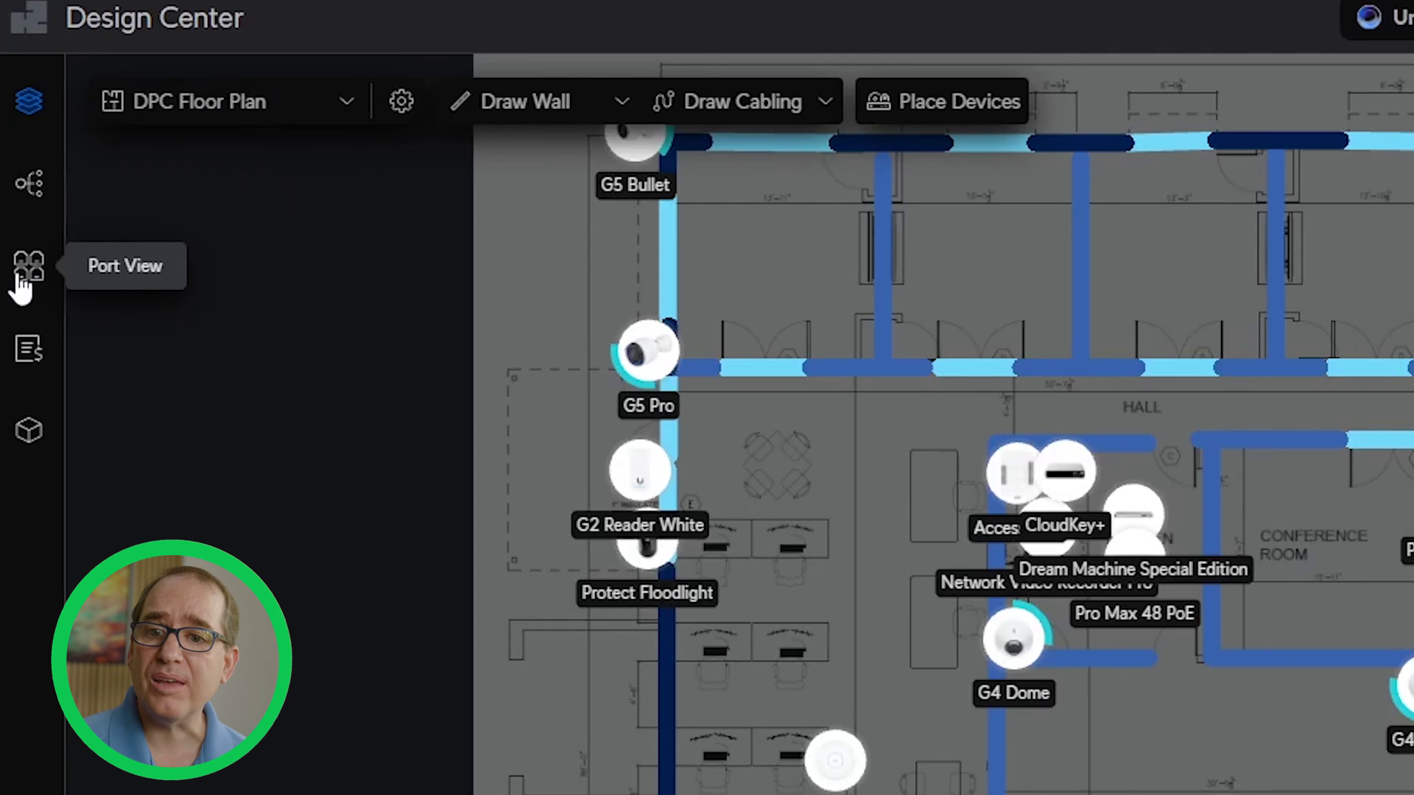
# Pass through Topology and Port View to the Equipment List, with Dream Machine SE at $499
pyautogui.click(22, 195)
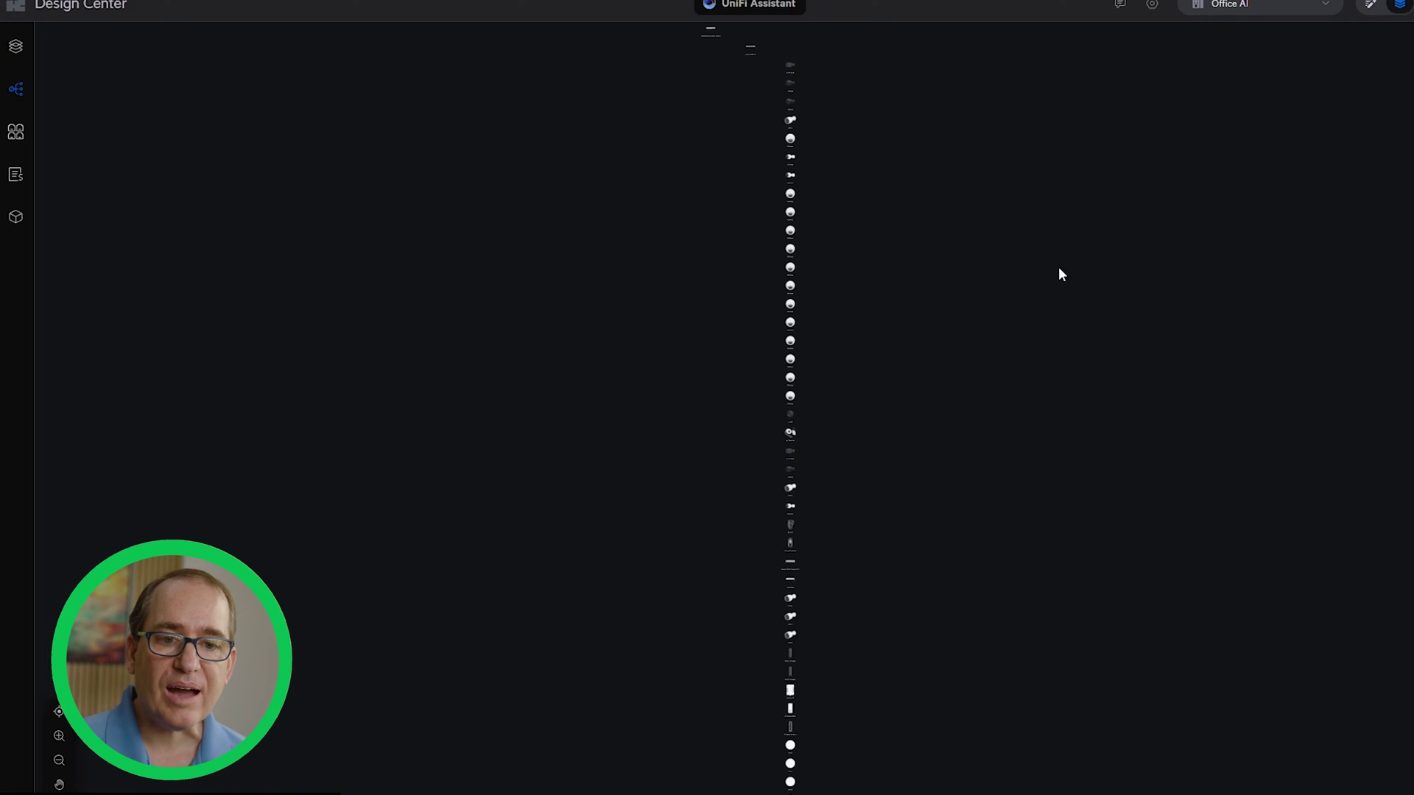
pyautogui.scroll(-5, 743, 356)
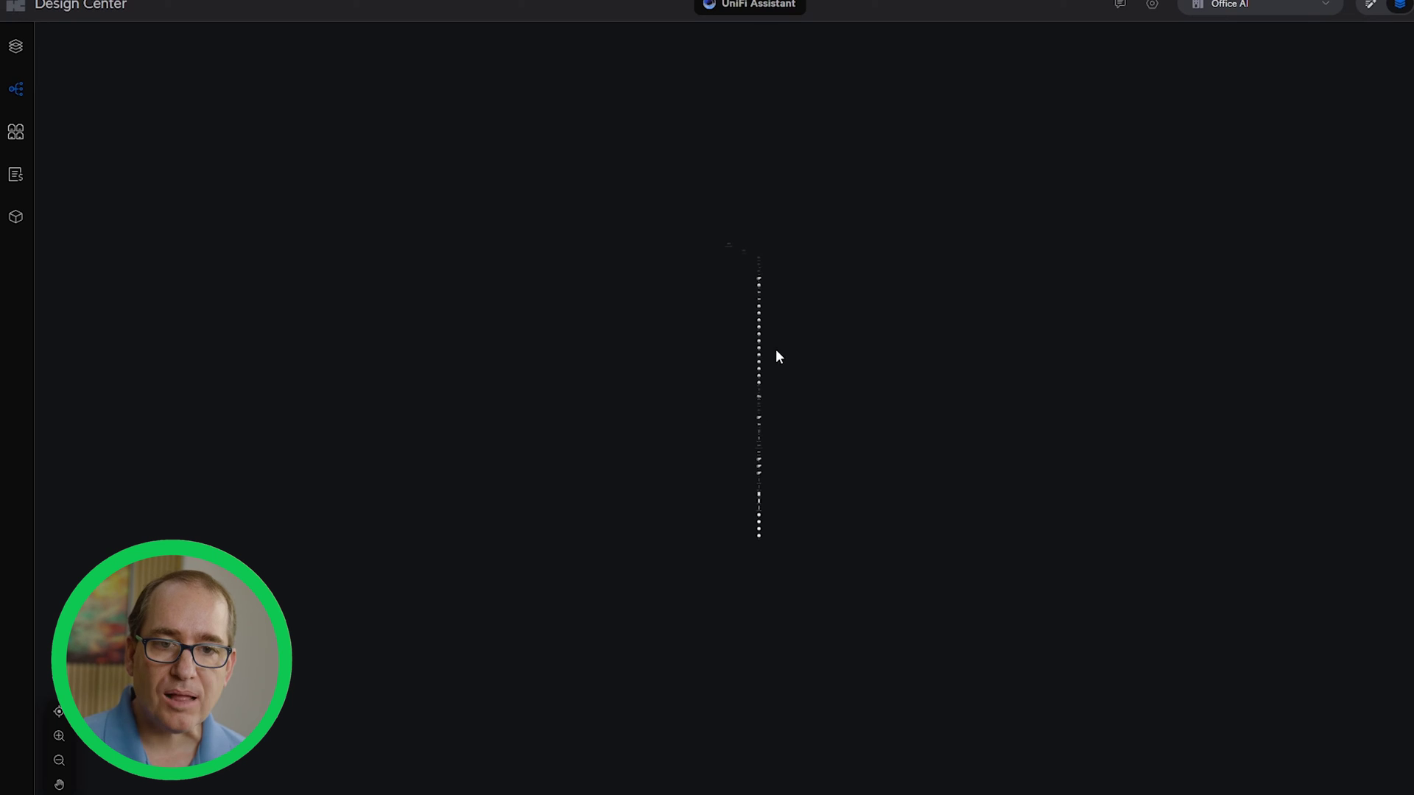
pyautogui.scroll(4, 774, 332)
pyautogui.scroll(-3, 675, 332)
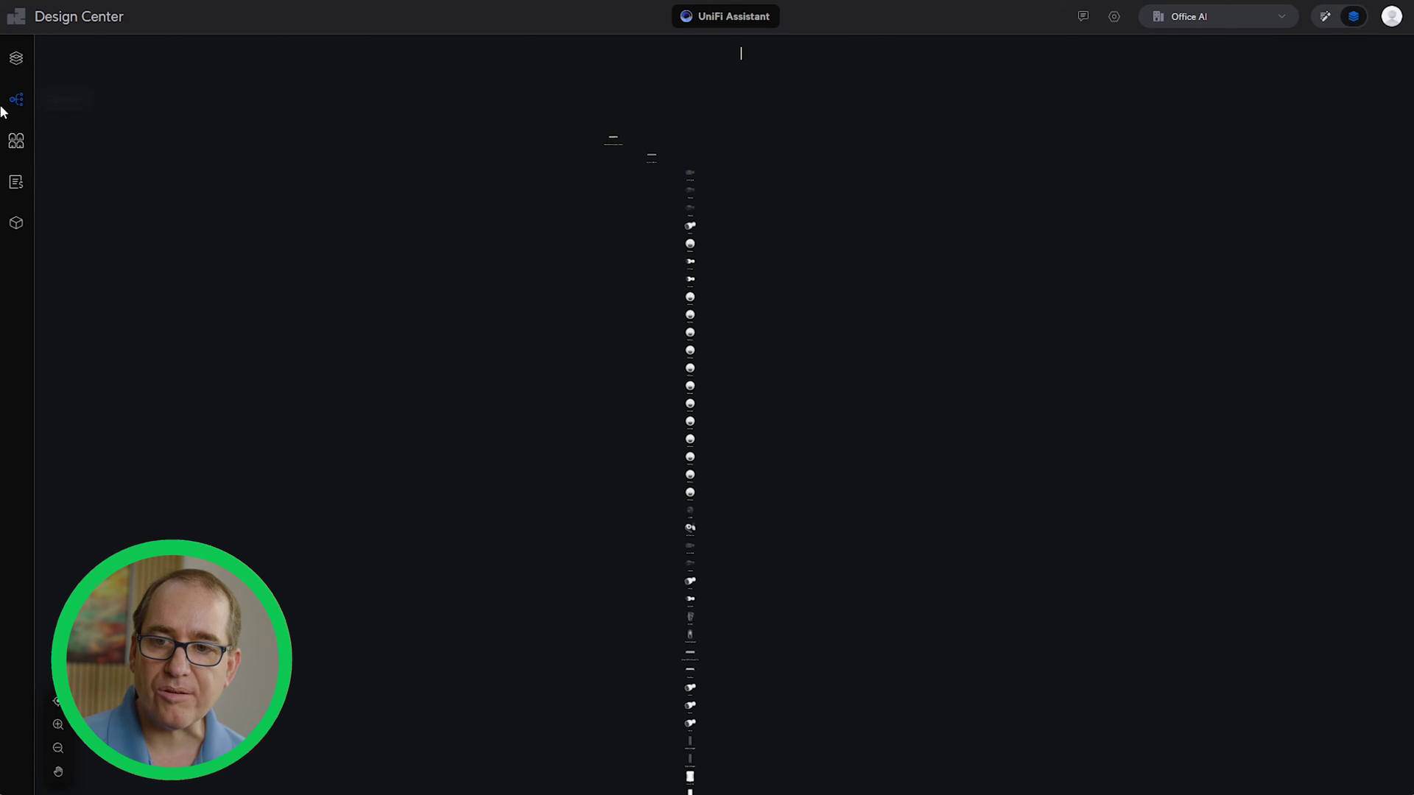
pyautogui.click(17, 145)
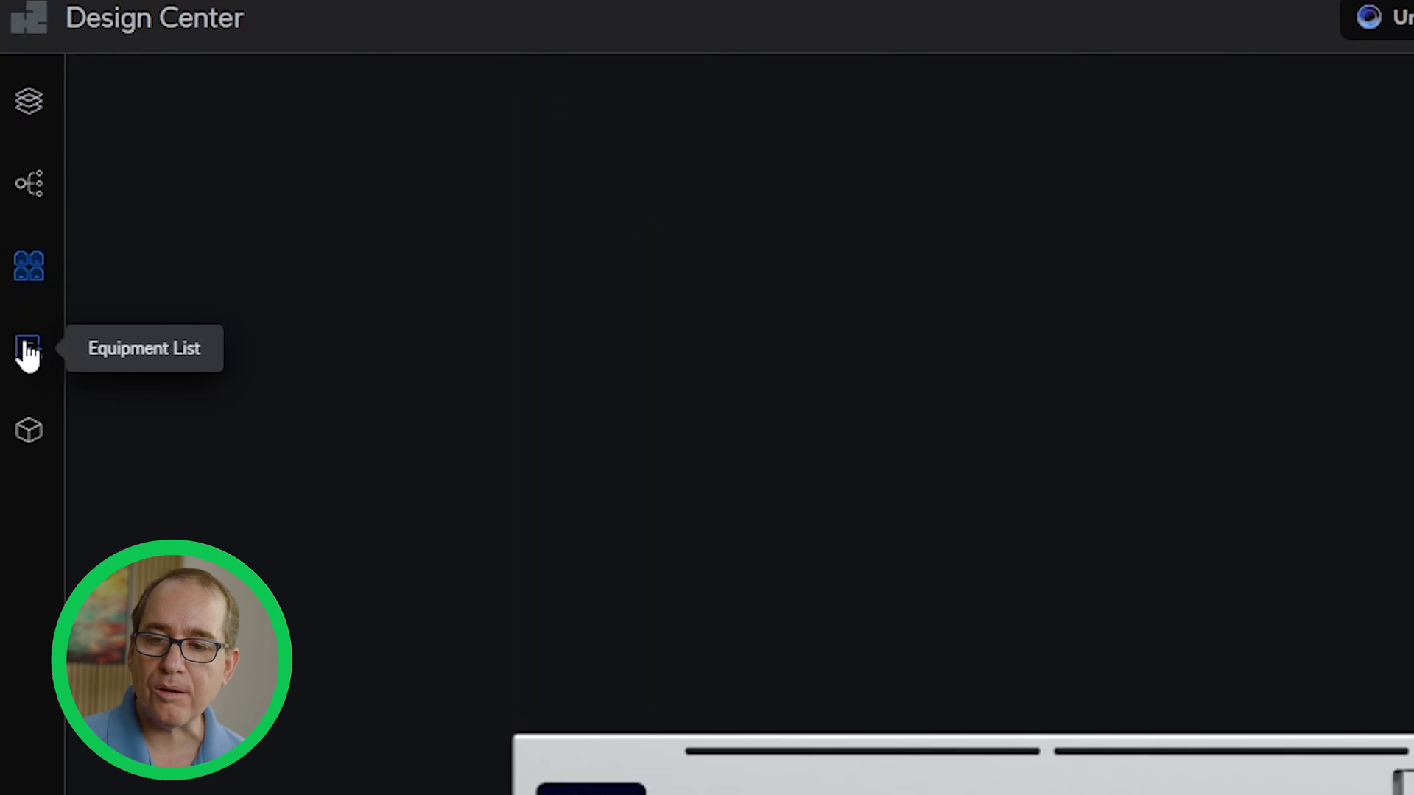
pyautogui.click(28, 351)
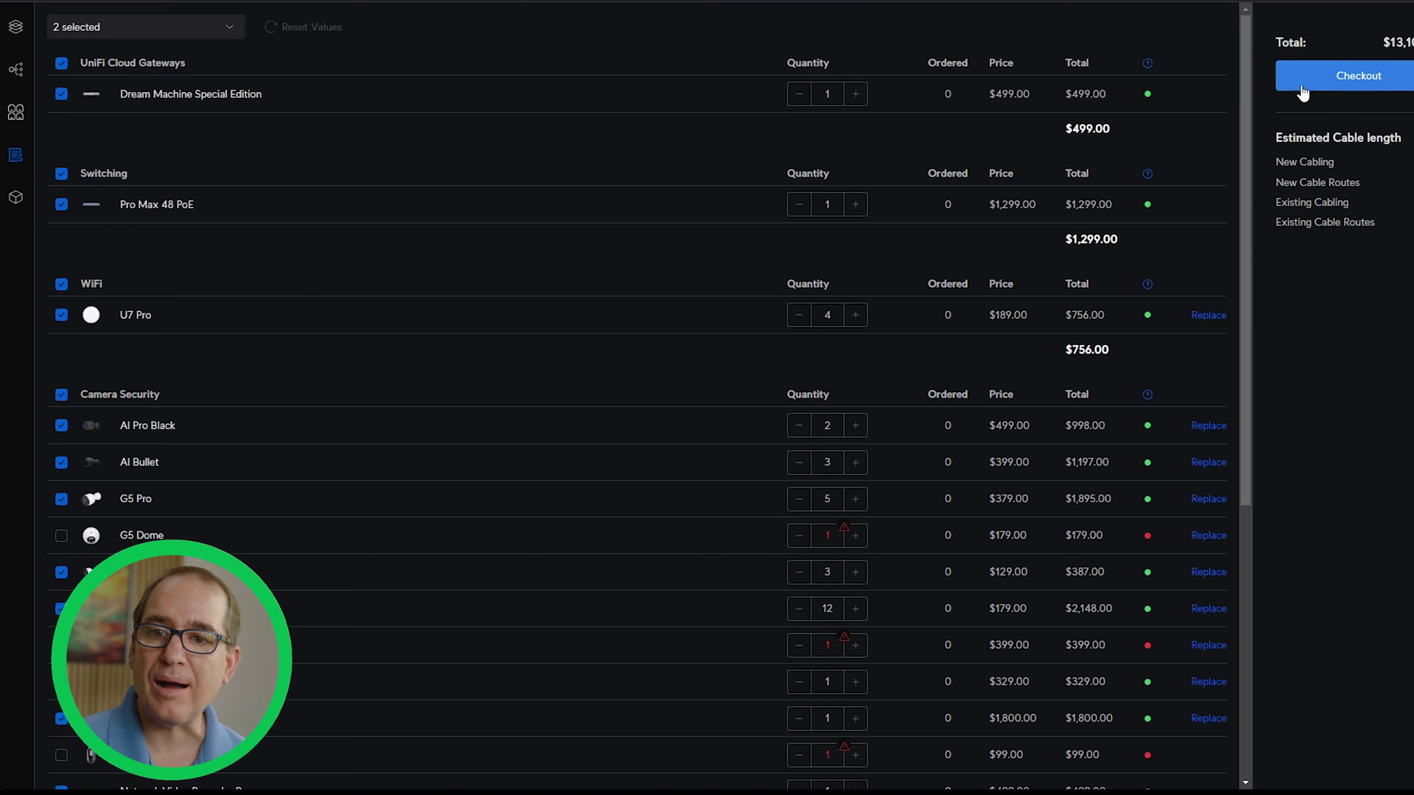
pyautogui.click(228, 33)
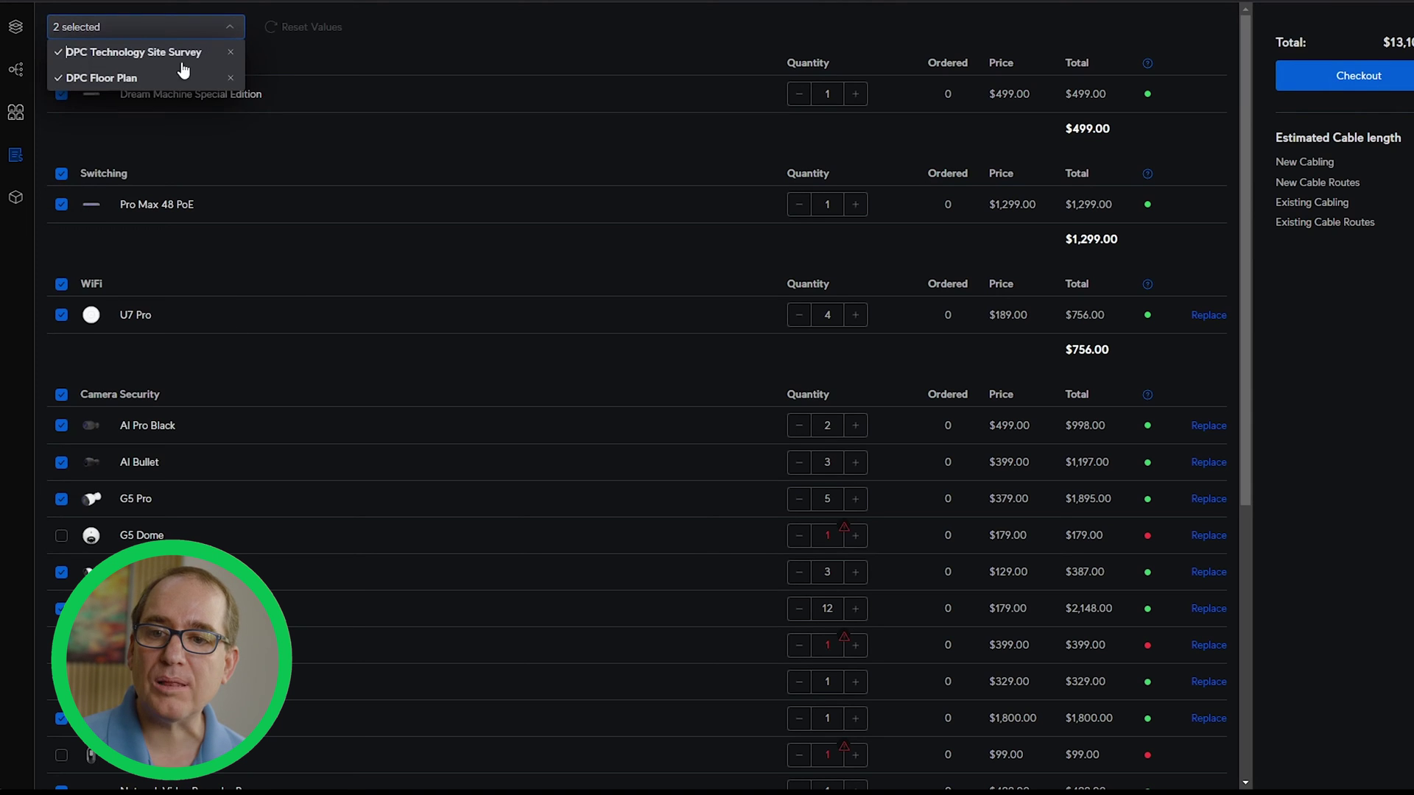
pyautogui.click(147, 78)
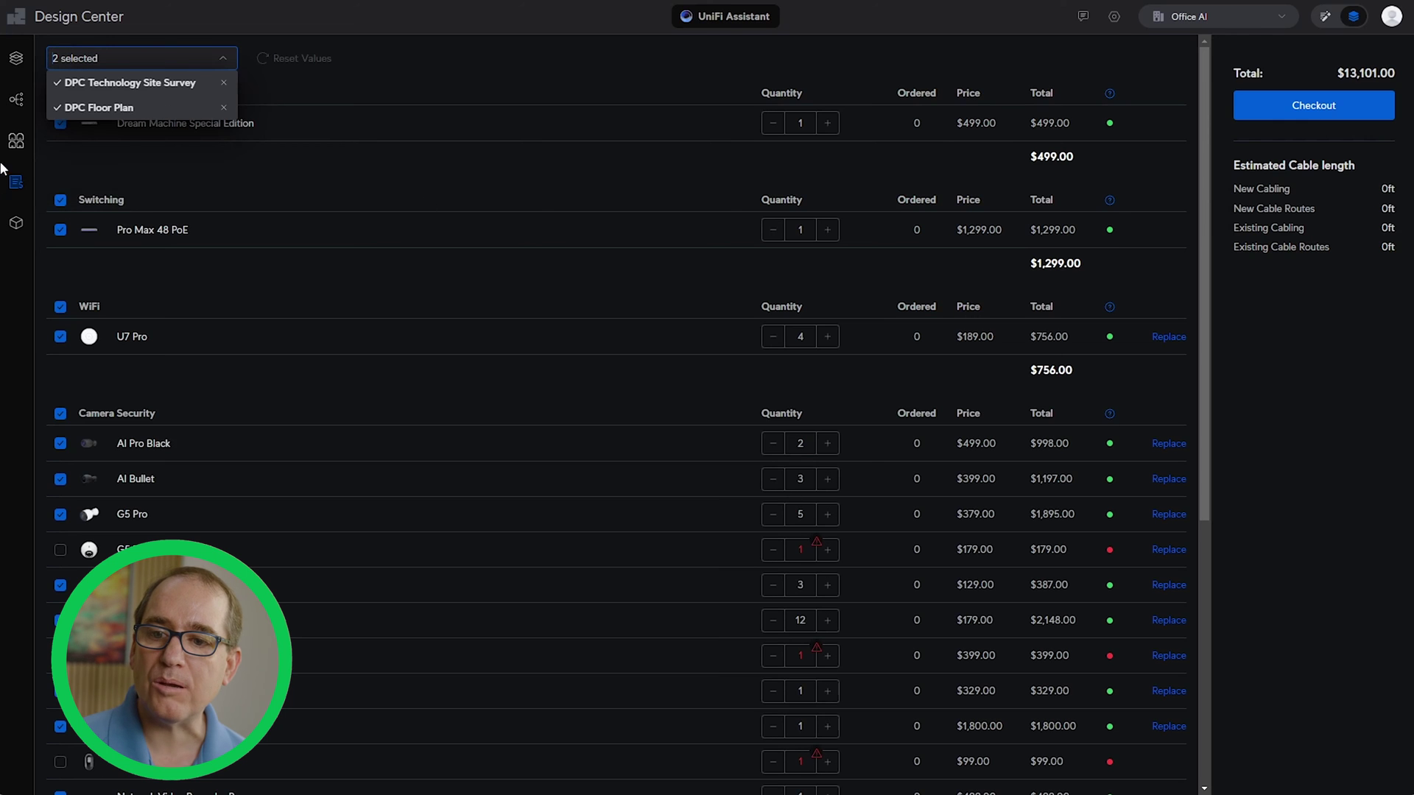
pyautogui.click(25, 442)
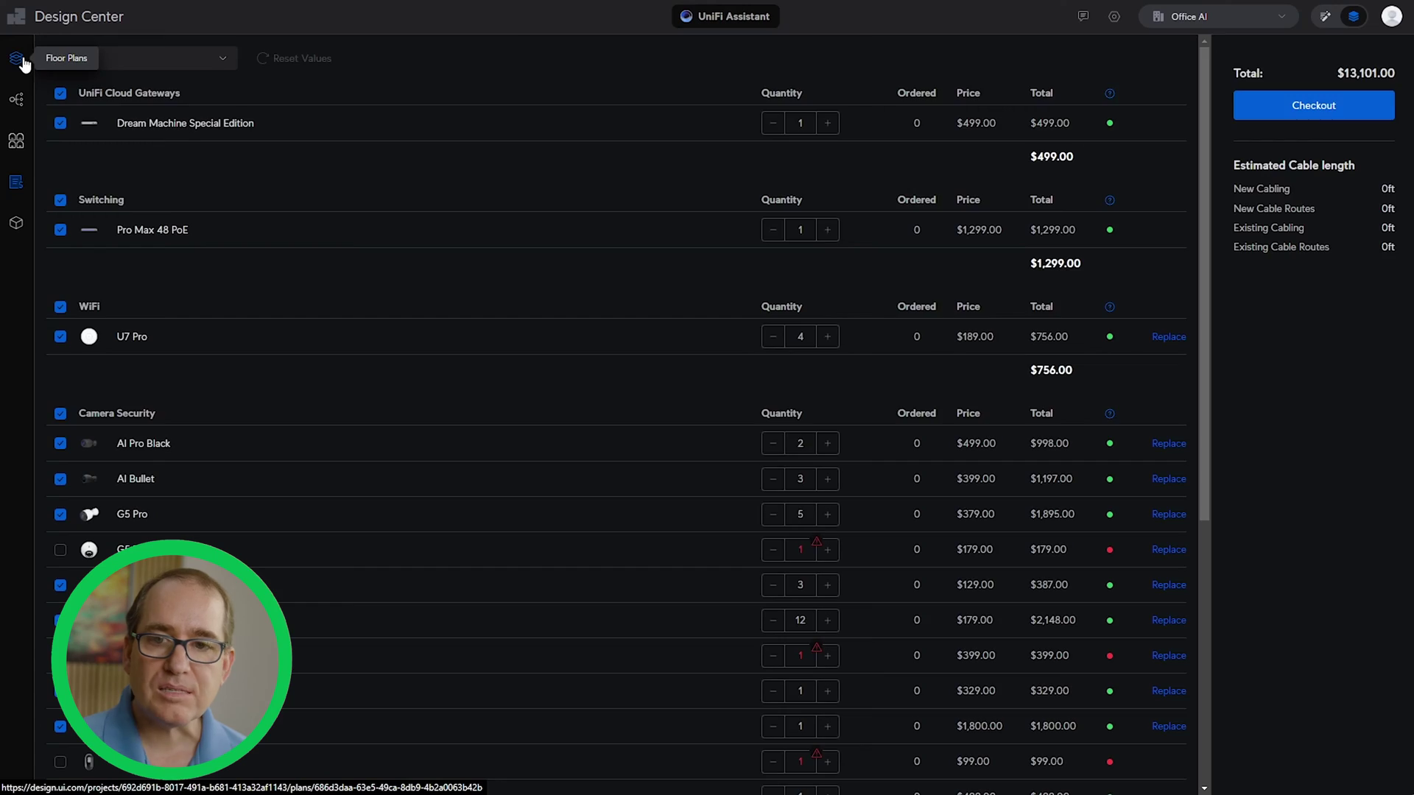
pyautogui.click(22, 63)
# Switch to the DPC Floor Plan, raise its image opacity from 36% to 47%, and close settings
pyautogui.click(154, 63)
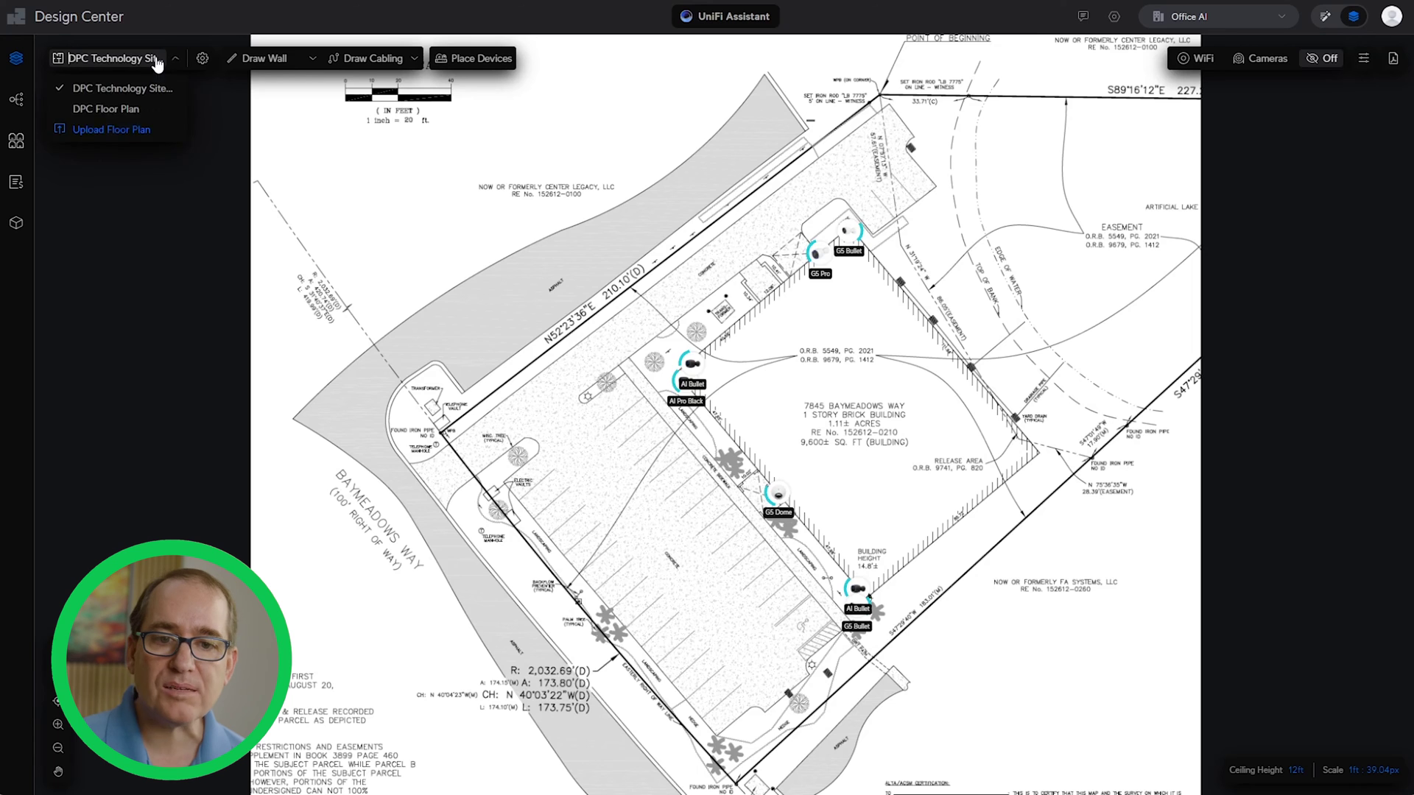
pyautogui.click(118, 110)
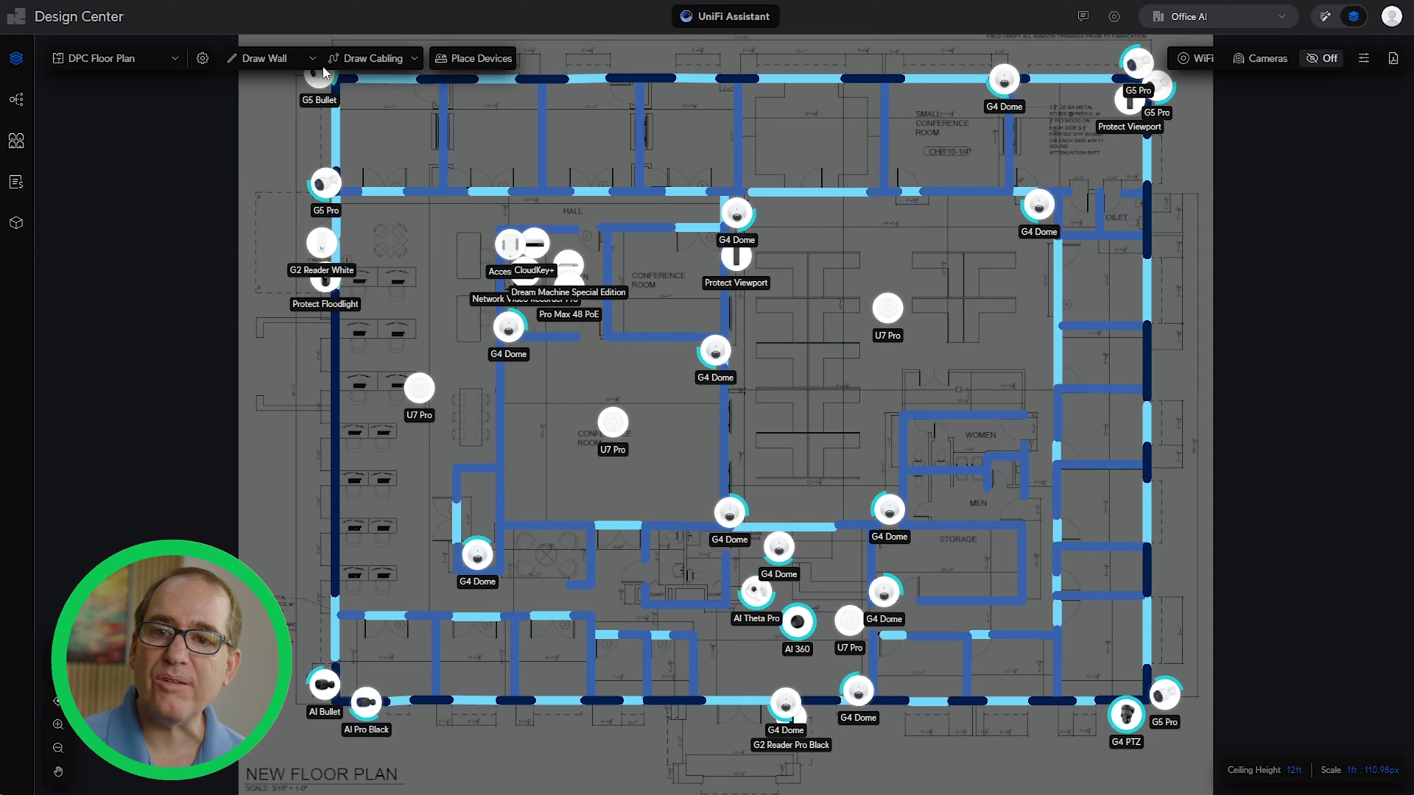
pyautogui.click(158, 65)
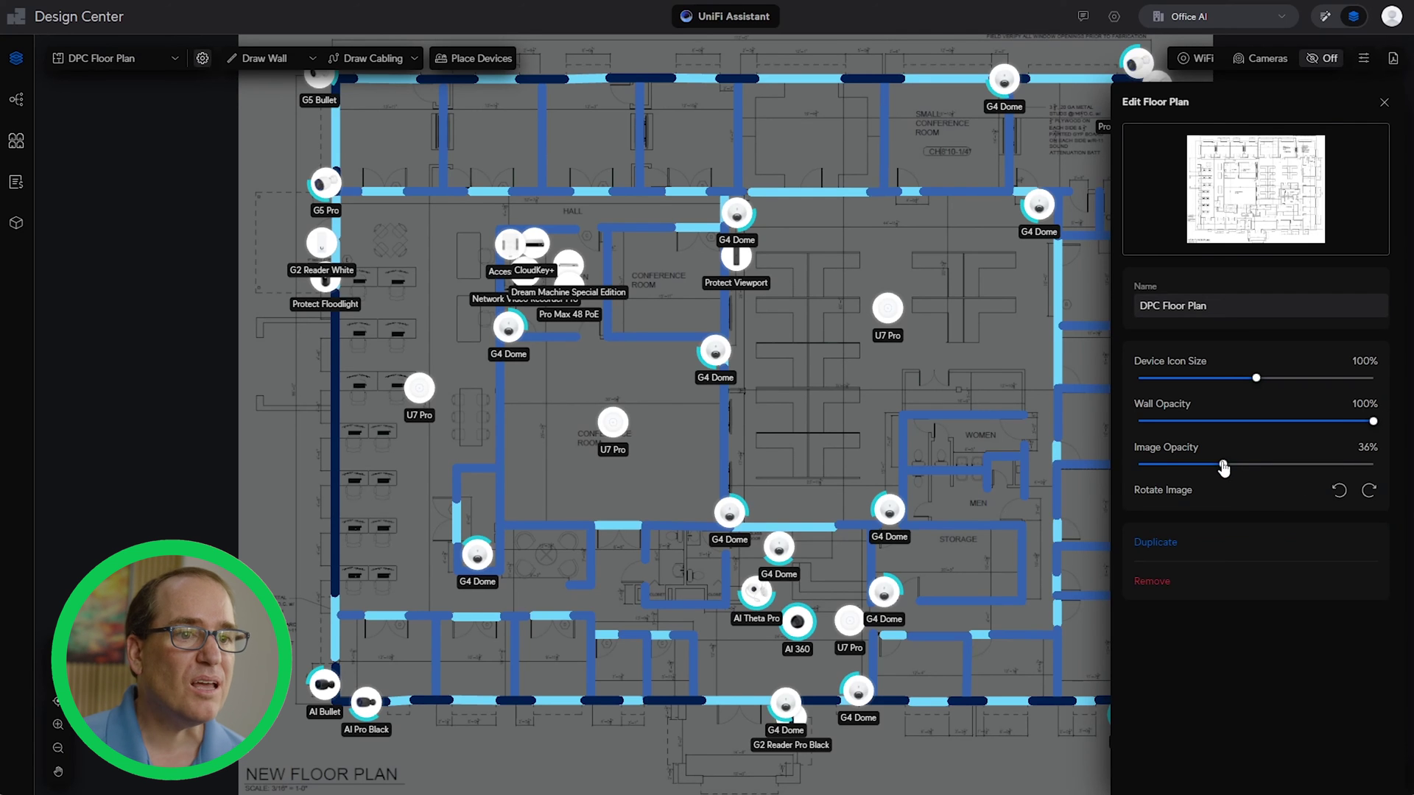
pyautogui.moveTo(1224, 464)
pyautogui.mouseDown()
pyautogui.moveTo(1204, 467)
pyautogui.moveTo(1250, 467)
pyautogui.mouseUp()
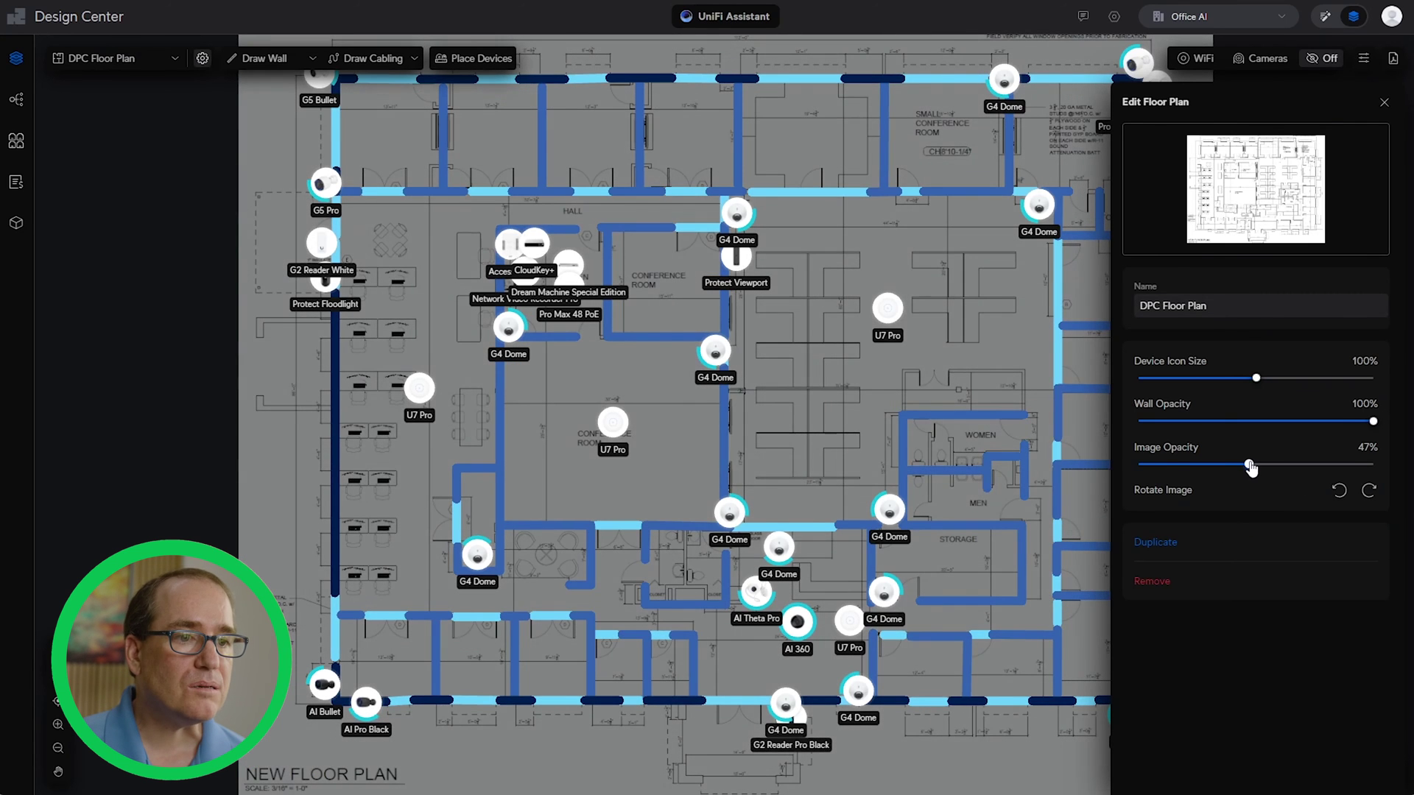
pyautogui.click(1385, 103)
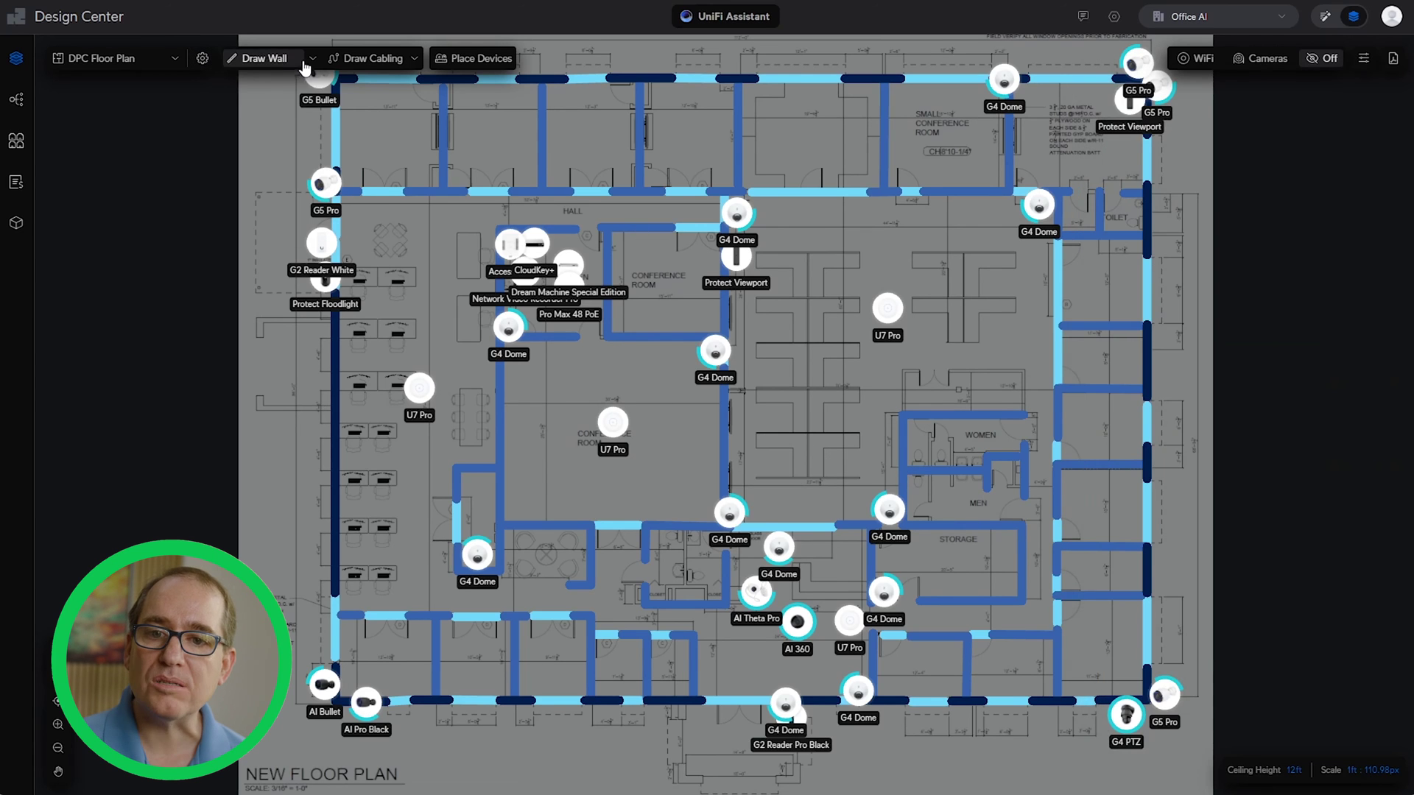
pyautogui.click(261, 58)
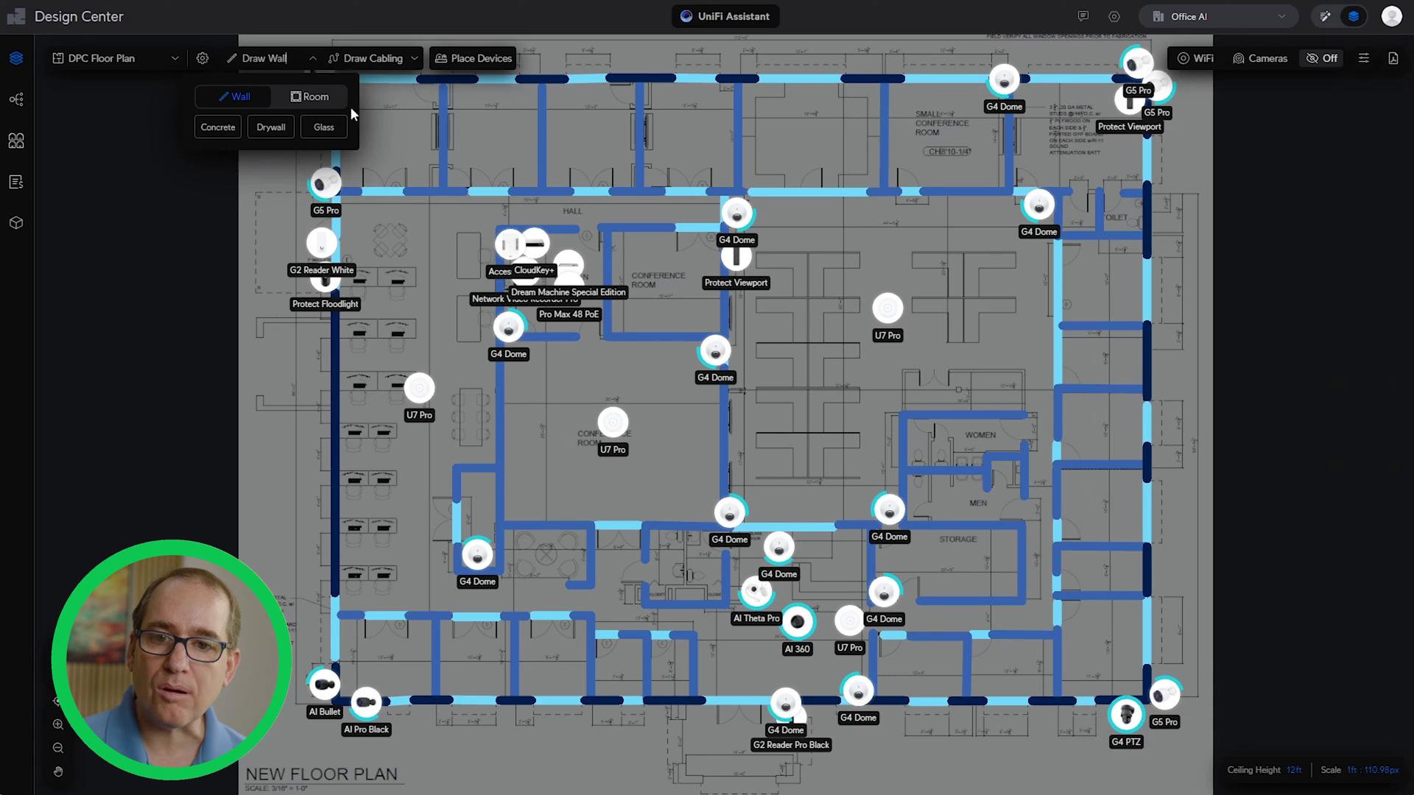
pyautogui.click(90, 502)
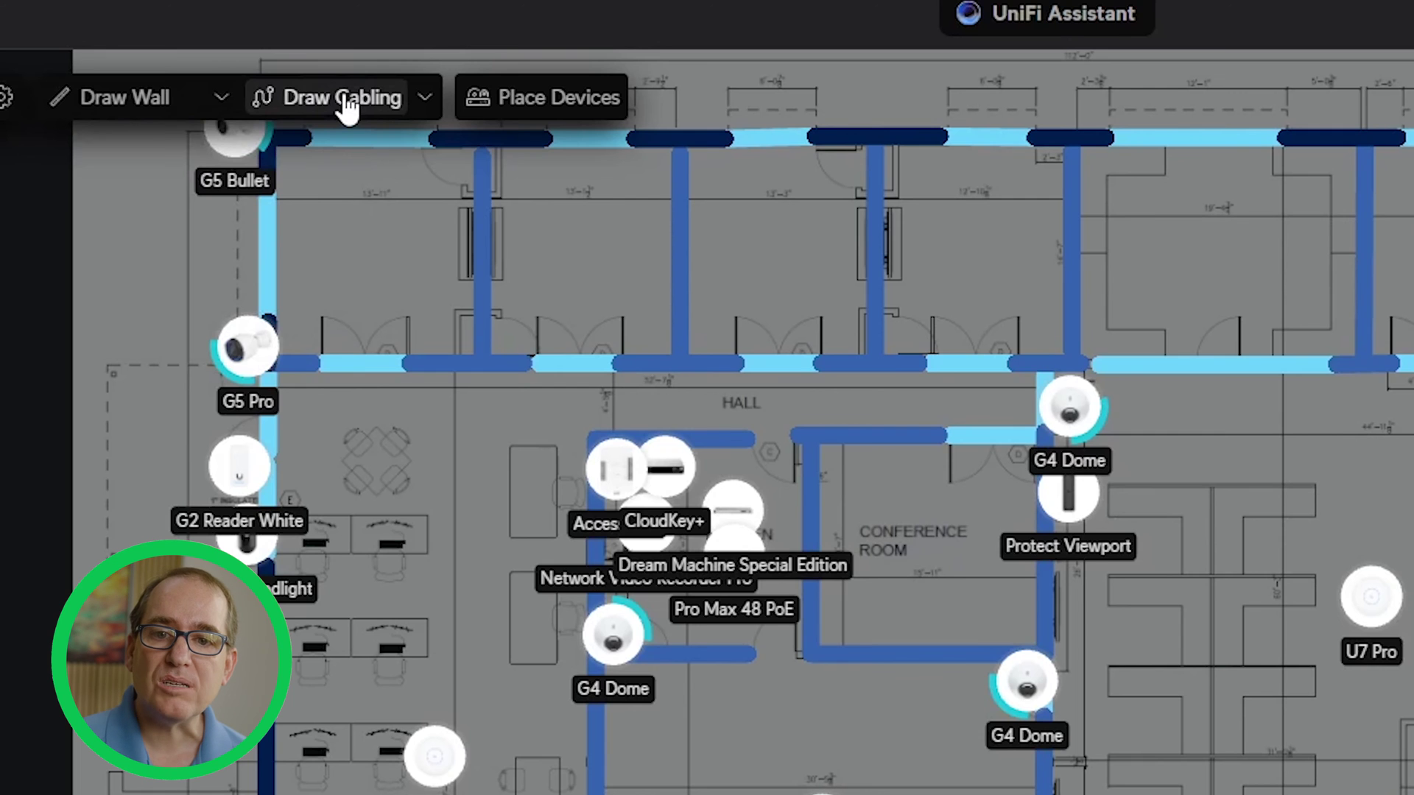
pyautogui.click(347, 103)
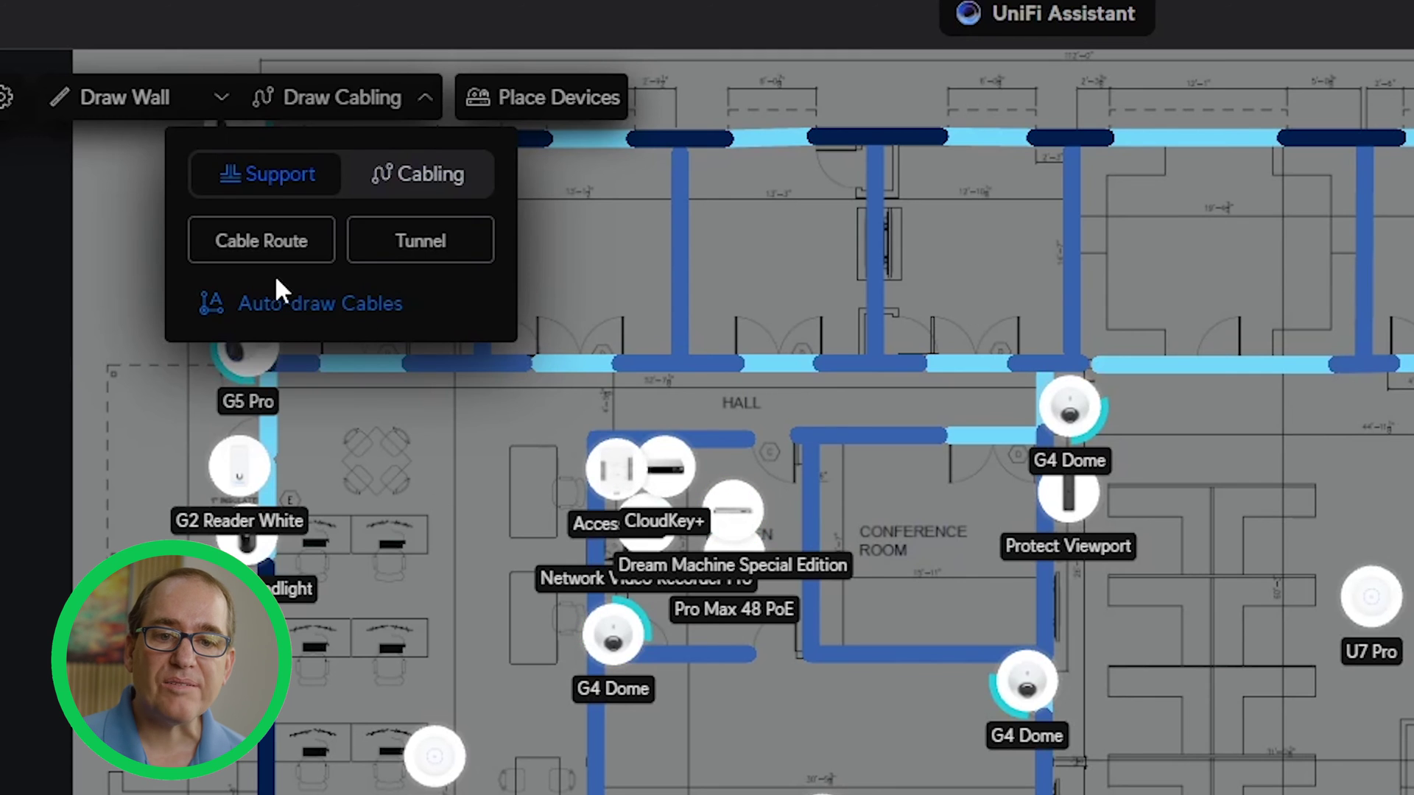
pyautogui.click(262, 243)
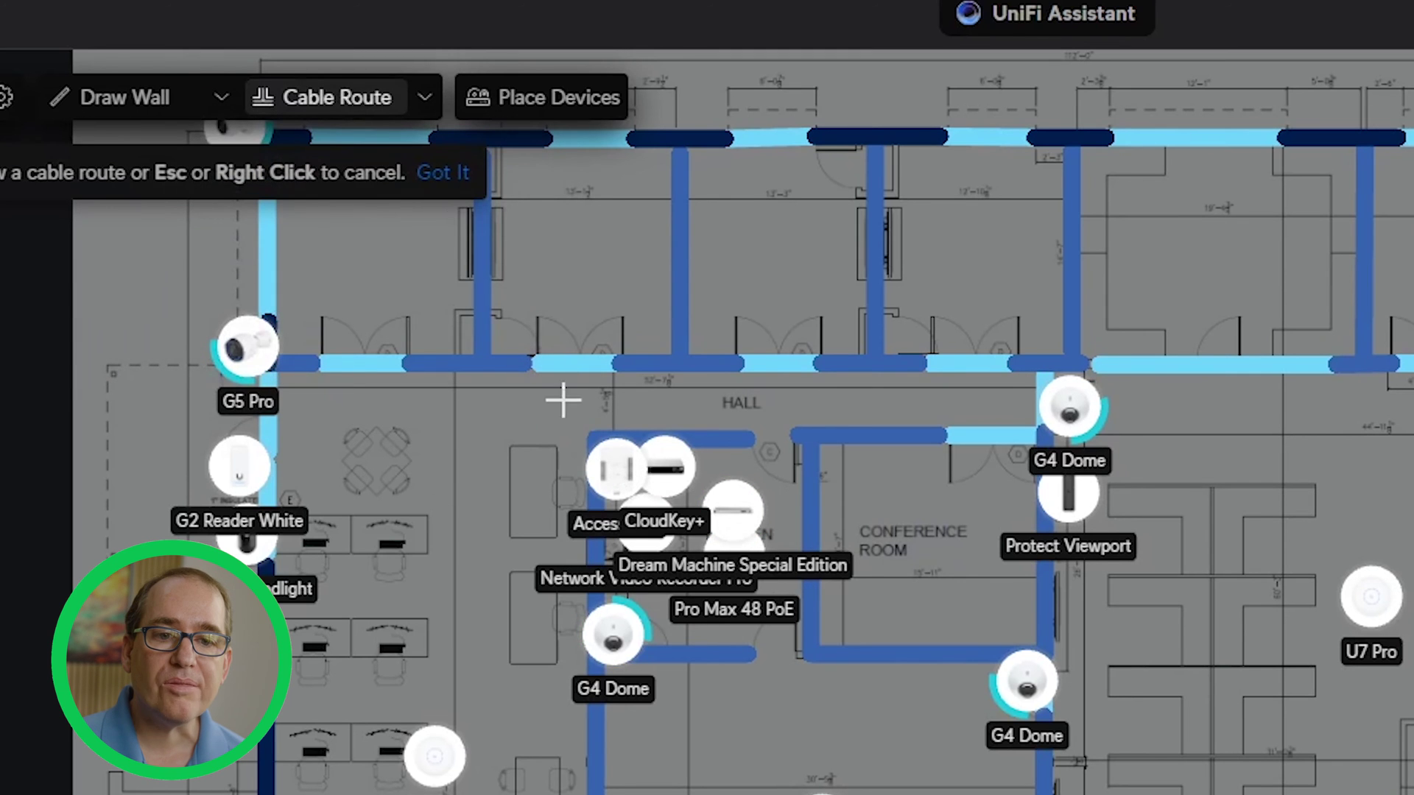
pyautogui.click(670, 467)
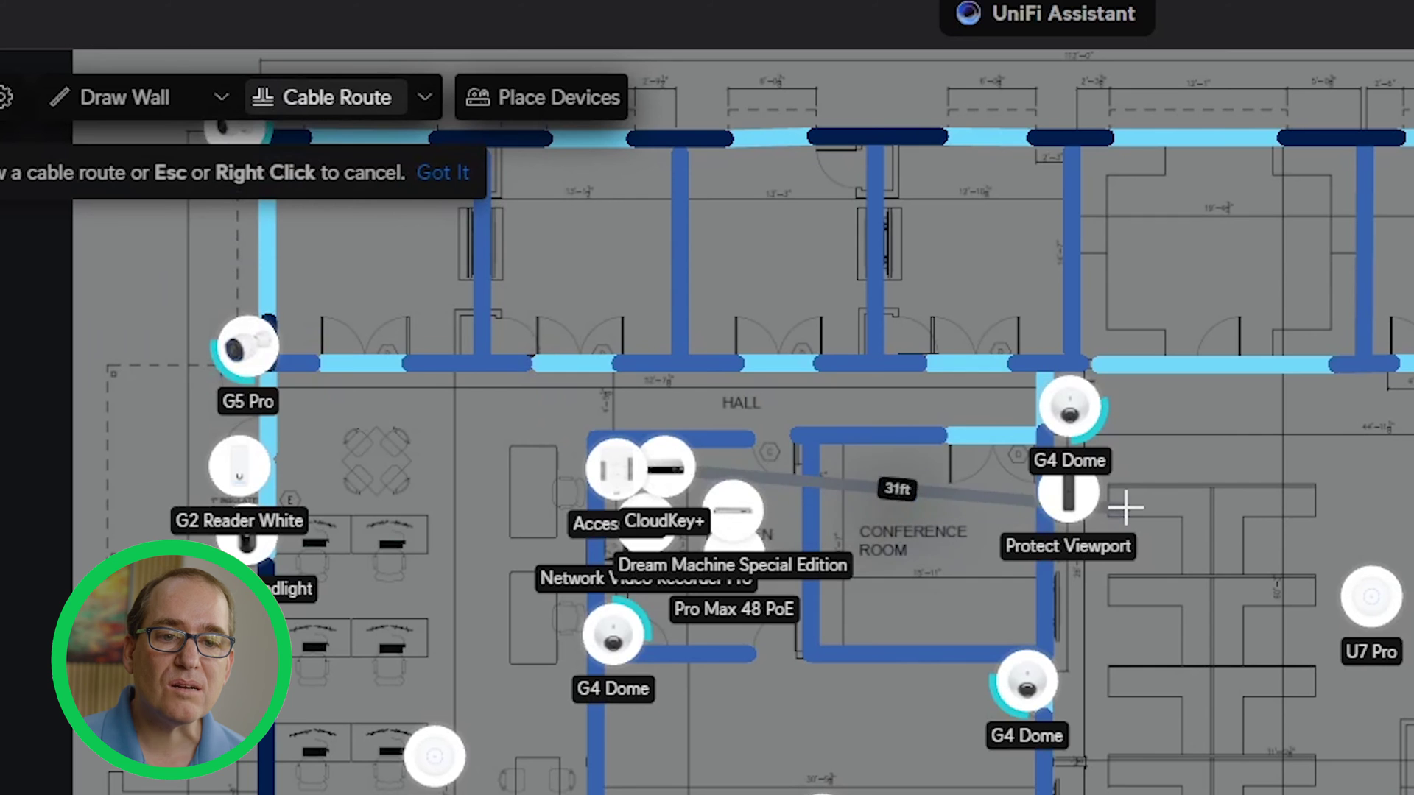
pyautogui.click(1060, 407)
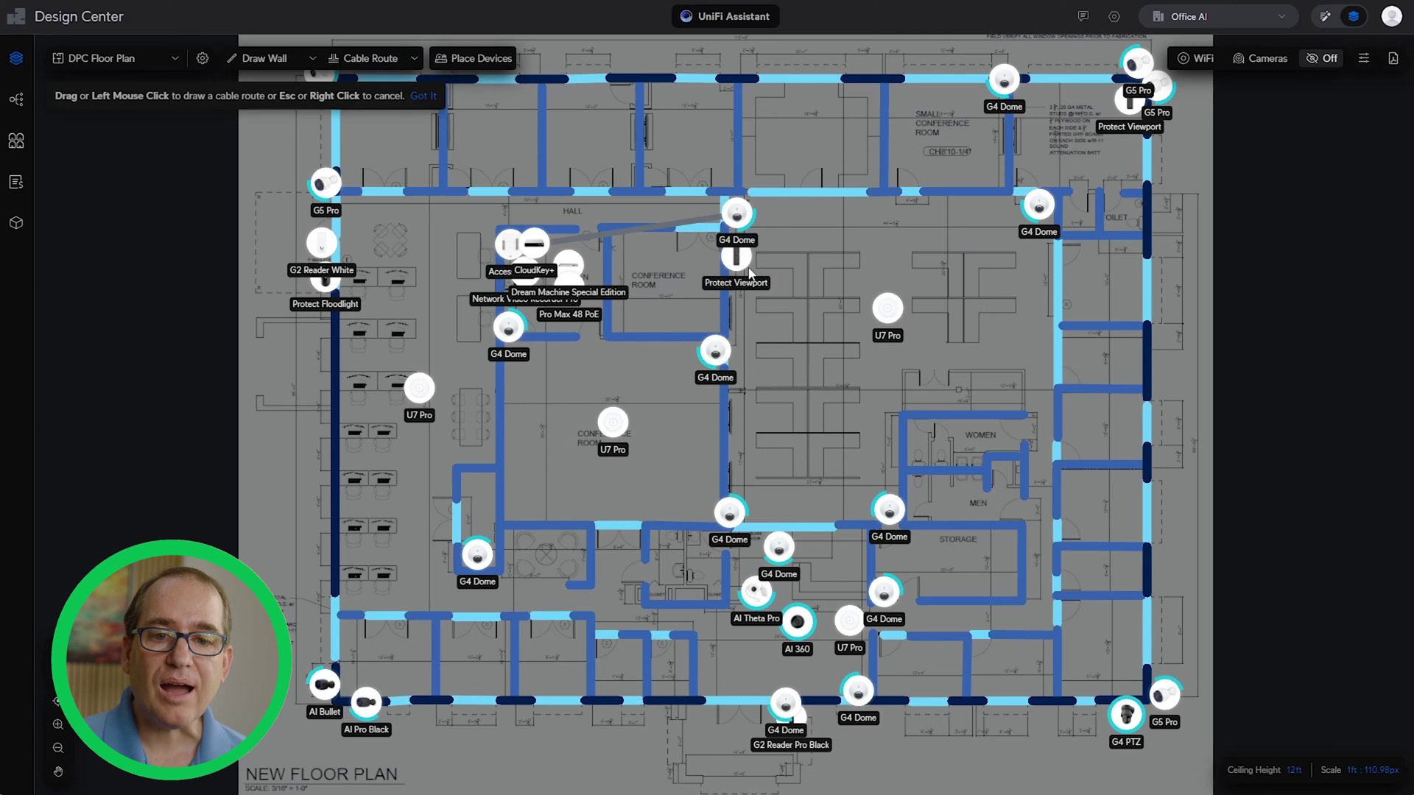
pyautogui.press('Escape')
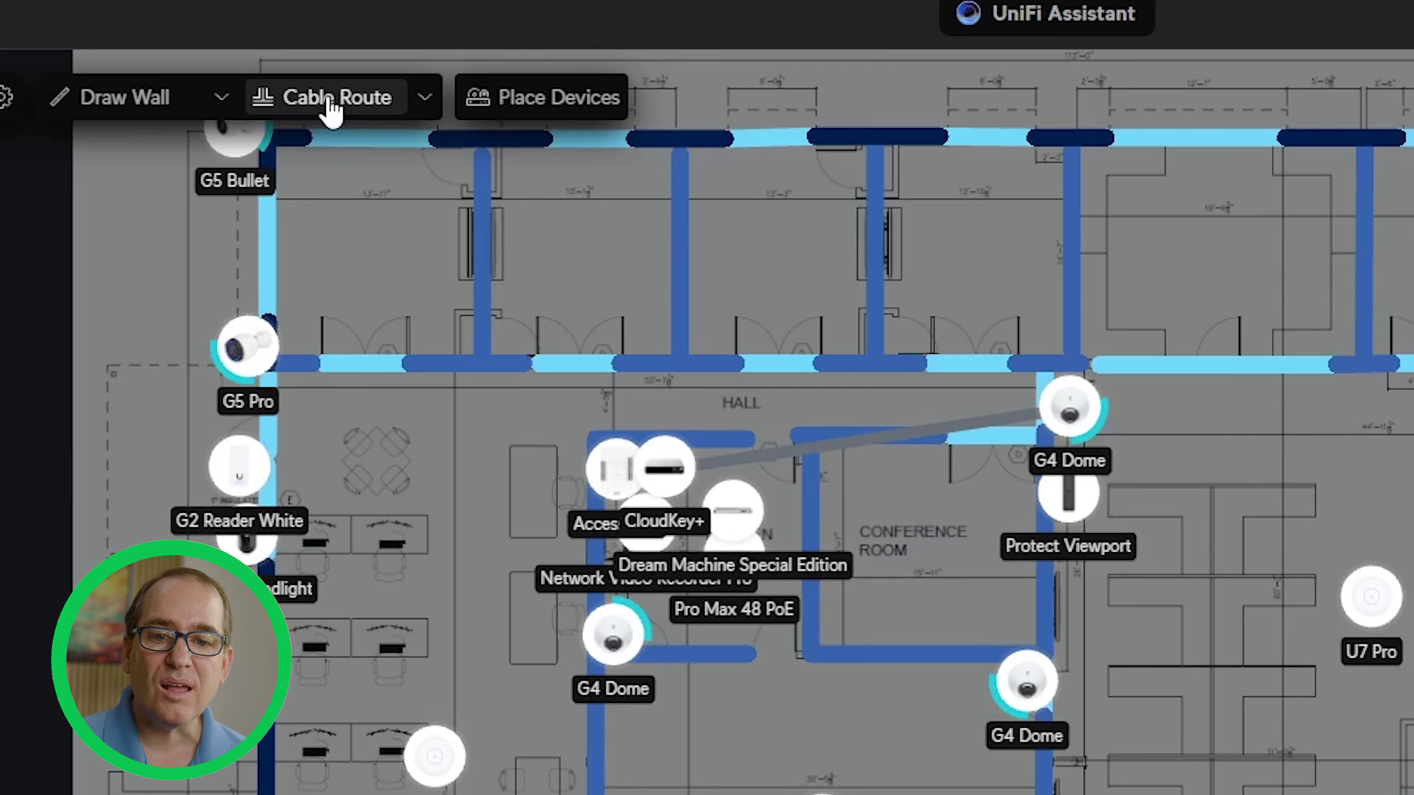
pyautogui.click(332, 103)
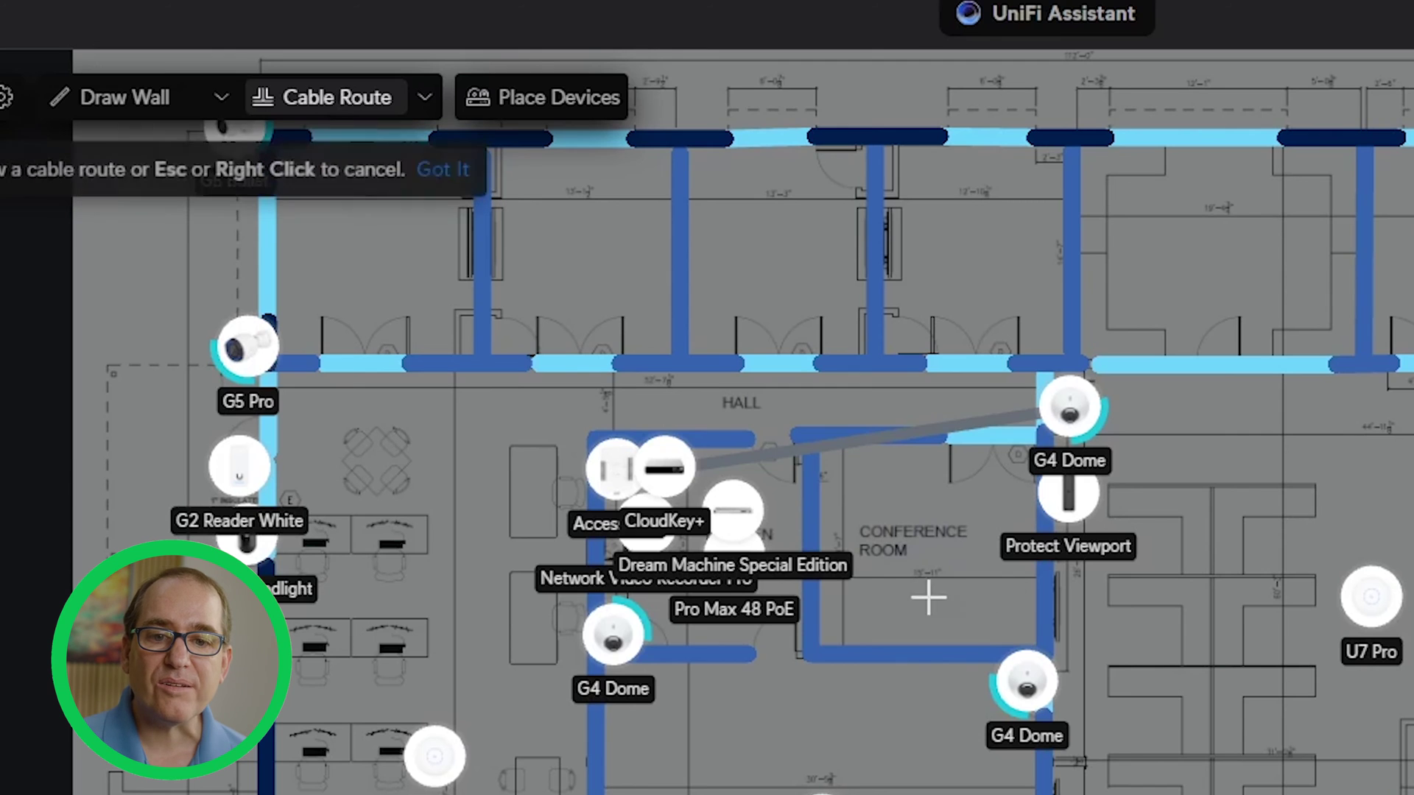
pyautogui.click(664, 467)
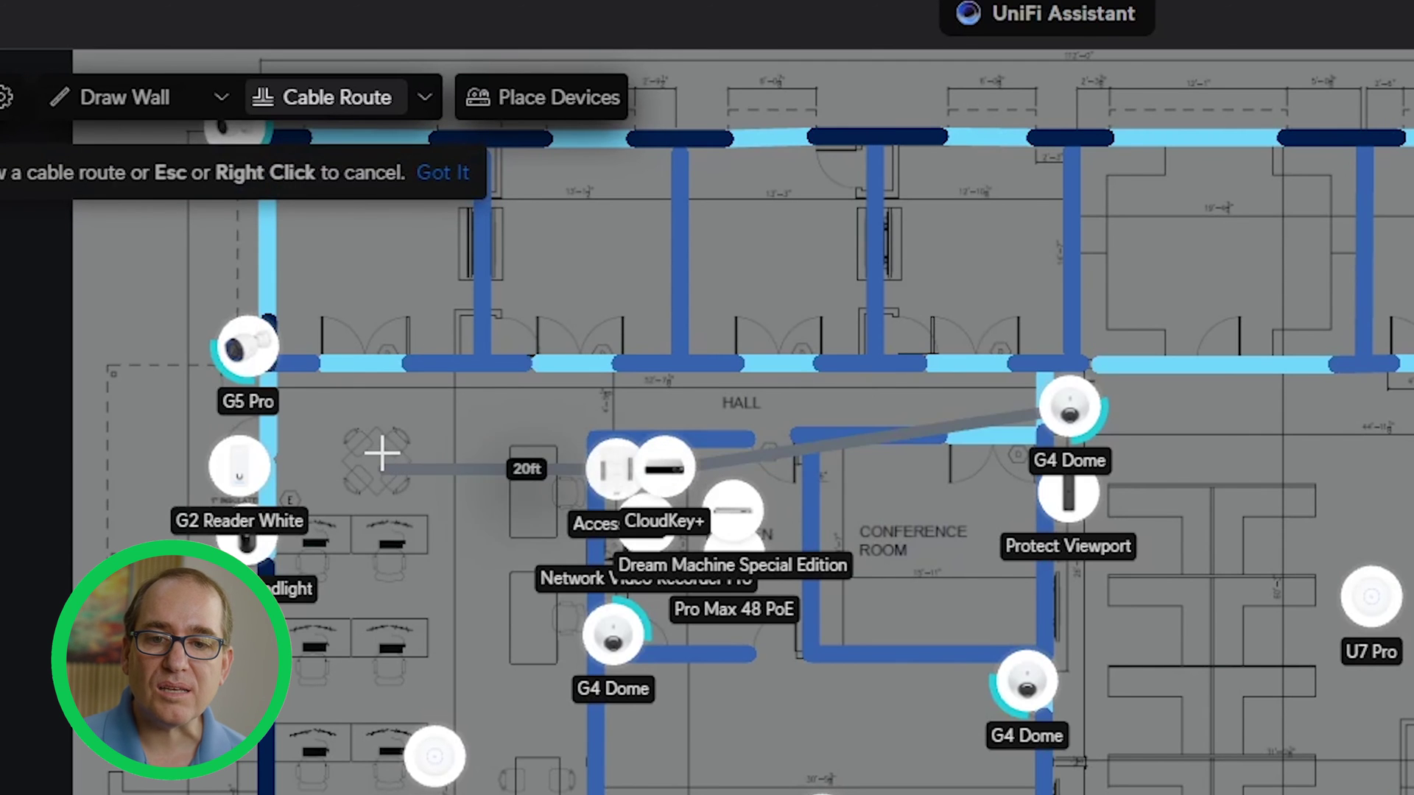
pyautogui.click(423, 493)
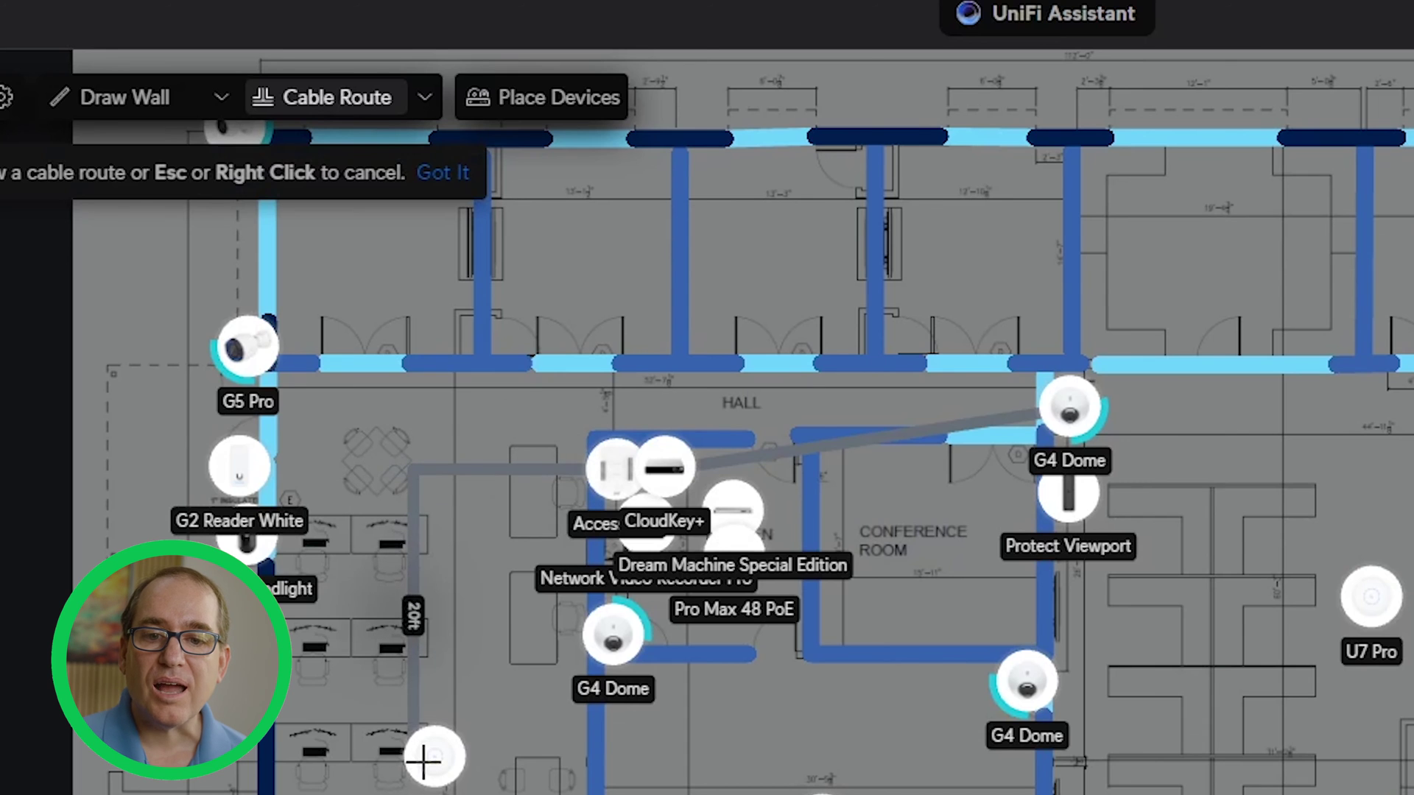
pyautogui.click(421, 761)
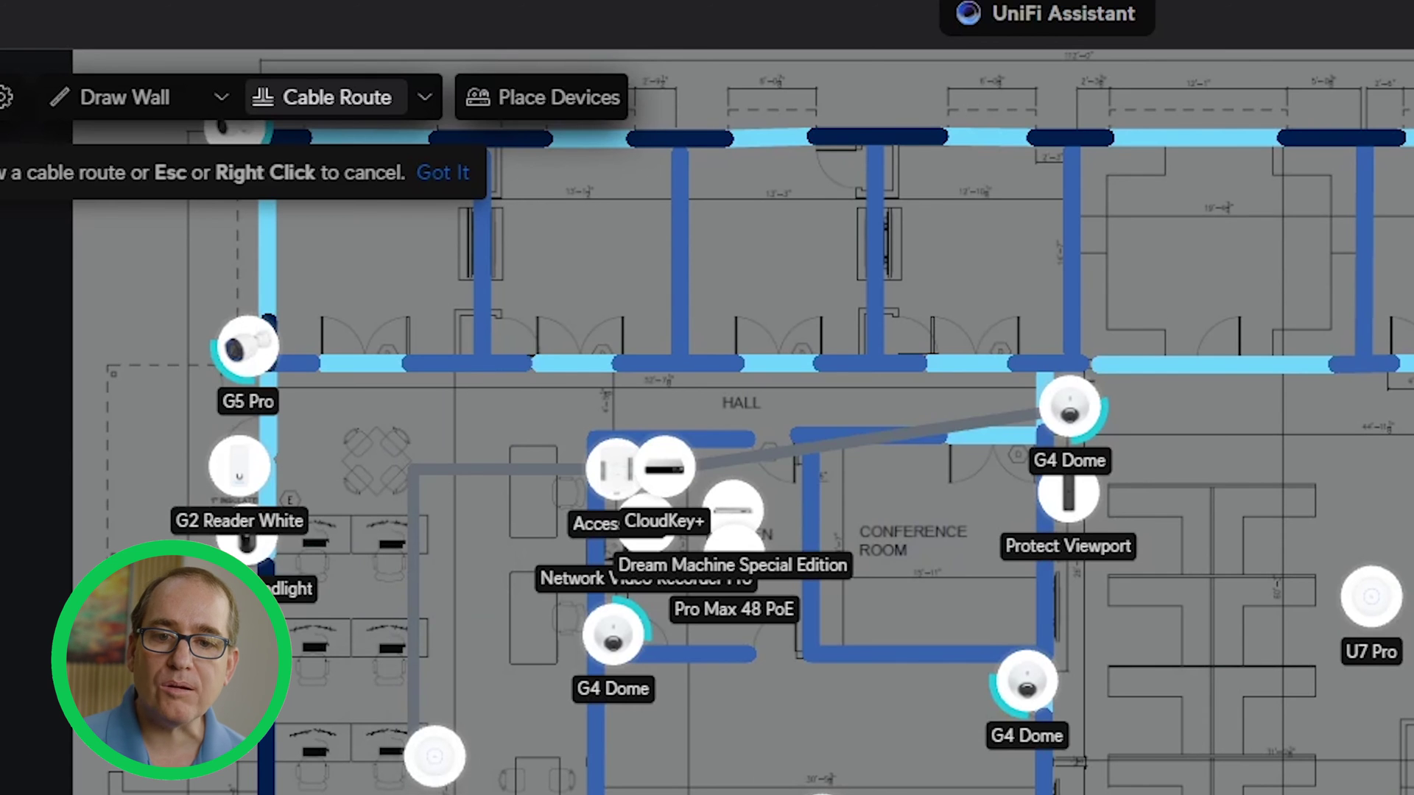
pyautogui.press('Escape')
pyautogui.click(412, 587)
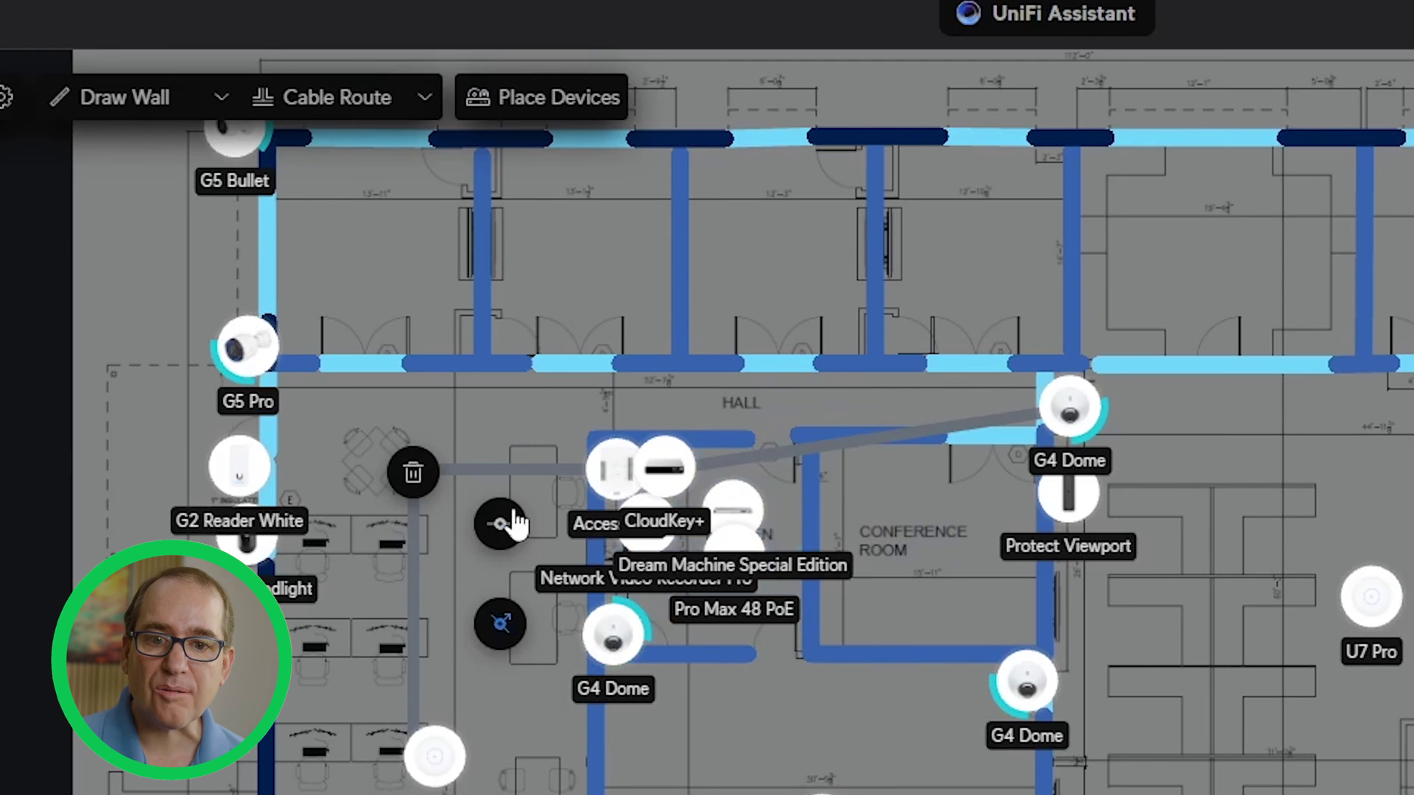
pyautogui.click(411, 473)
pyautogui.click(514, 471)
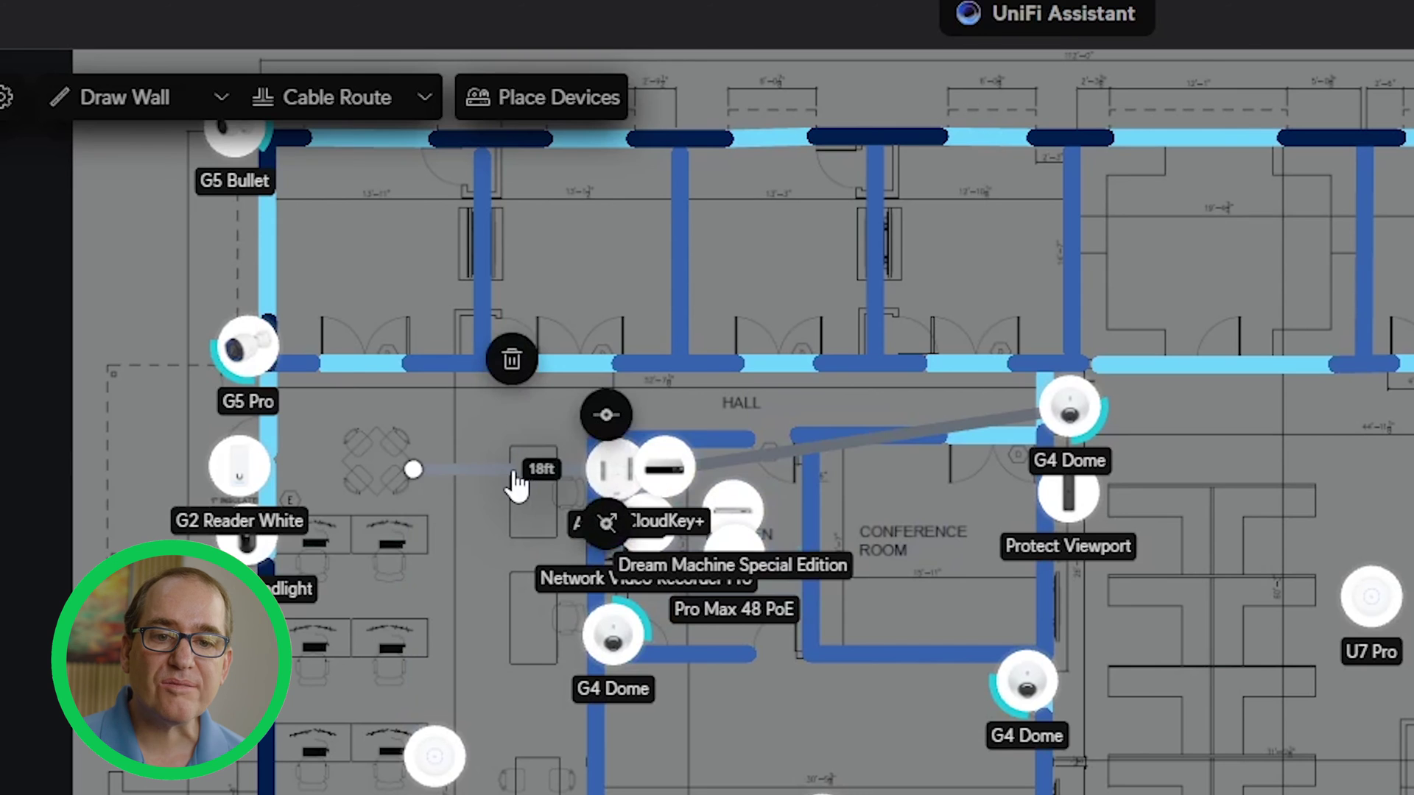
pyautogui.click(512, 372)
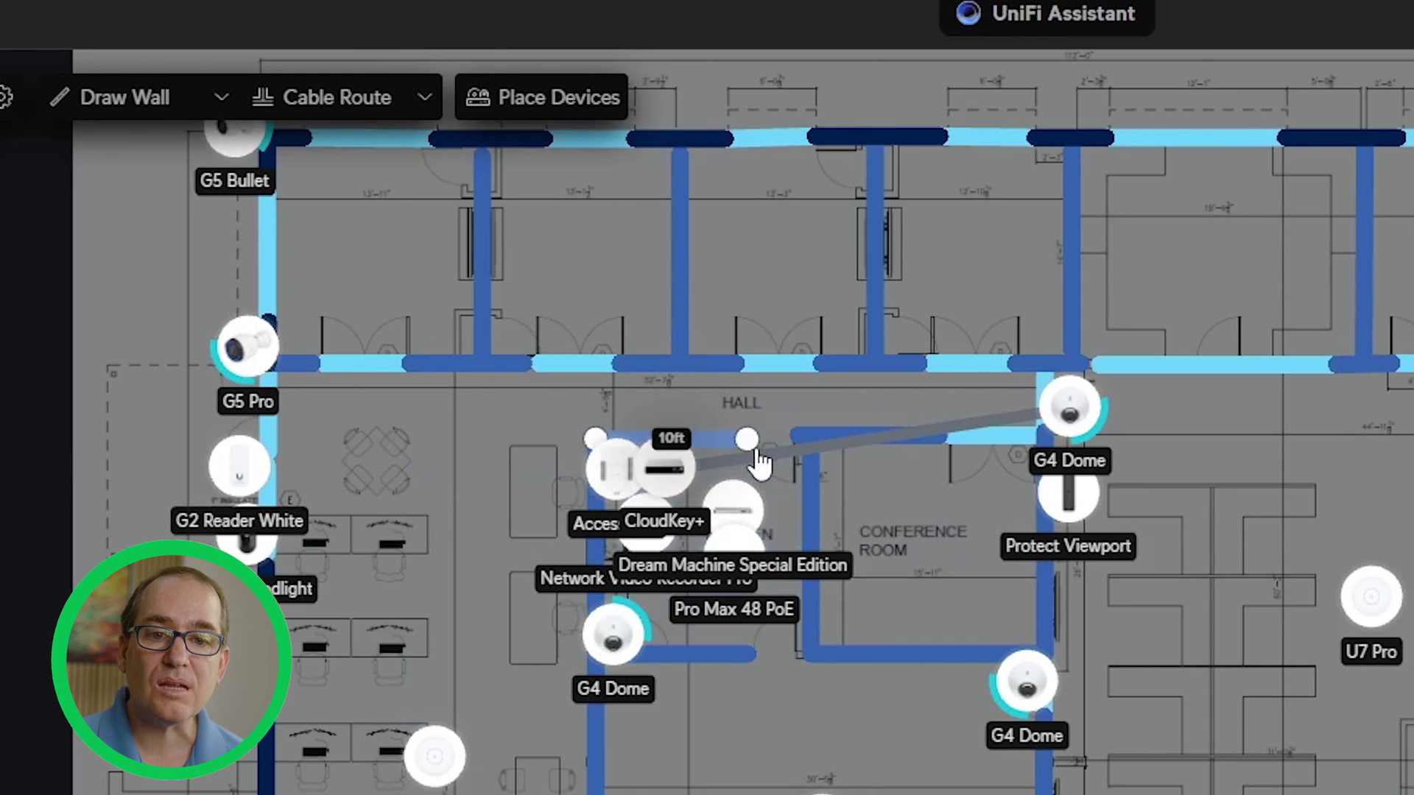
pyautogui.click(778, 467)
pyautogui.click(773, 349)
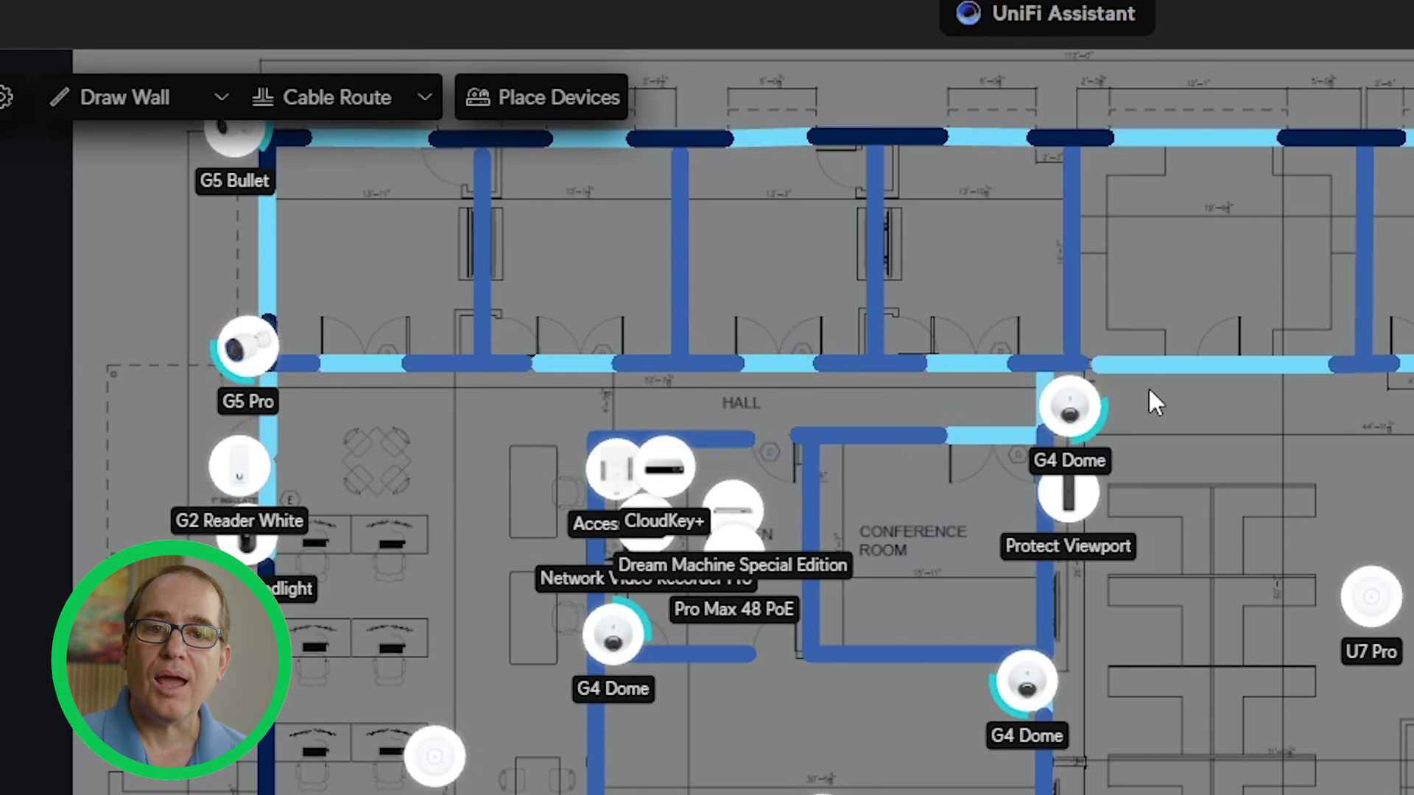
pyautogui.click(533, 109)
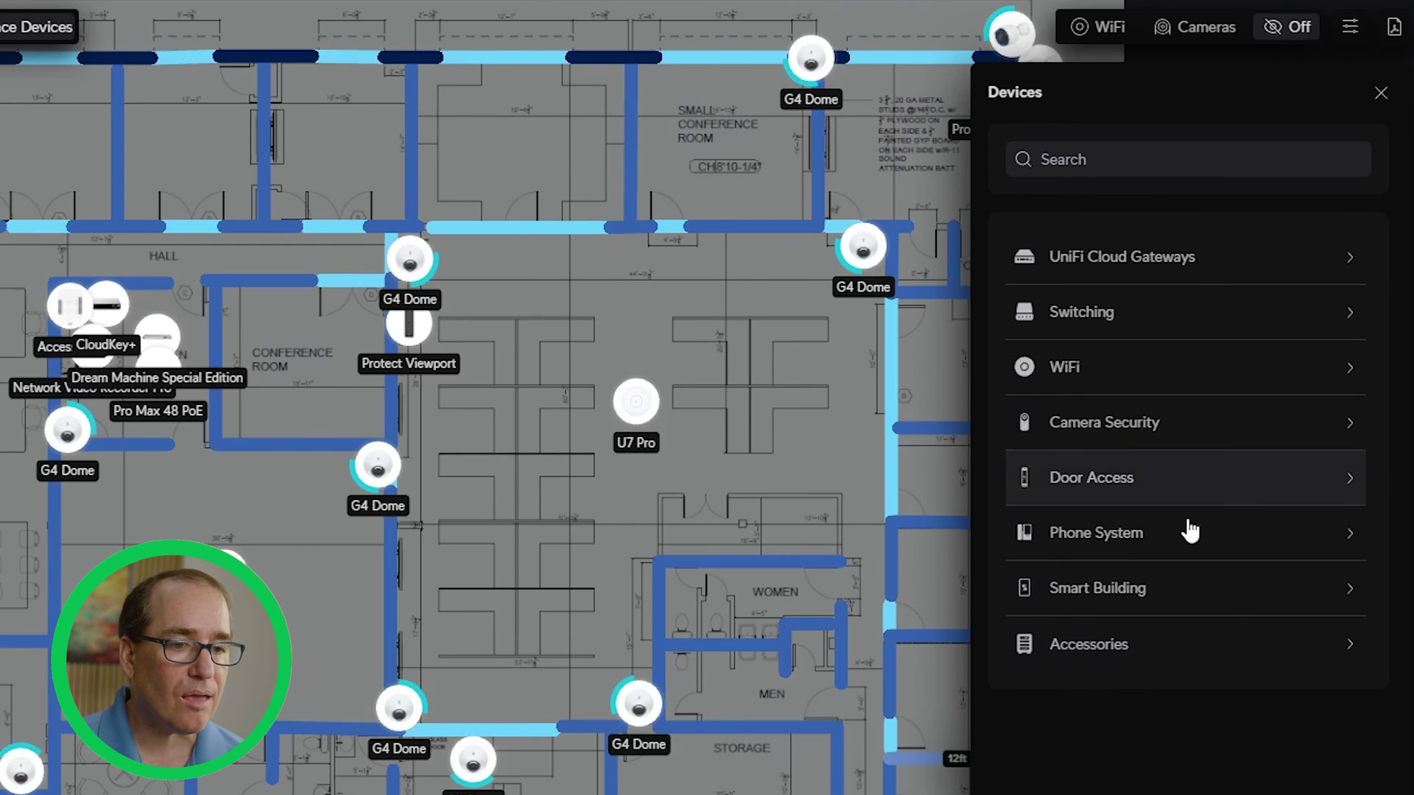
pyautogui.click(1121, 428)
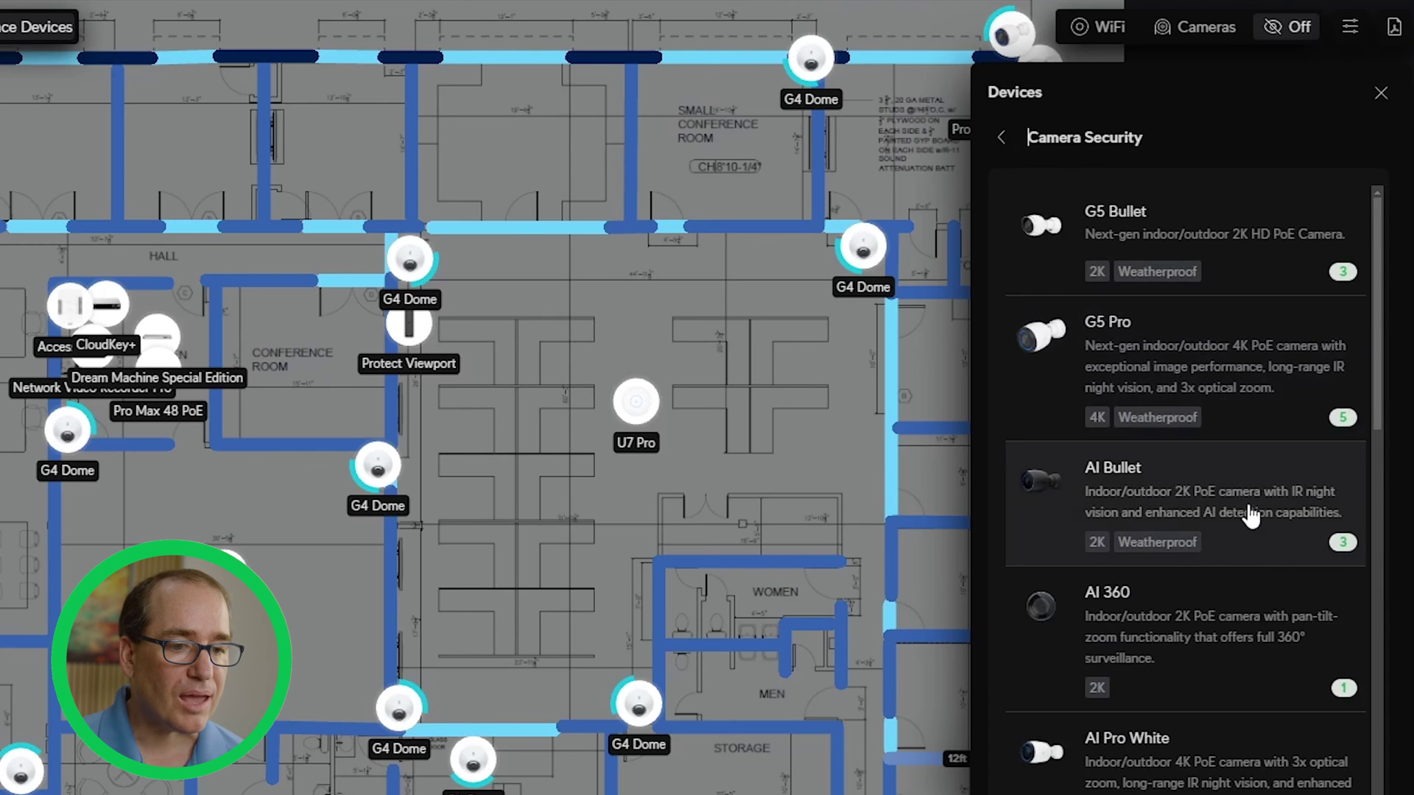
pyautogui.scroll(-2, 1175, 648)
pyautogui.scroll(-10, 1114, 613)
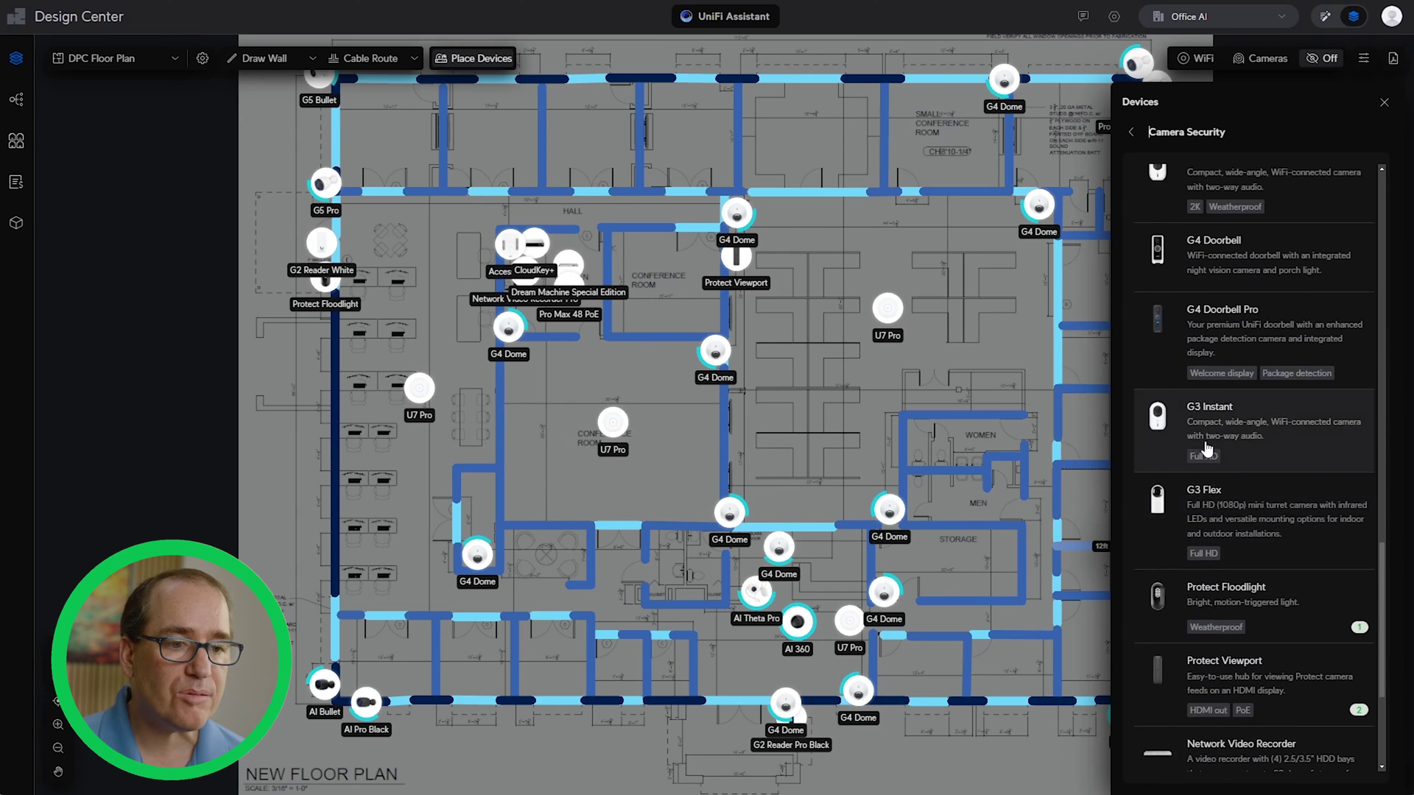
pyautogui.scroll(3, 1208, 441)
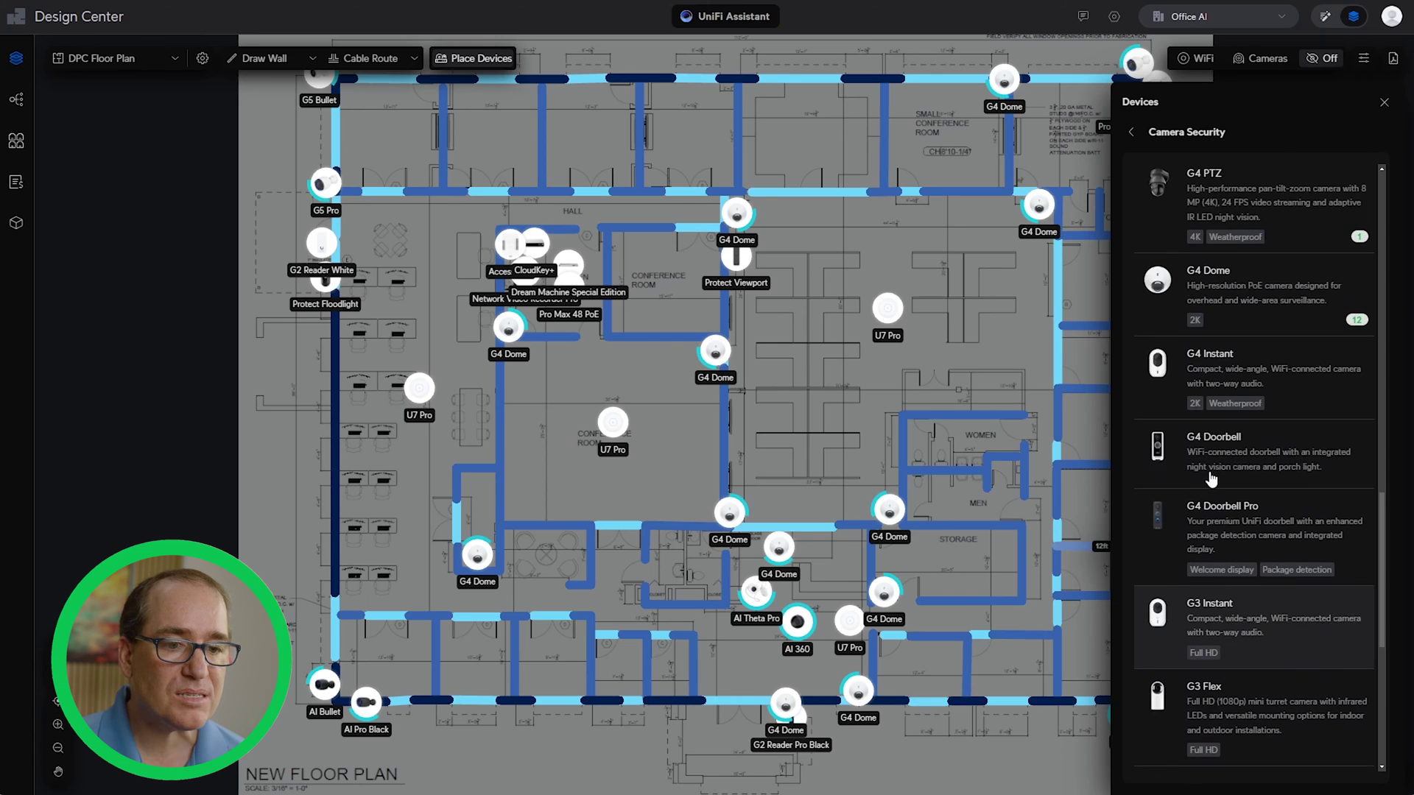
pyautogui.click(1243, 391)
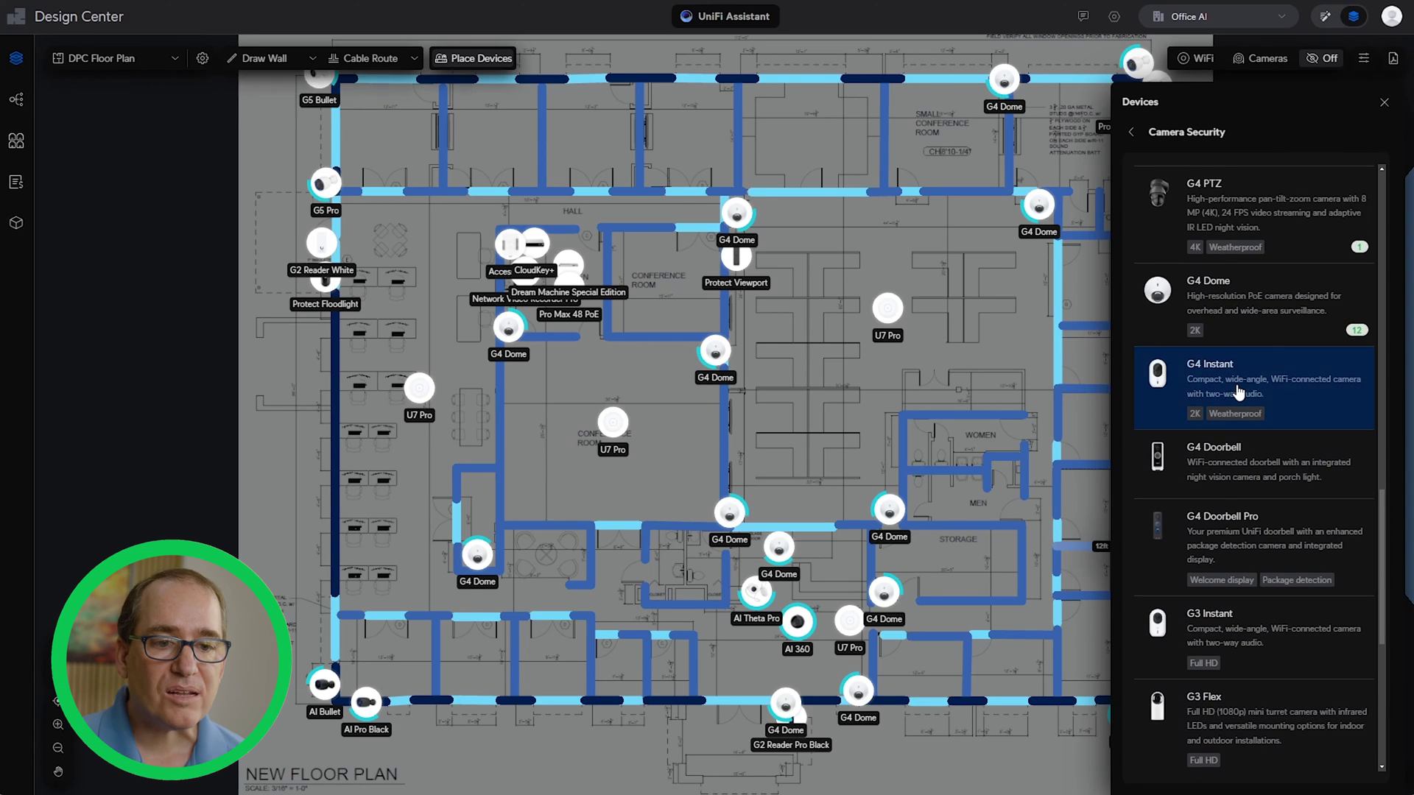
pyautogui.click(854, 389)
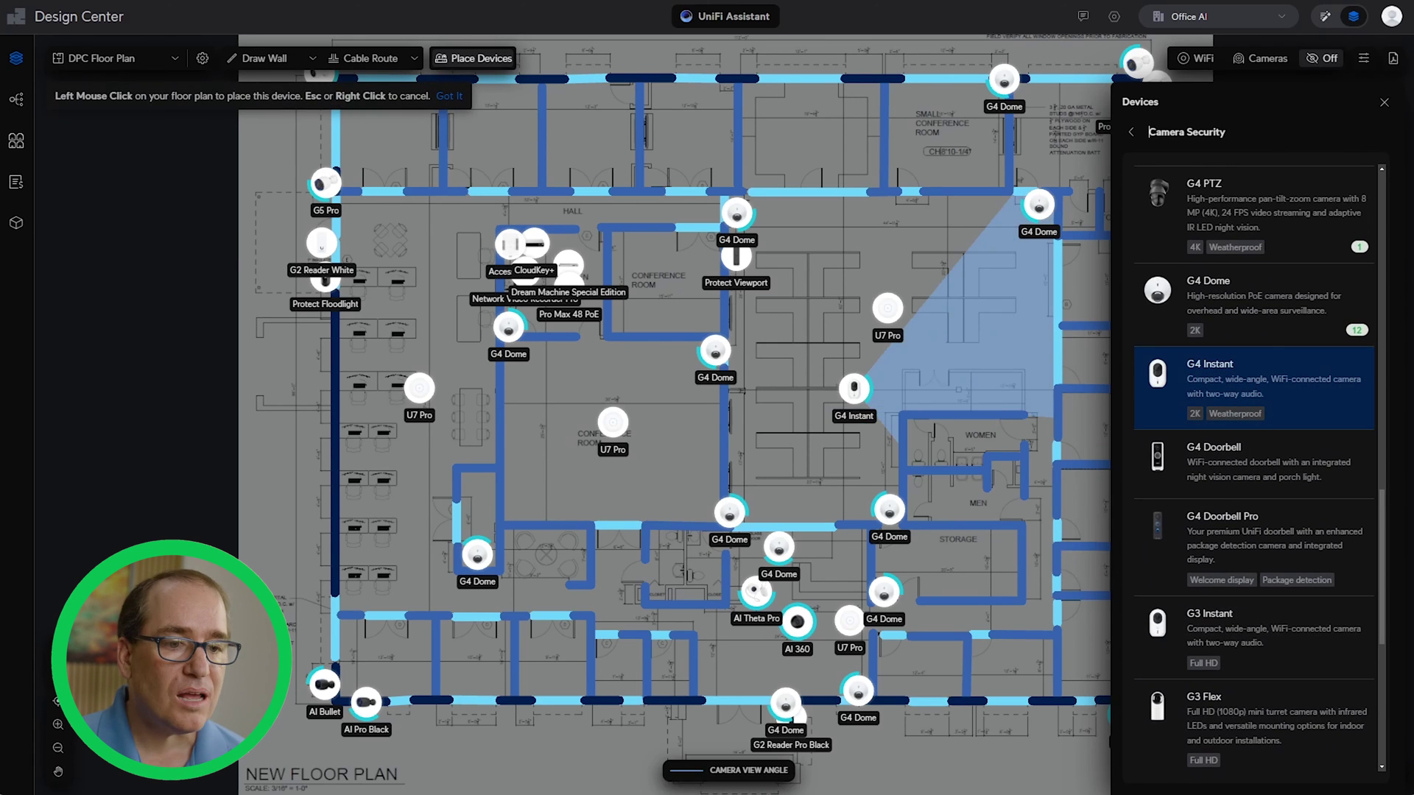
pyautogui.press('Escape')
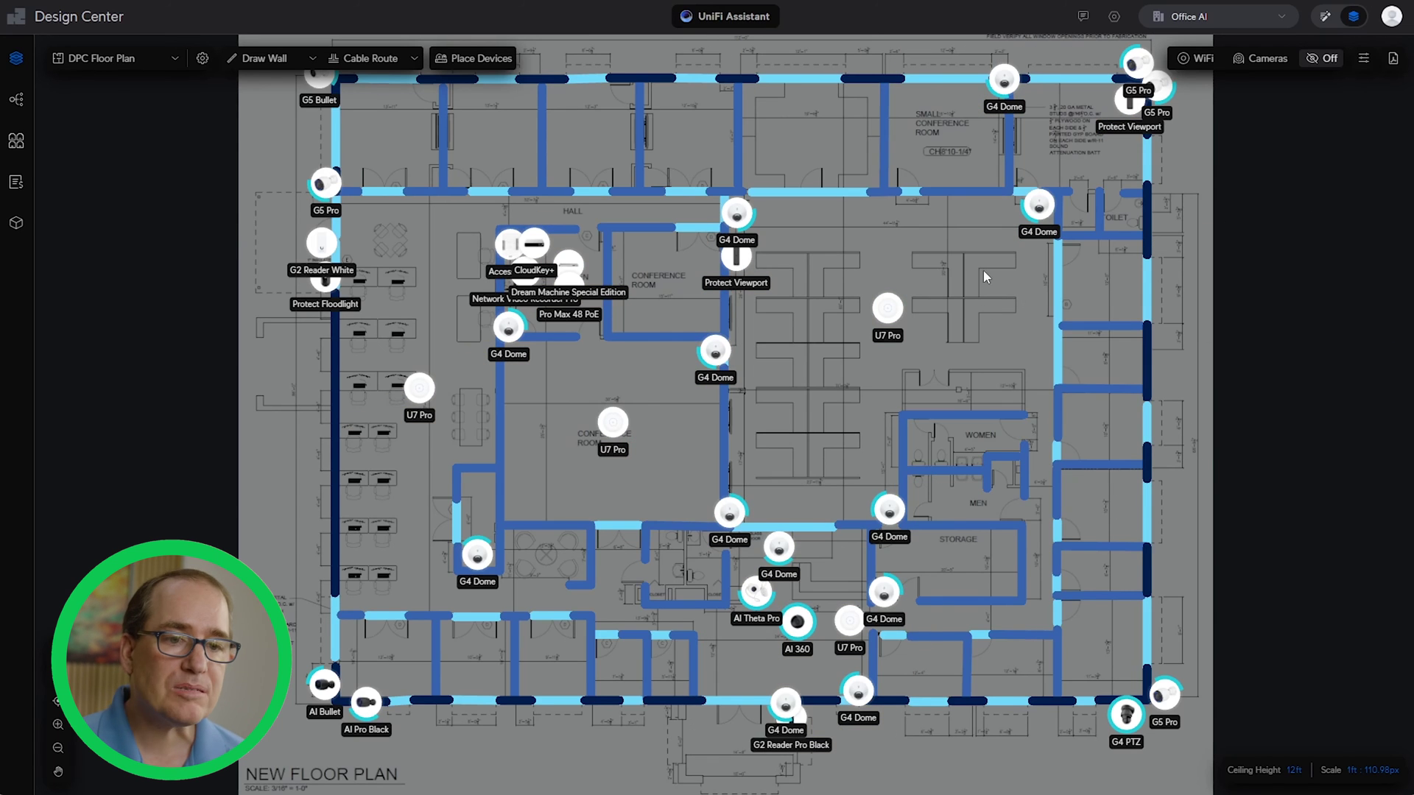
# Duplicate the upper-right G4 Dome with Ctrl+D and place four copies along the top offices
pyautogui.click(1040, 206)
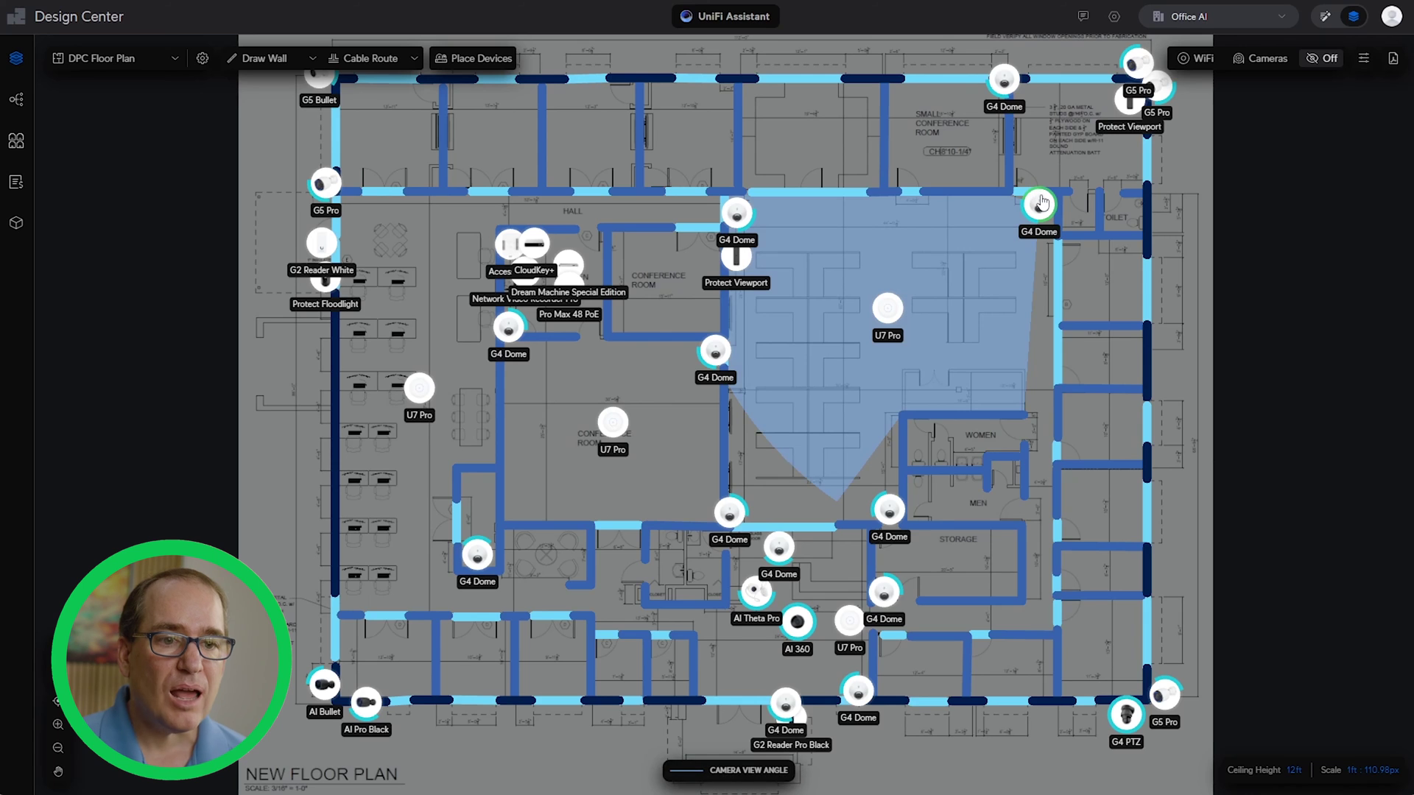
pyautogui.hotkey('ctrl', 'd')
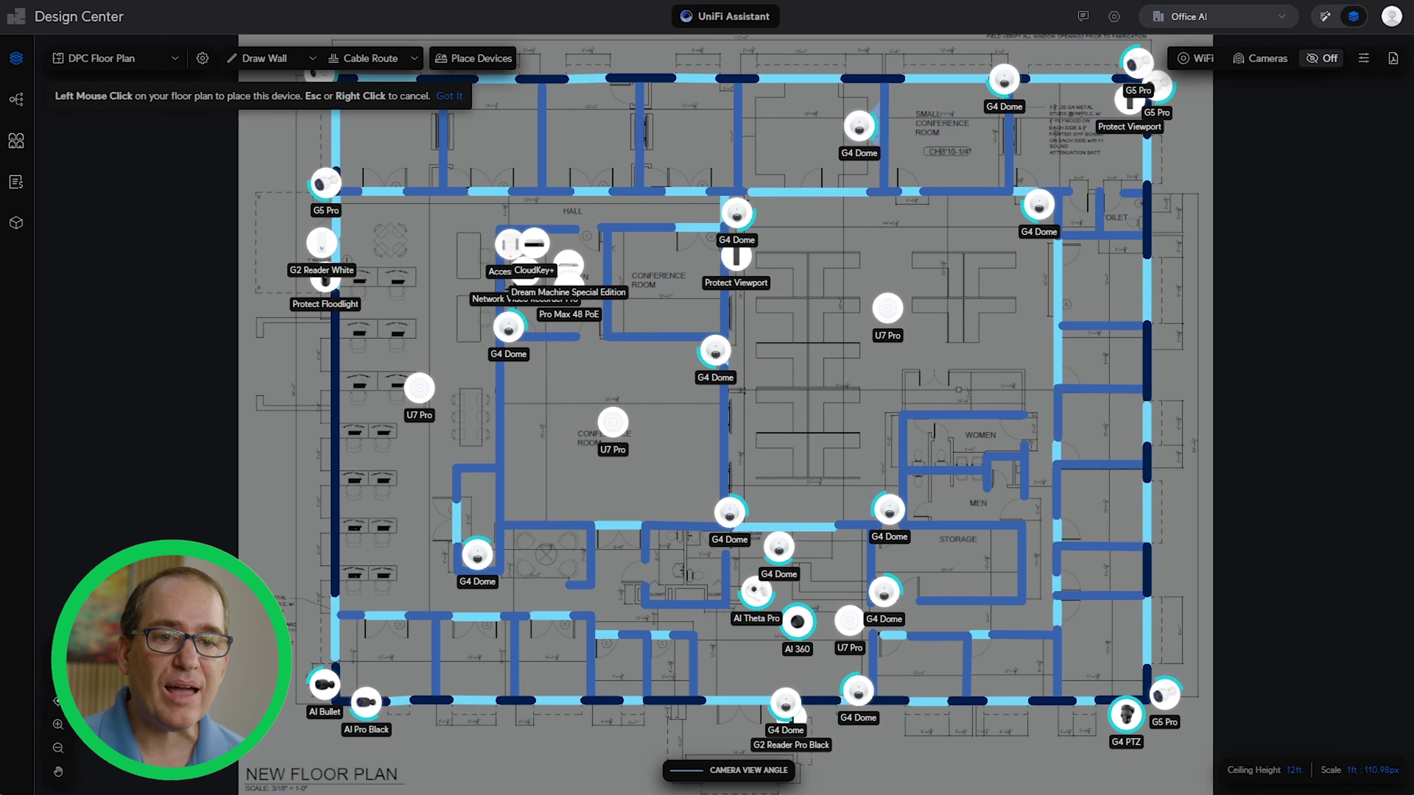
pyautogui.click(860, 126)
pyautogui.hotkey('ctrl', 'd')
pyautogui.click(680, 138)
pyautogui.hotkey('ctrl', 'd')
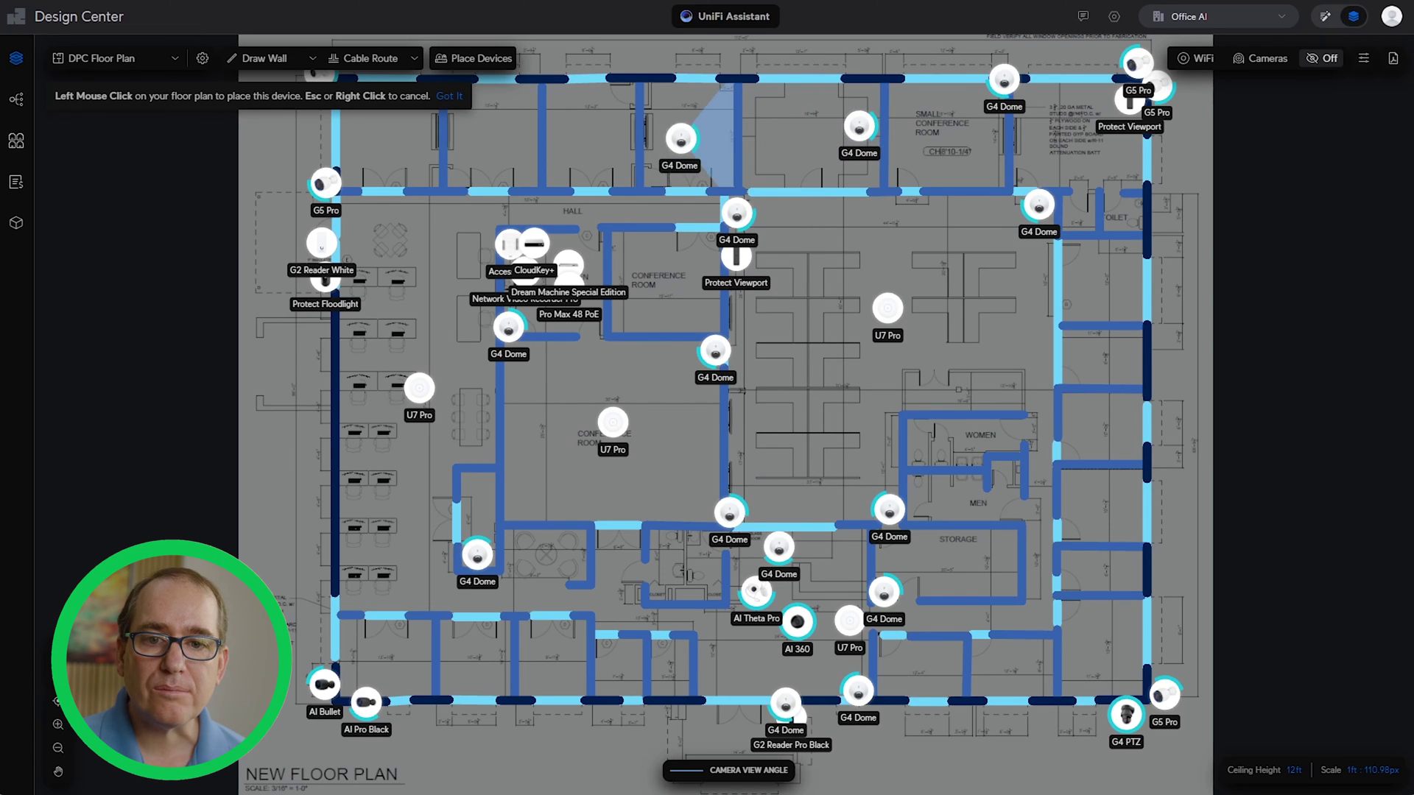
pyautogui.click(588, 138)
pyautogui.hotkey('ctrl', 'd')
pyautogui.click(485, 146)
# Delete the G4 Domes across the top-row offices and the small conference room
pyautogui.click(486, 91)
pyautogui.click(588, 139)
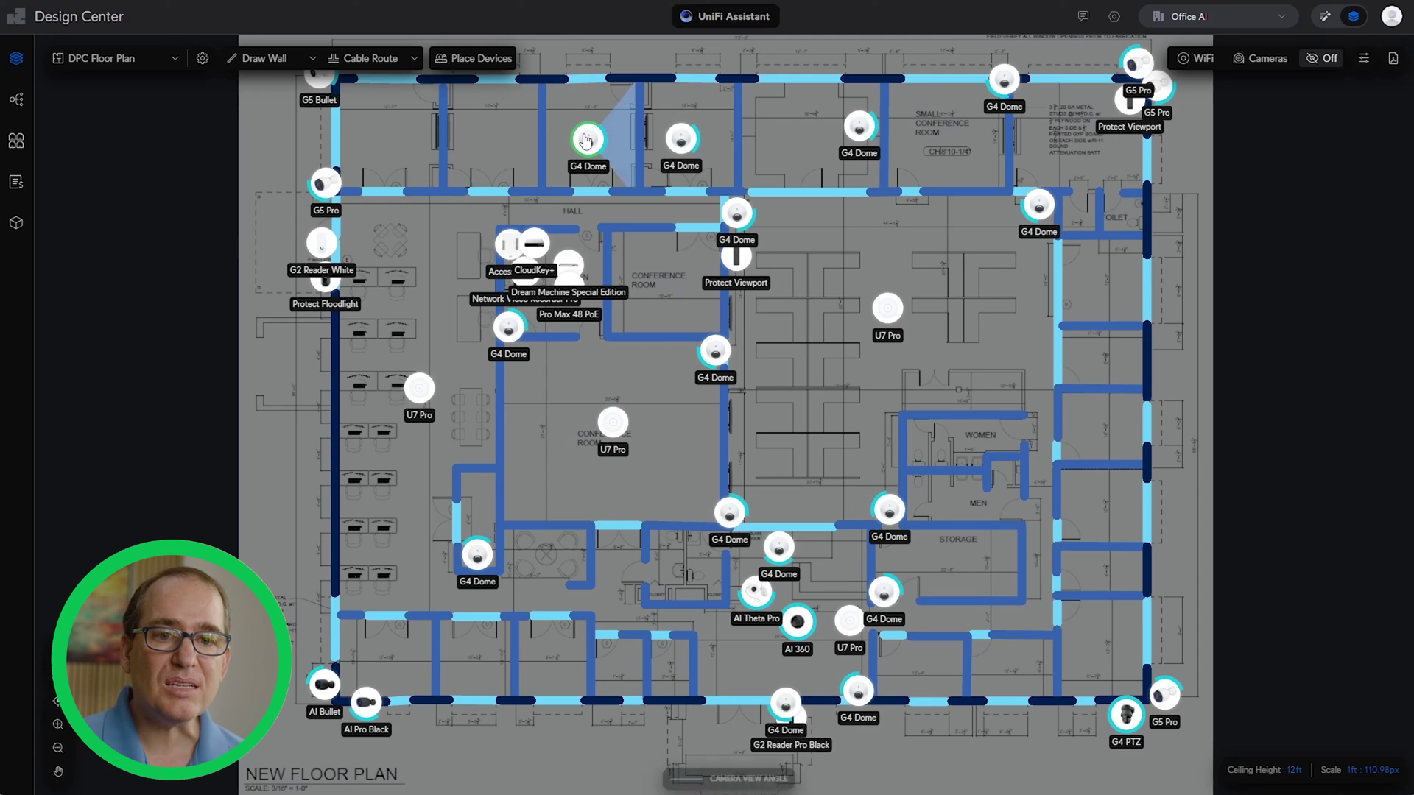
pyautogui.click(589, 86)
pyautogui.click(679, 139)
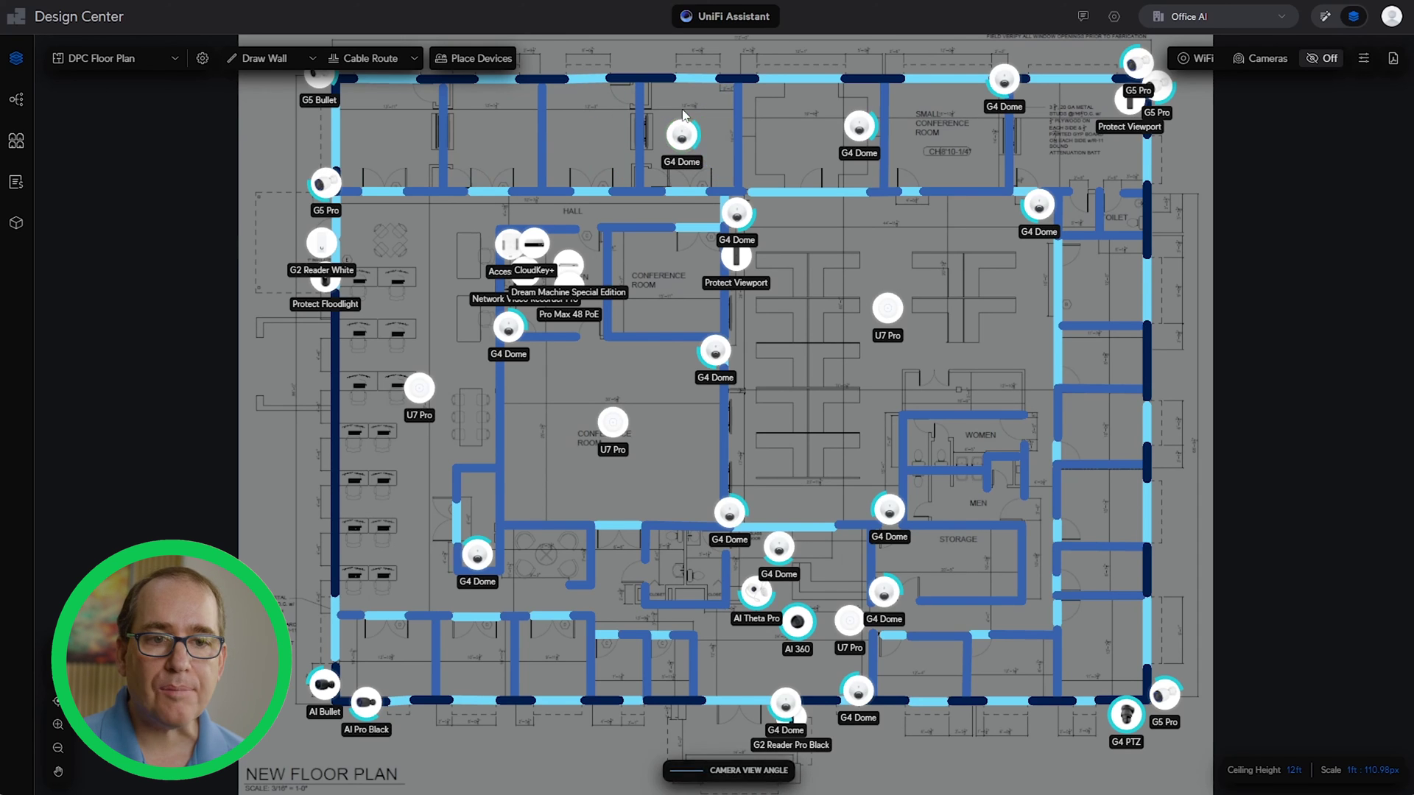
pyautogui.click(680, 87)
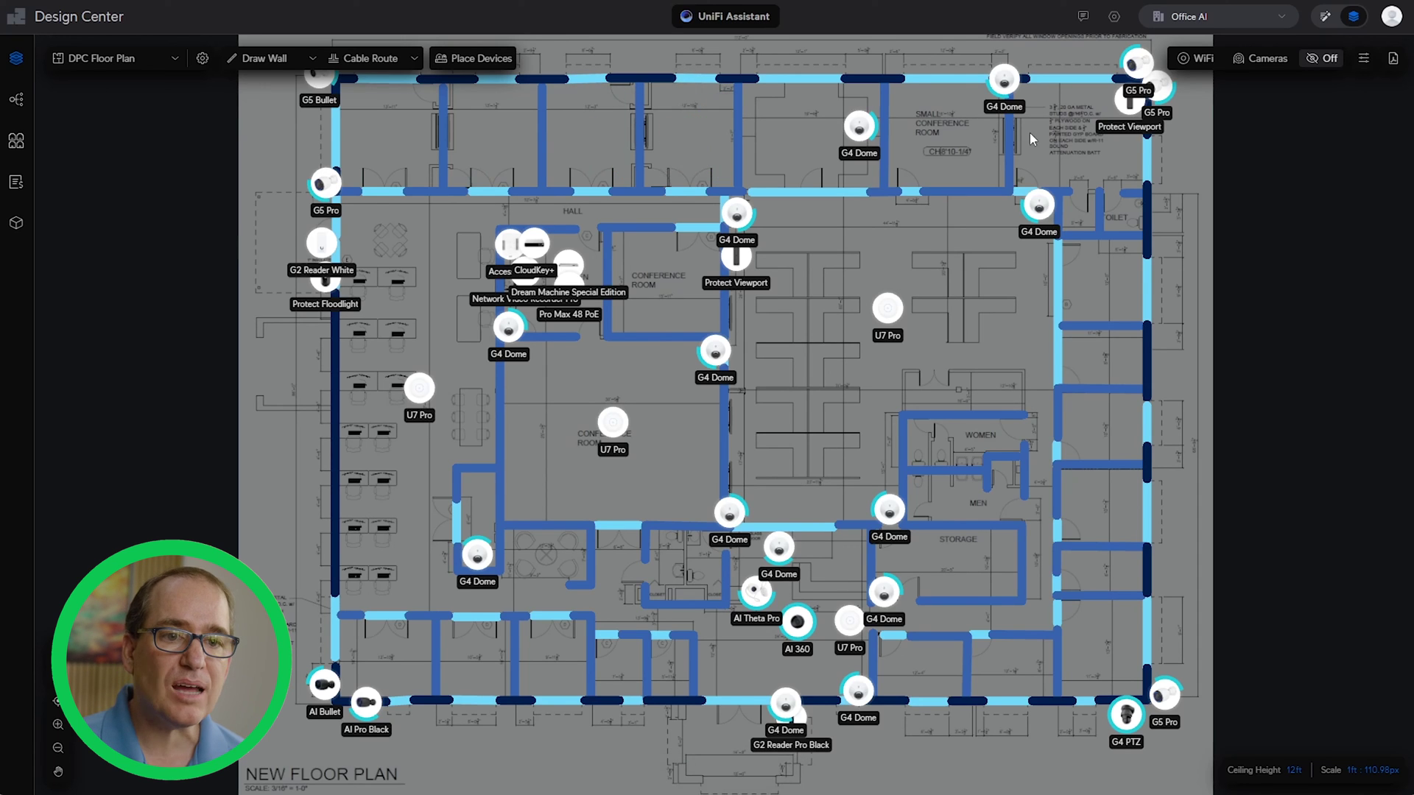
pyautogui.click(854, 131)
pyautogui.click(859, 79)
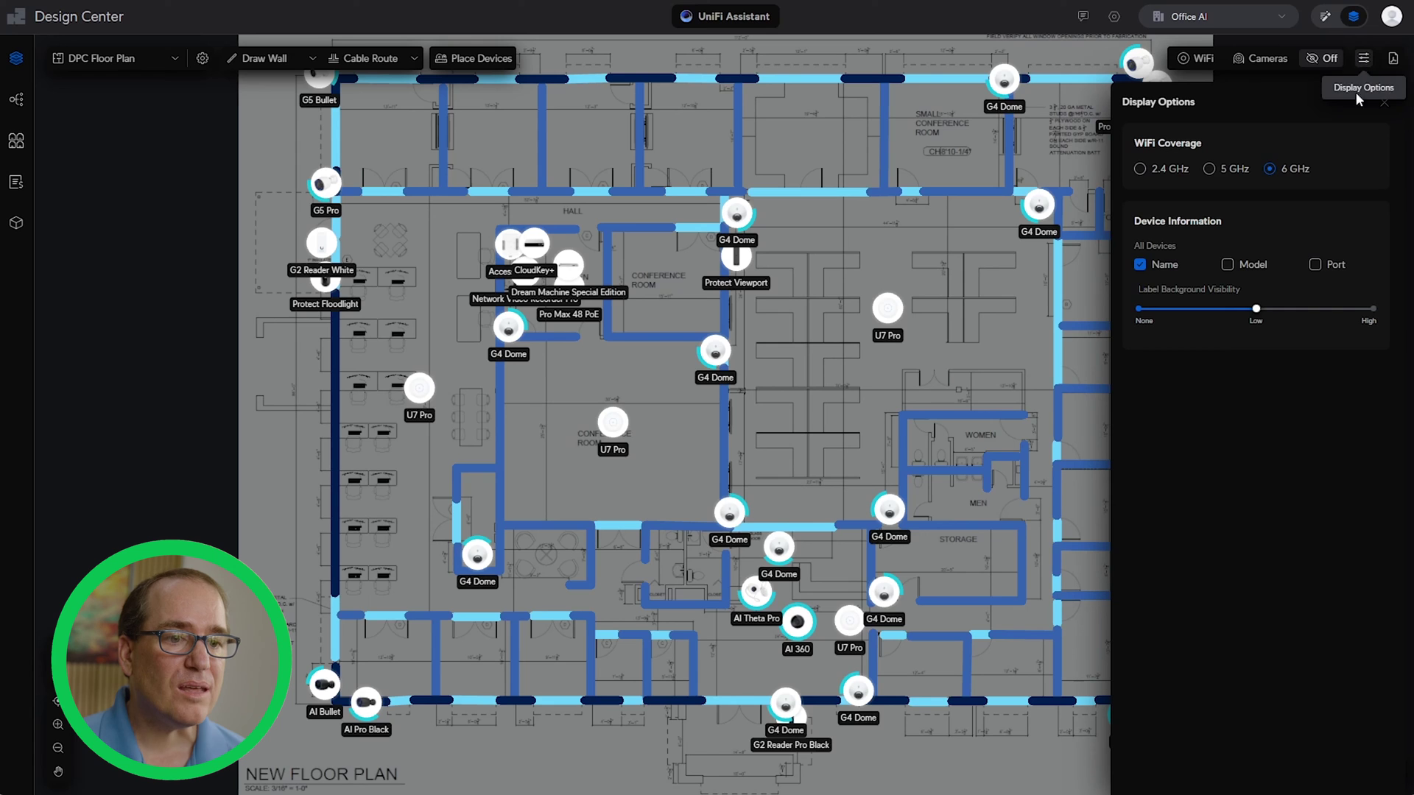
# Toggle model codes on and off the labels, then open the UniFi Assistant Office overview
pyautogui.click(1227, 265)
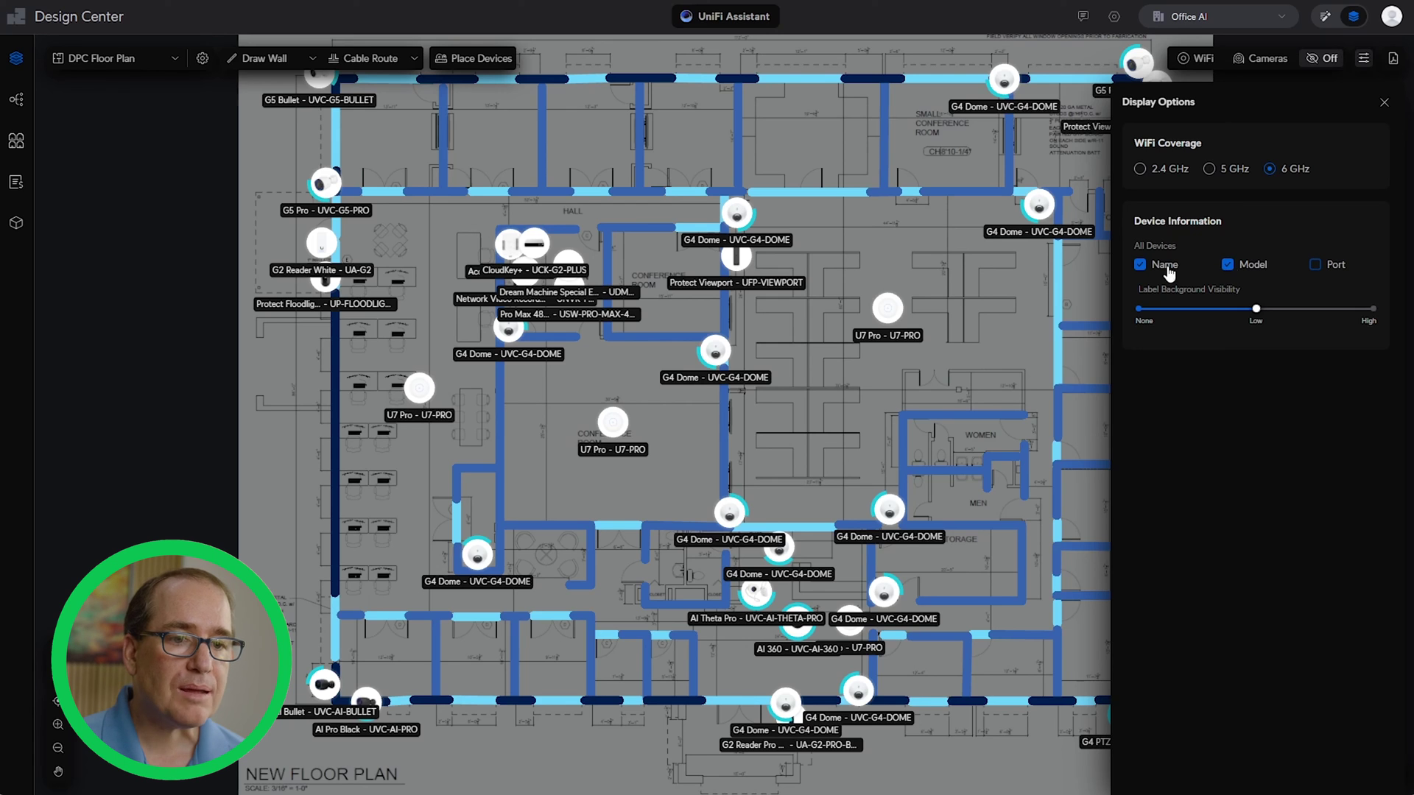
pyautogui.click(1227, 266)
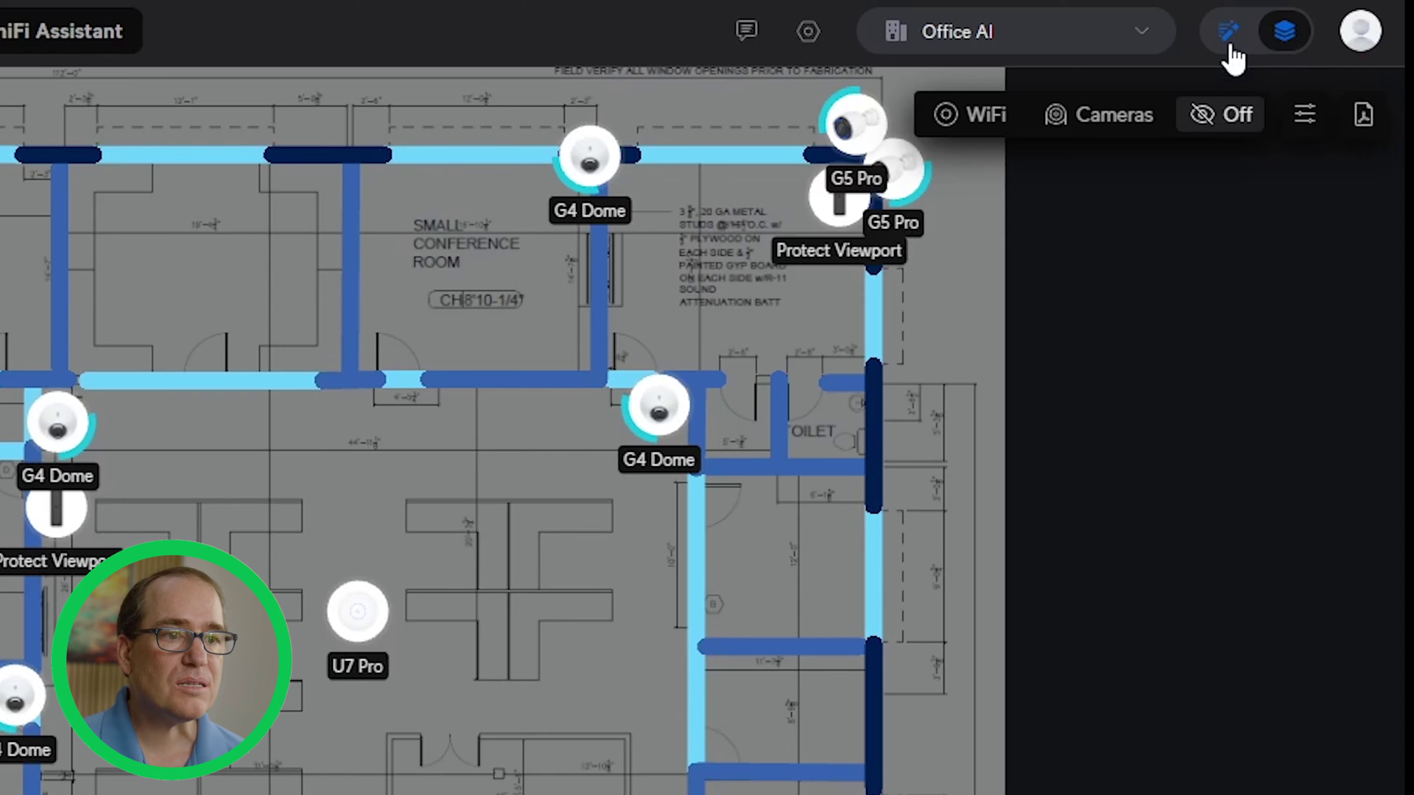
pyautogui.click(1228, 35)
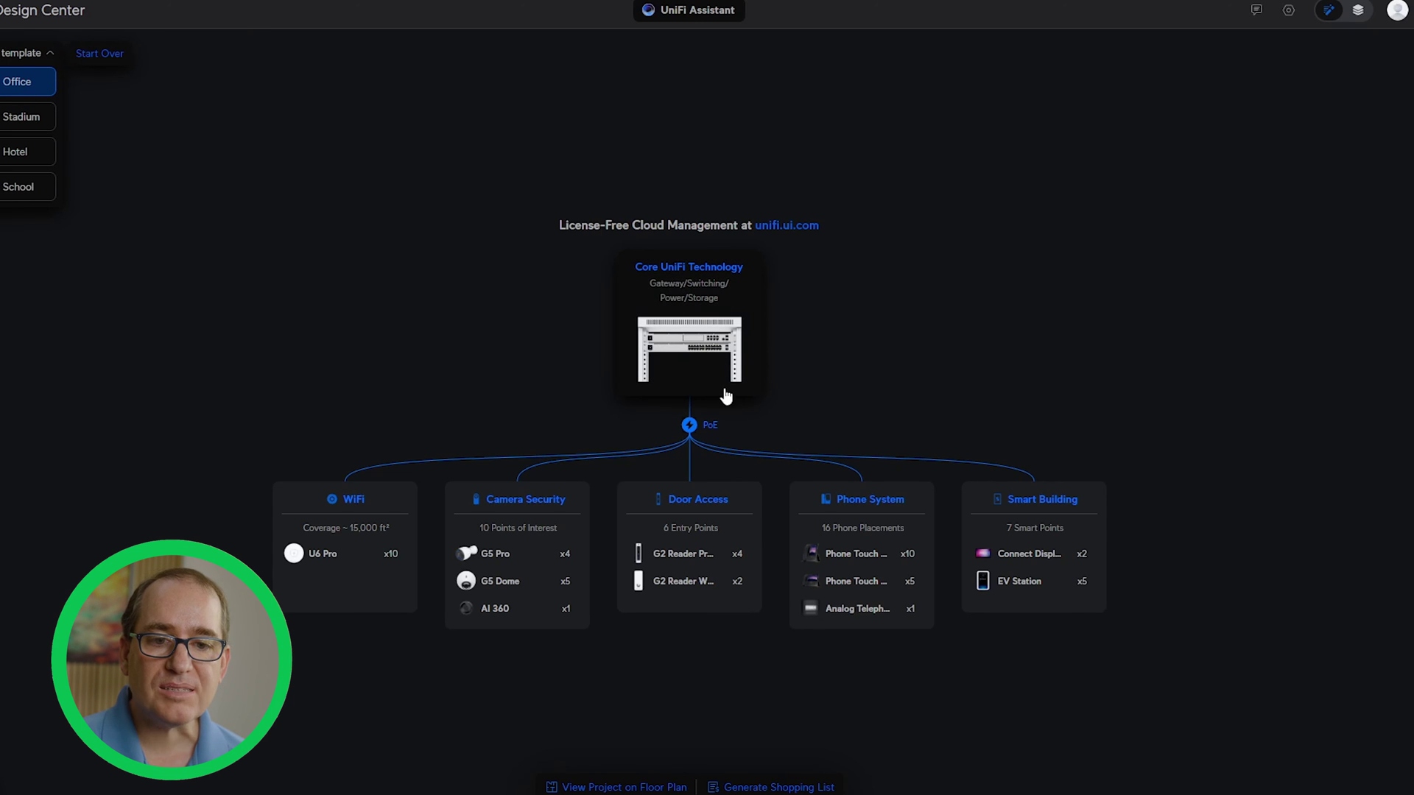
# Remove the NVR Pro, Pro Max 48 PoE, Pro Max 24 and EnterpriseXG 24 from the core rack
pyautogui.click(685, 318)
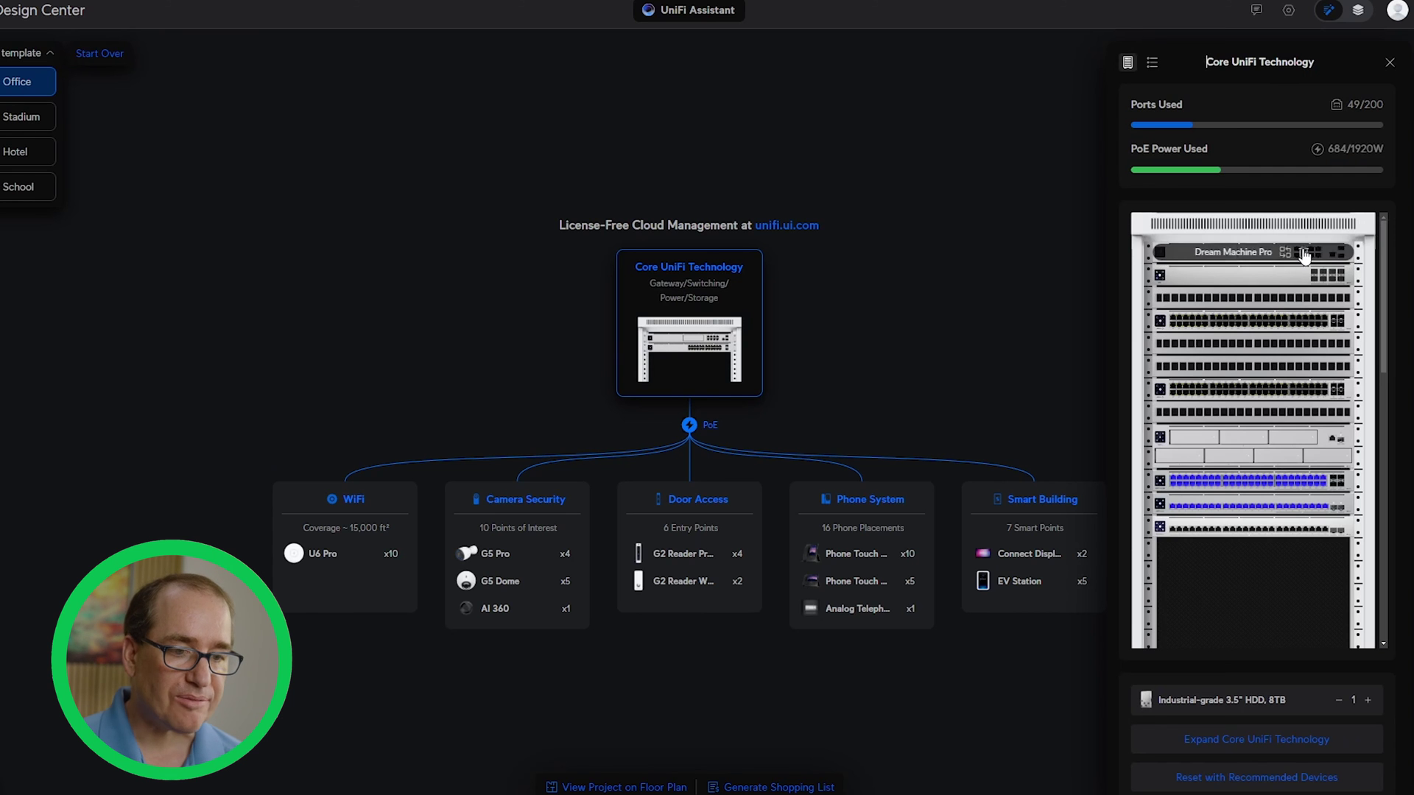
pyautogui.moveTo(1251, 327)
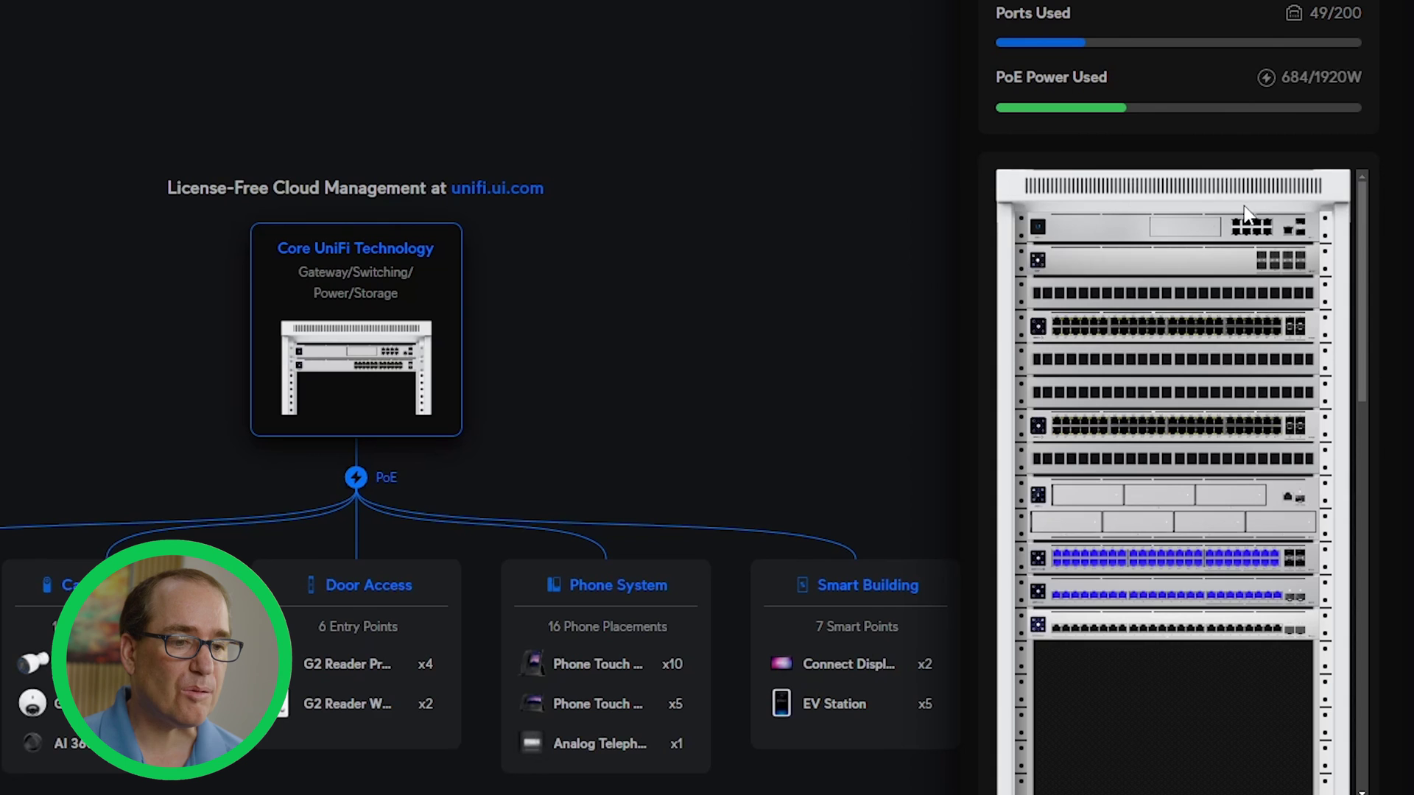
pyautogui.moveTo(1294, 634)
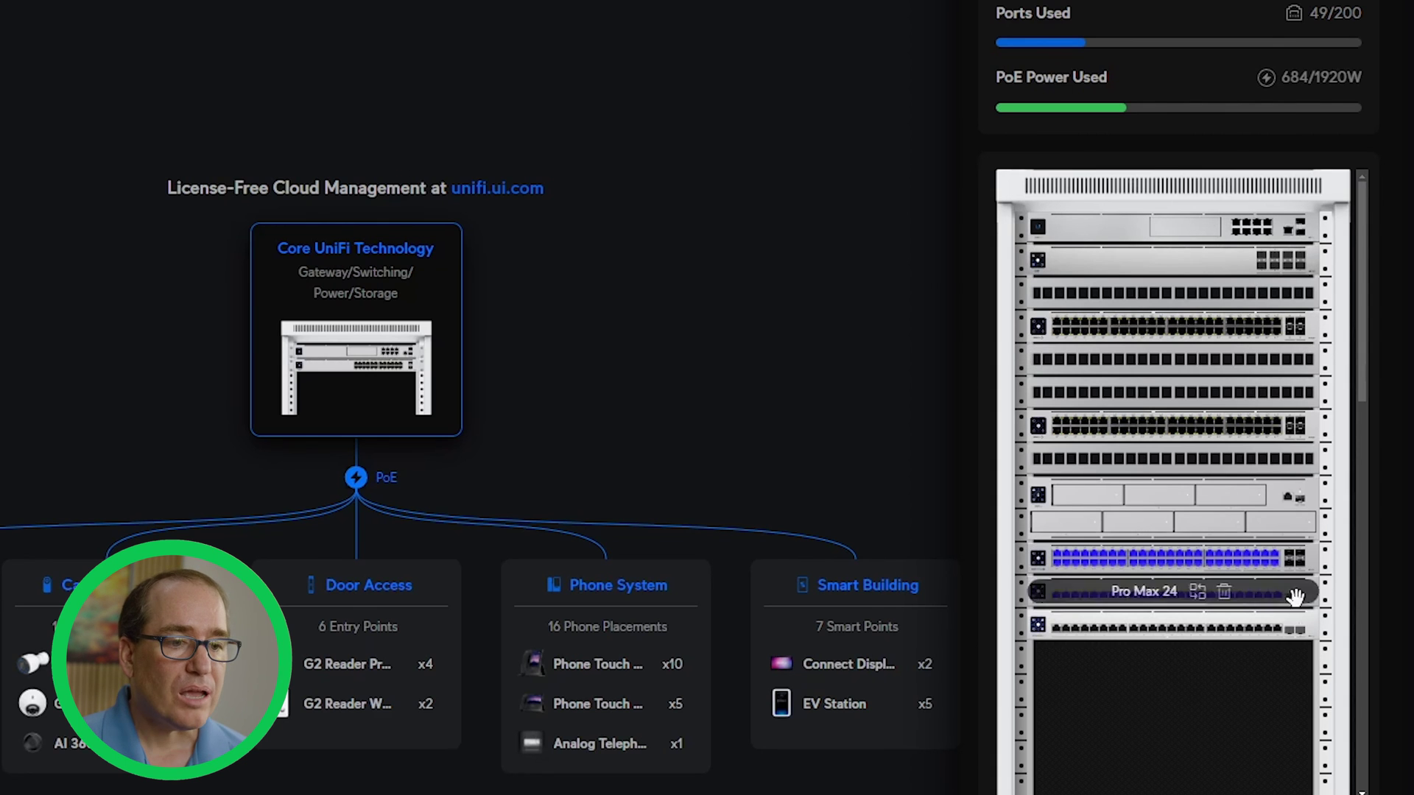
pyautogui.moveTo(1254, 490)
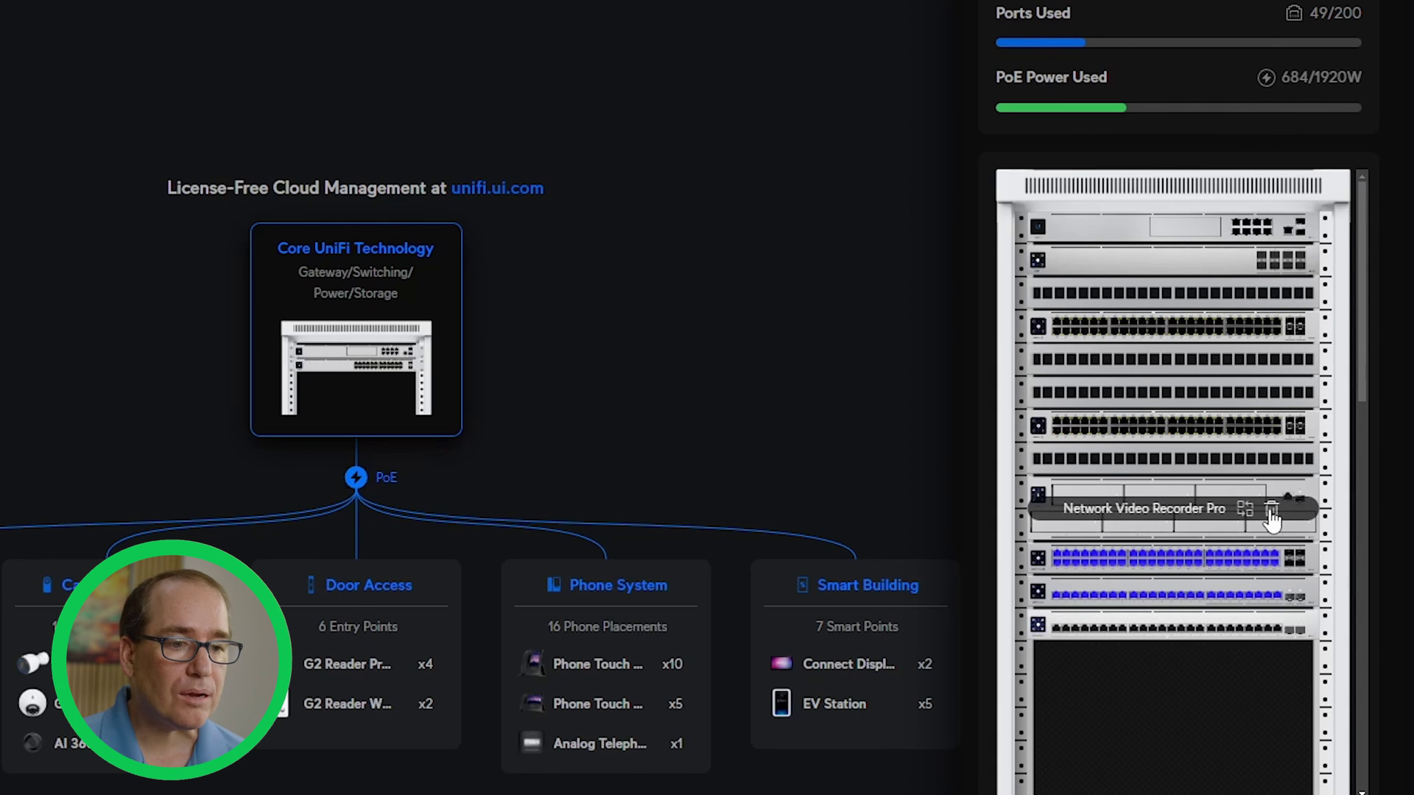
pyautogui.click(1271, 510)
pyautogui.moveTo(1271, 554)
pyautogui.click(1235, 561)
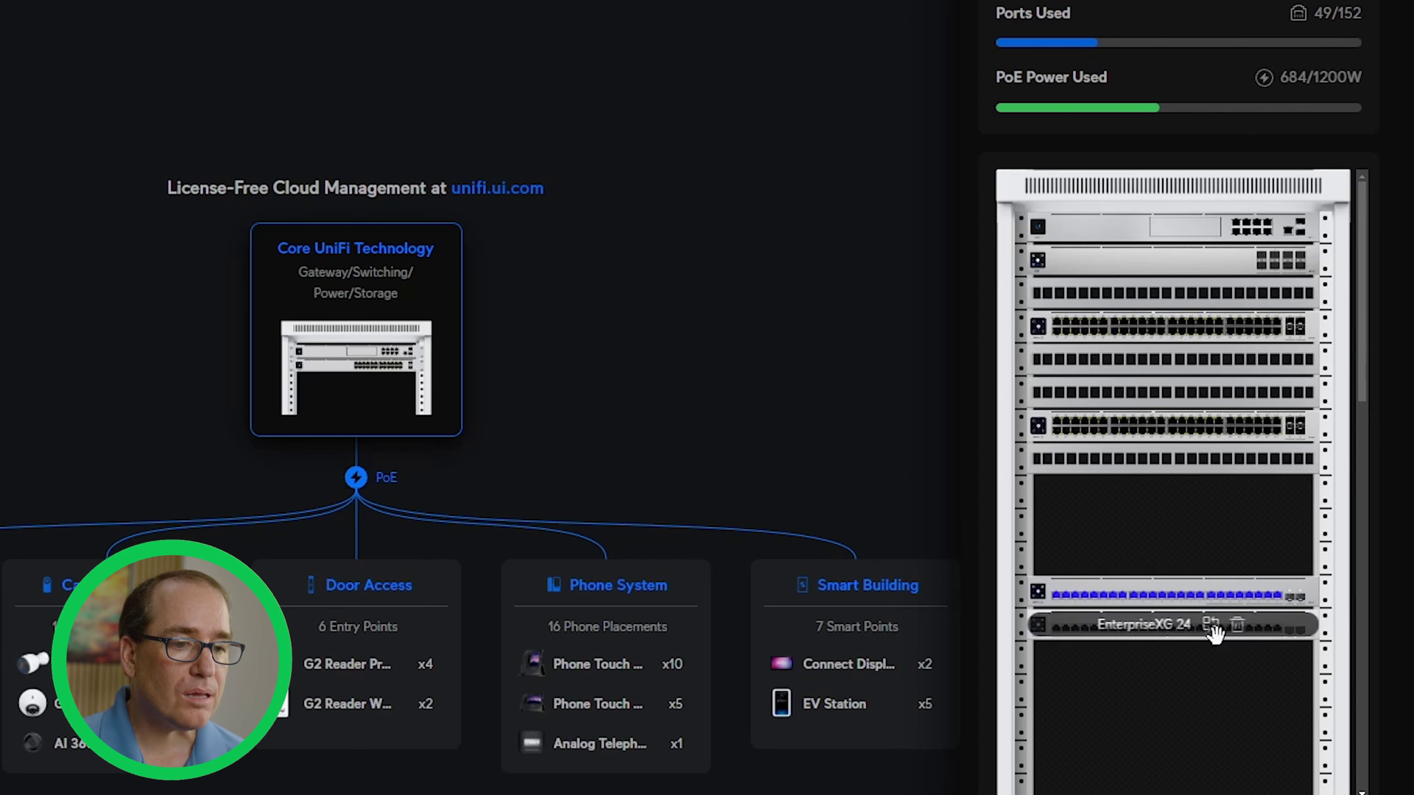
pyautogui.click(1224, 594)
pyautogui.click(1237, 628)
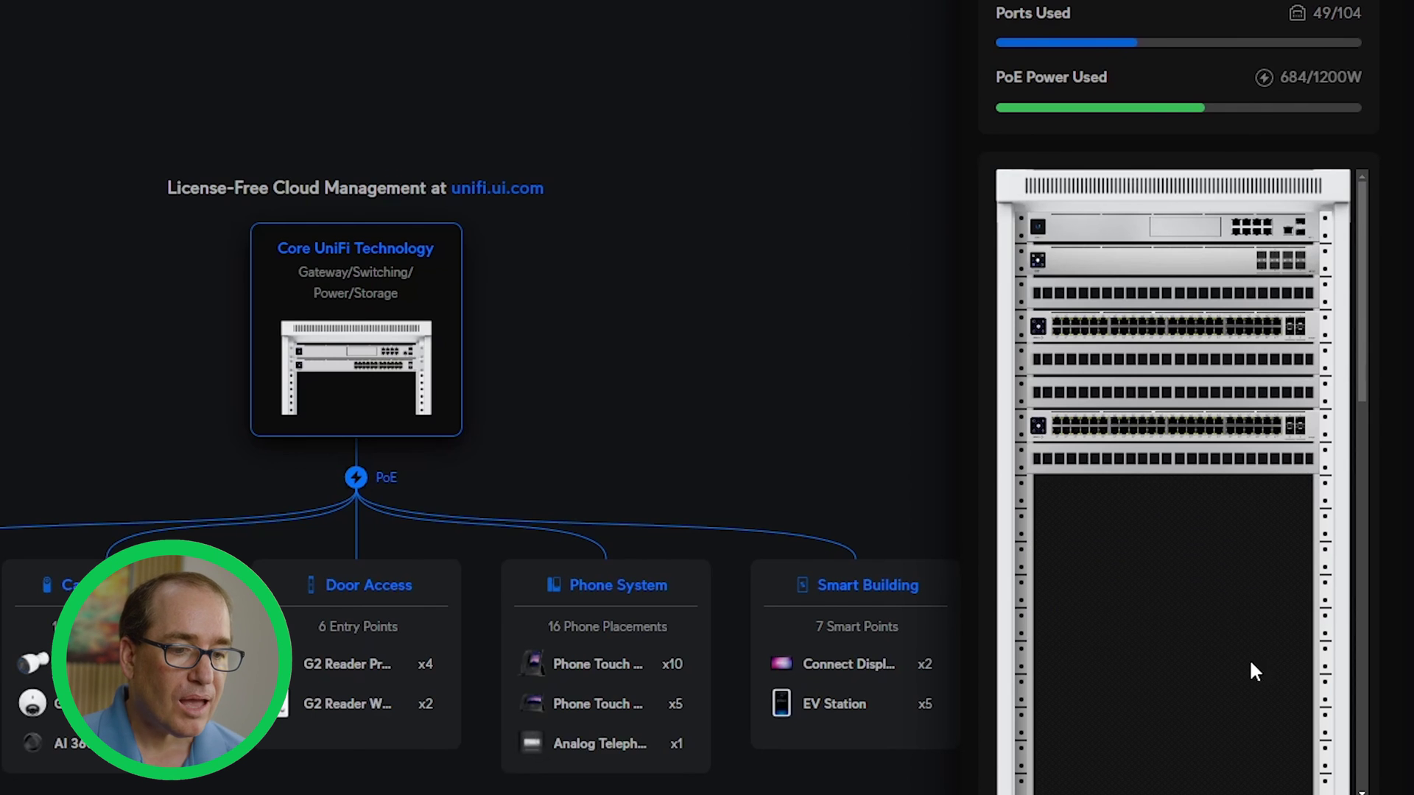
# Add a Network Video Recorder Pro to the rack and move it down three slots
pyautogui.scroll(-2, 1202, 530)
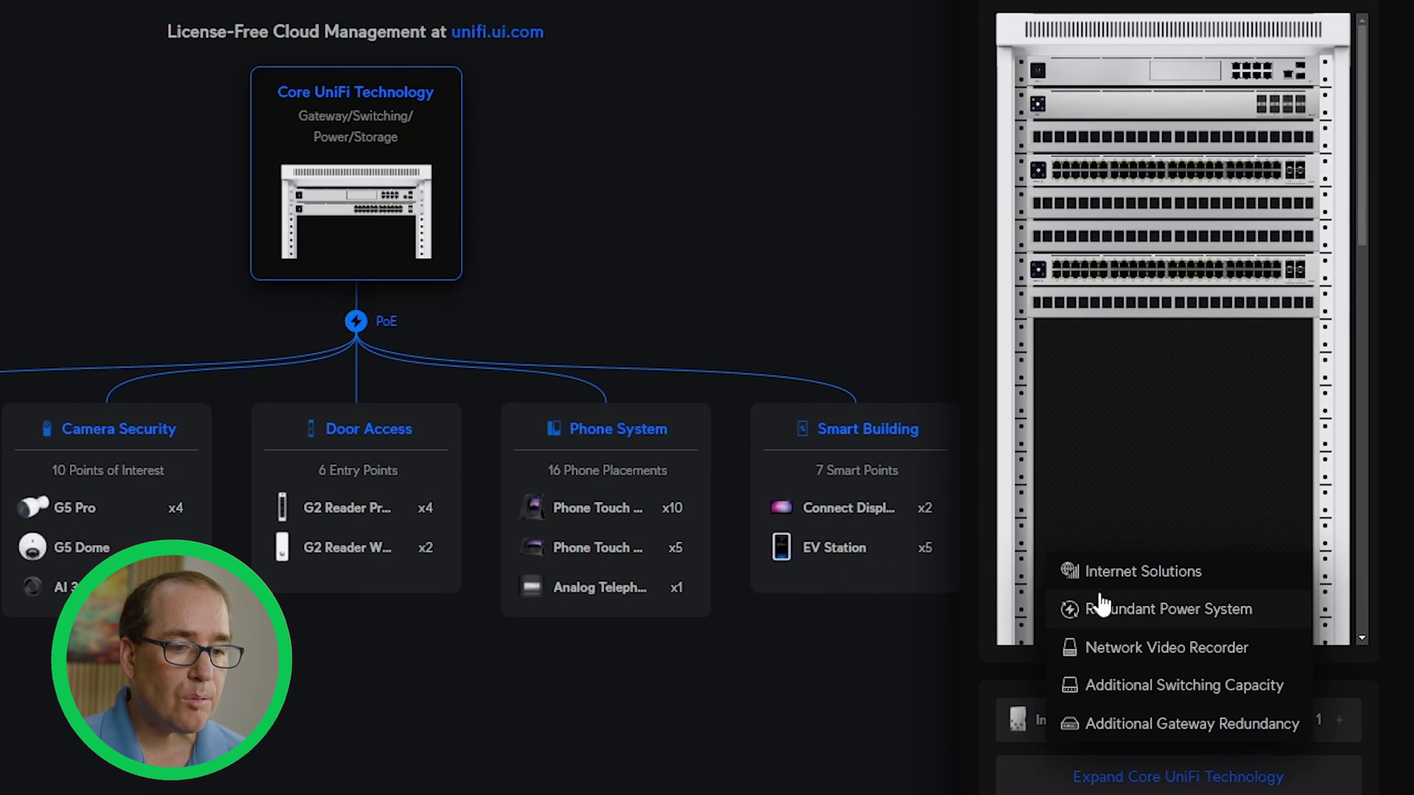
pyautogui.click(1171, 648)
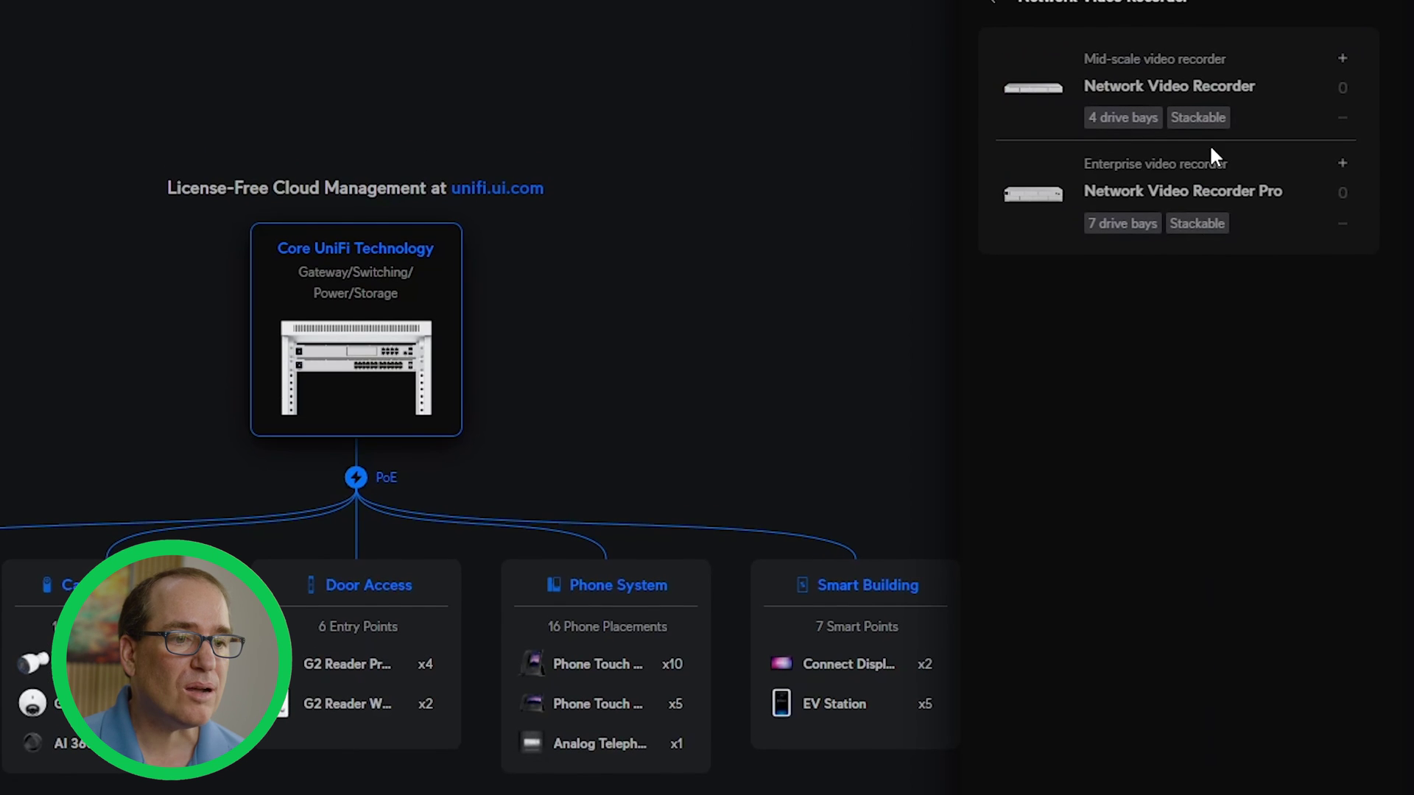
pyautogui.click(1187, 208)
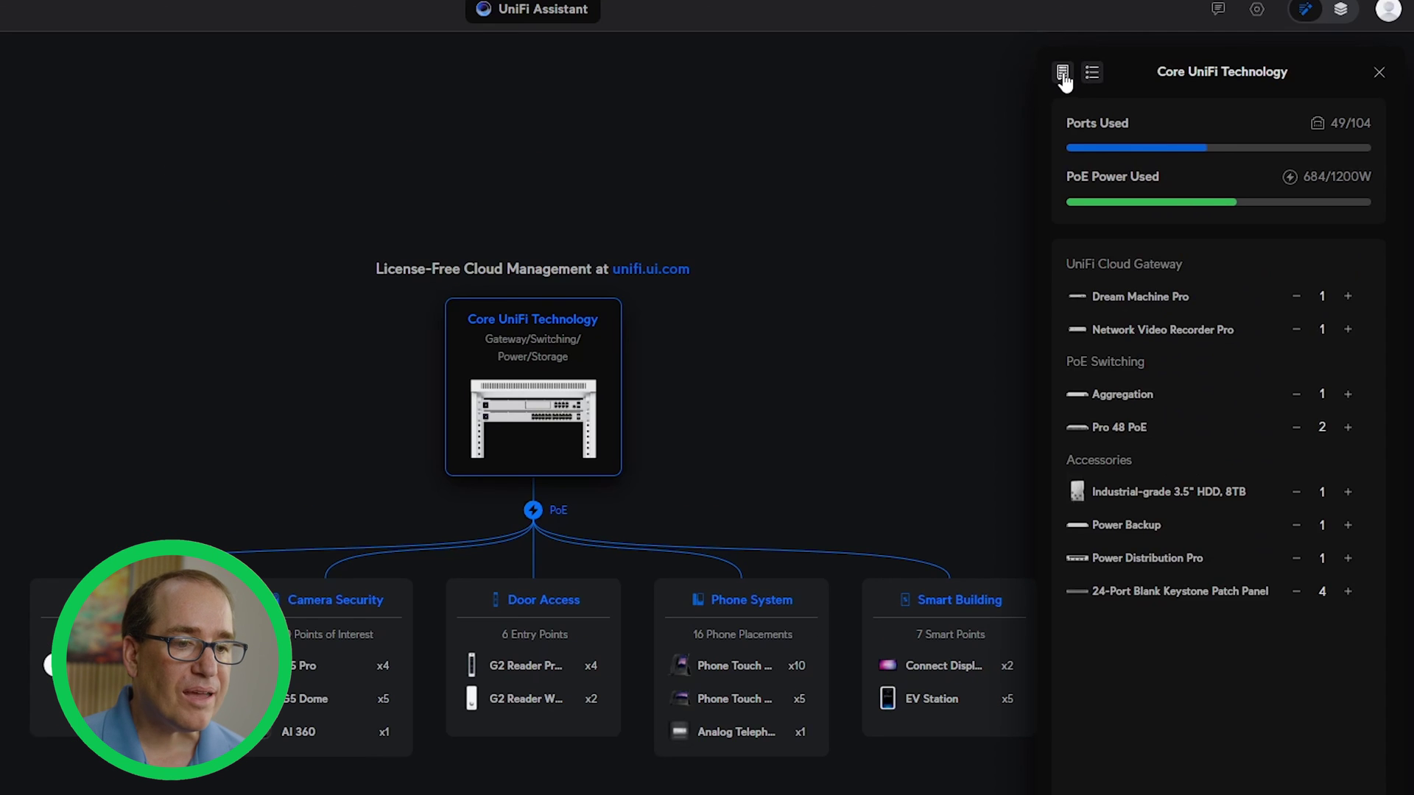
pyautogui.click(1062, 72)
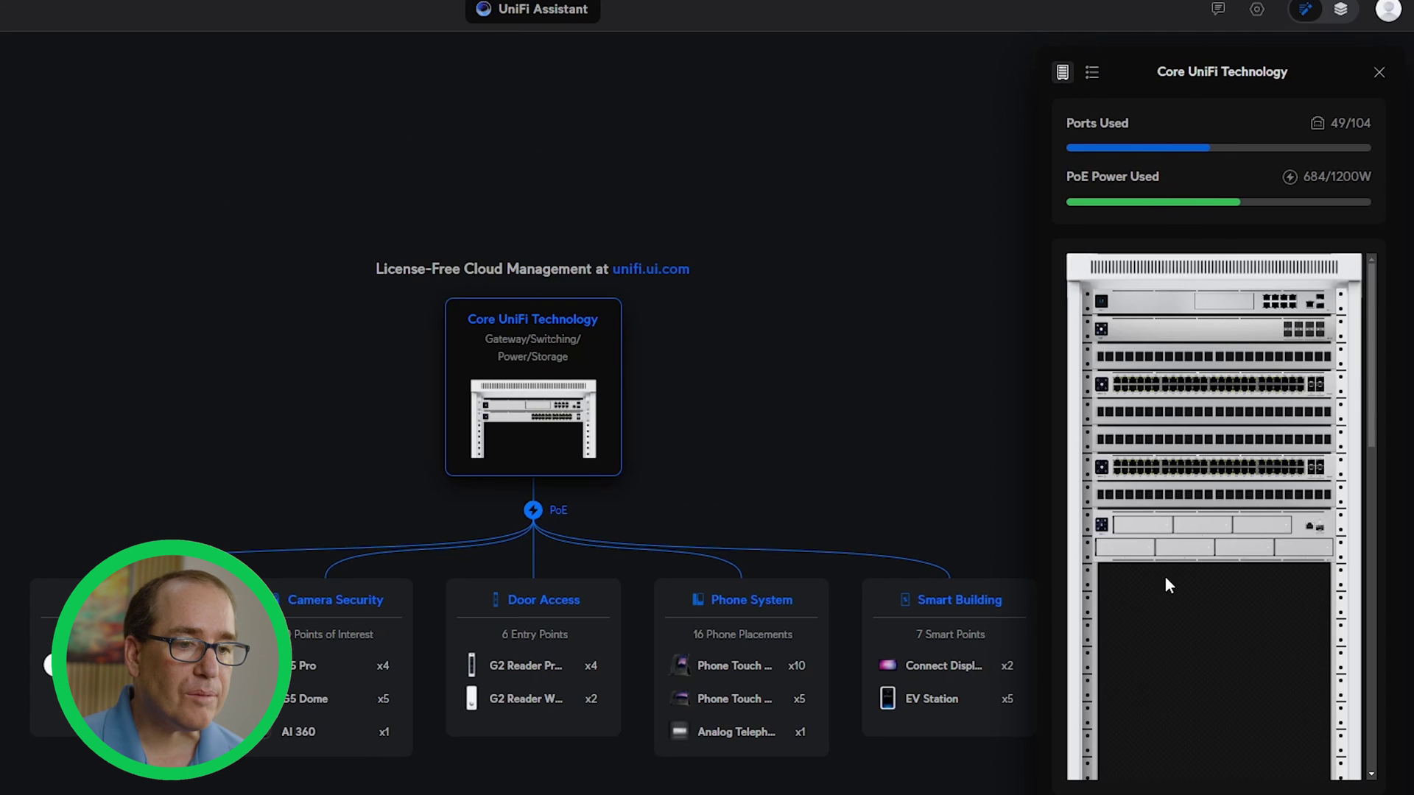
pyautogui.moveTo(1252, 548)
pyautogui.moveTo(1228, 535); pyautogui.dragTo(1192, 589)
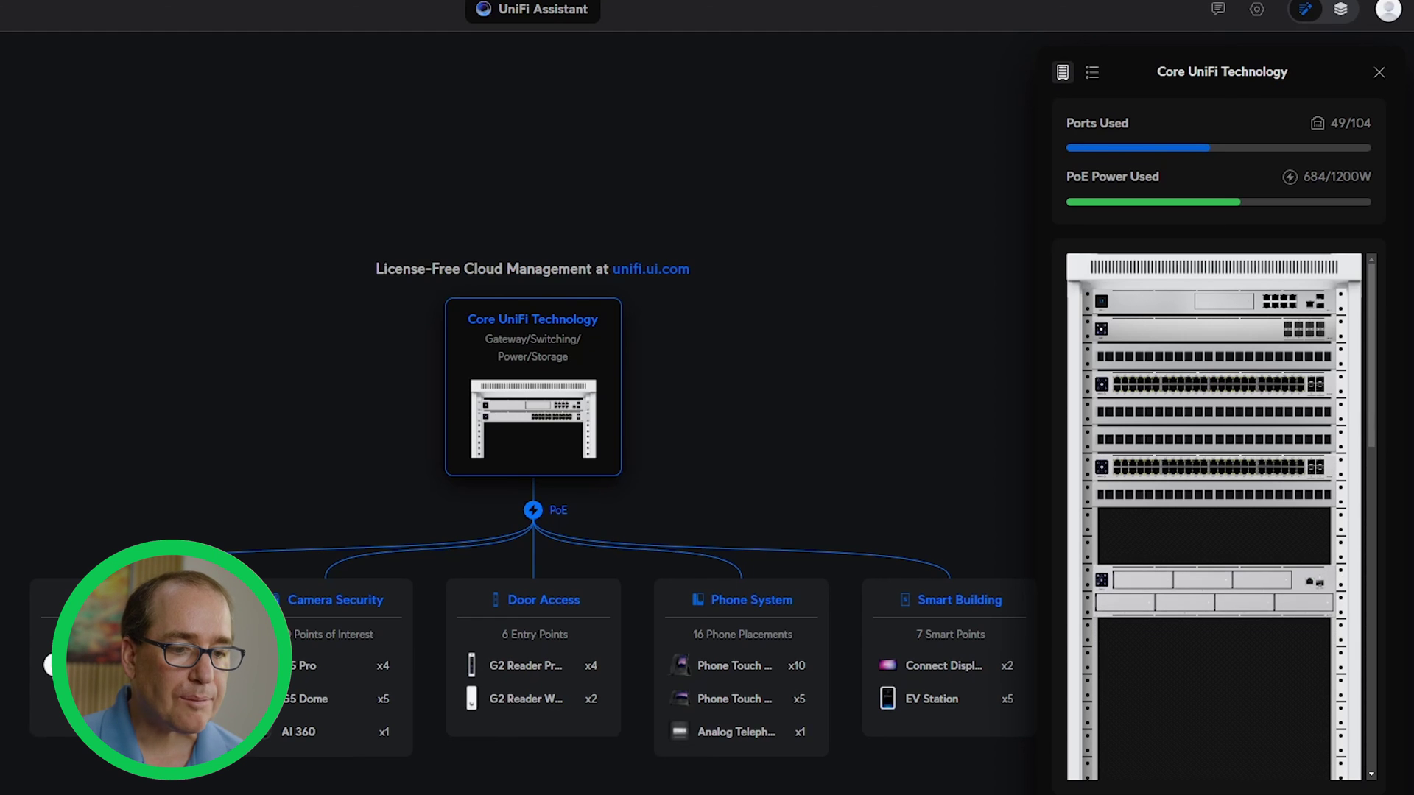
# Add a Pro Max 48 PoE switch to the rack and move it down one slot
pyautogui.click(1178, 774)
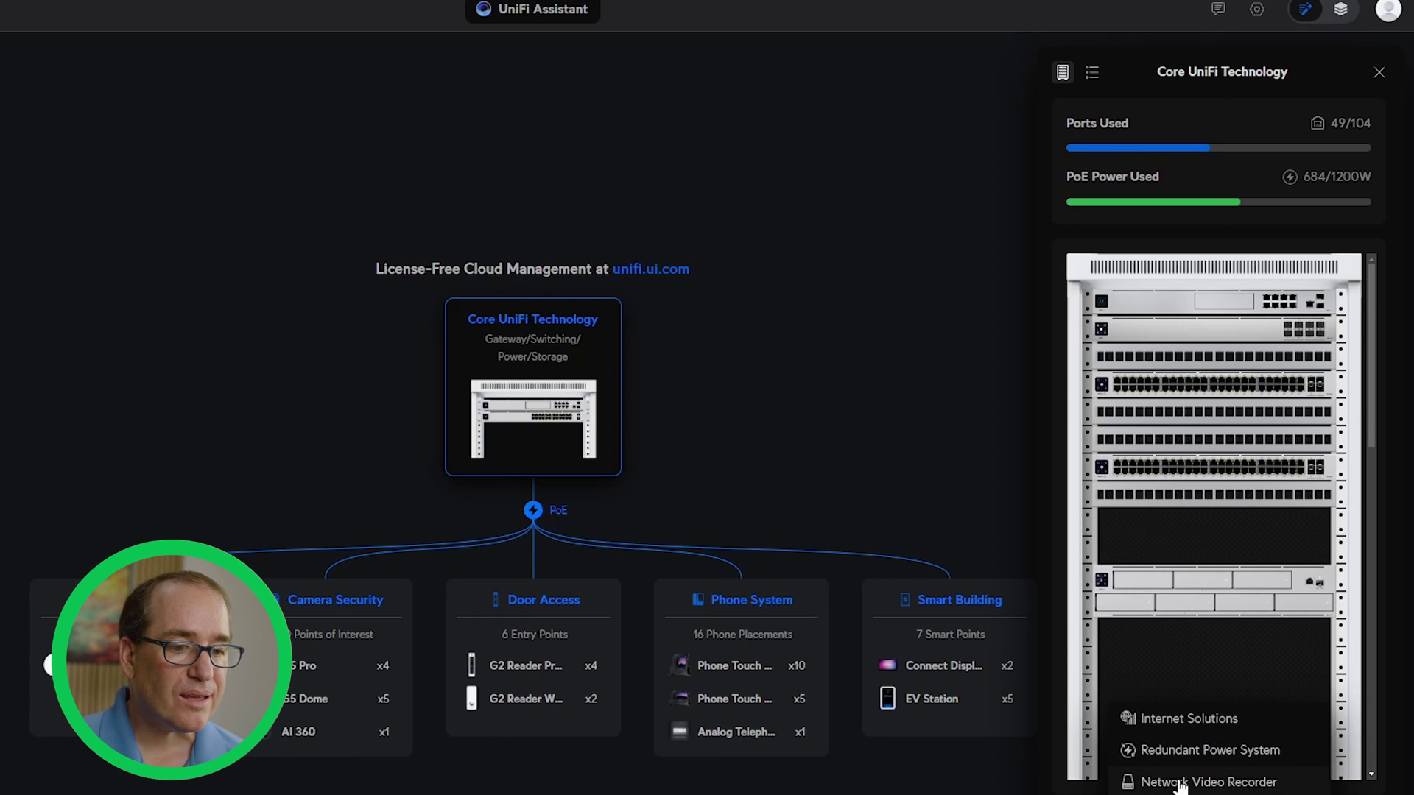
pyautogui.click(1208, 789)
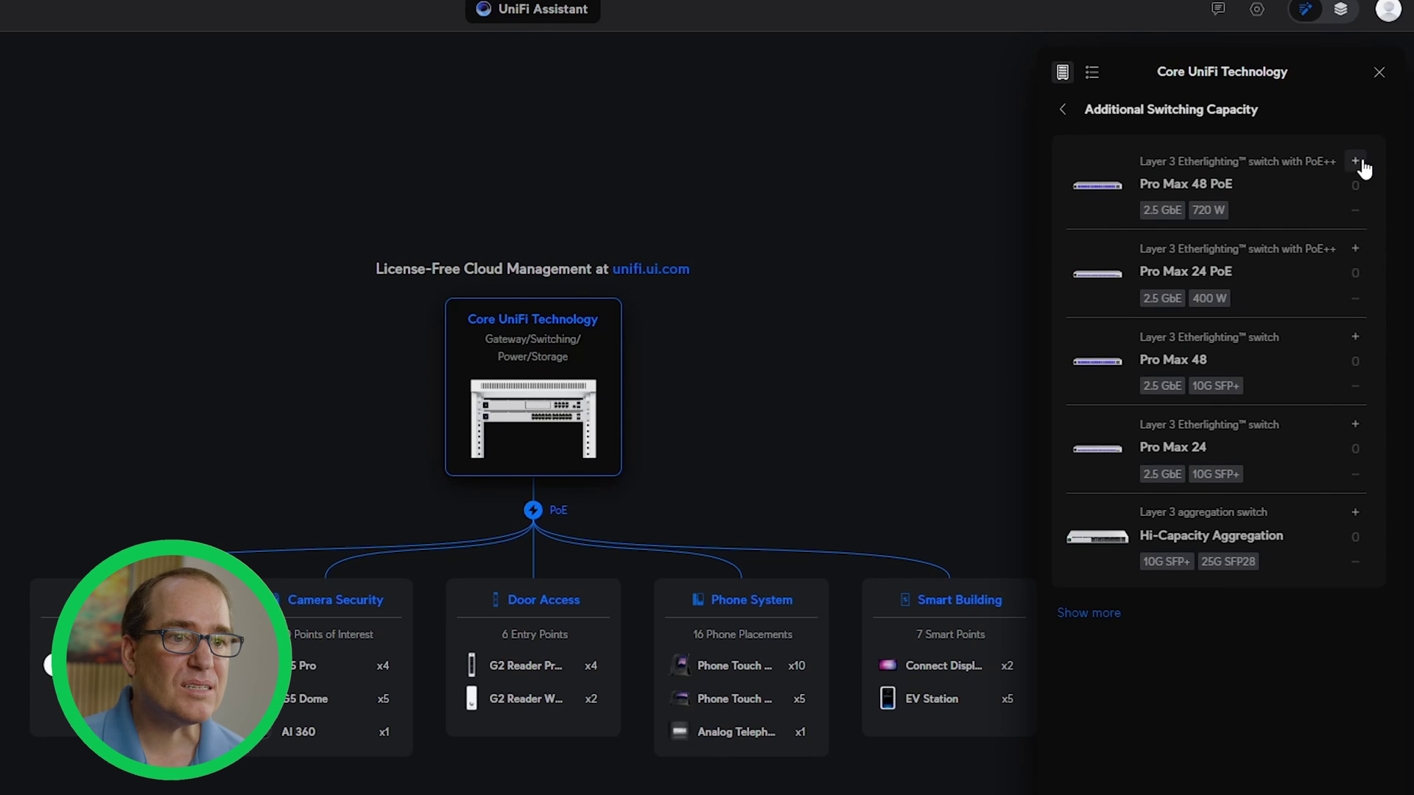
pyautogui.click(1094, 76)
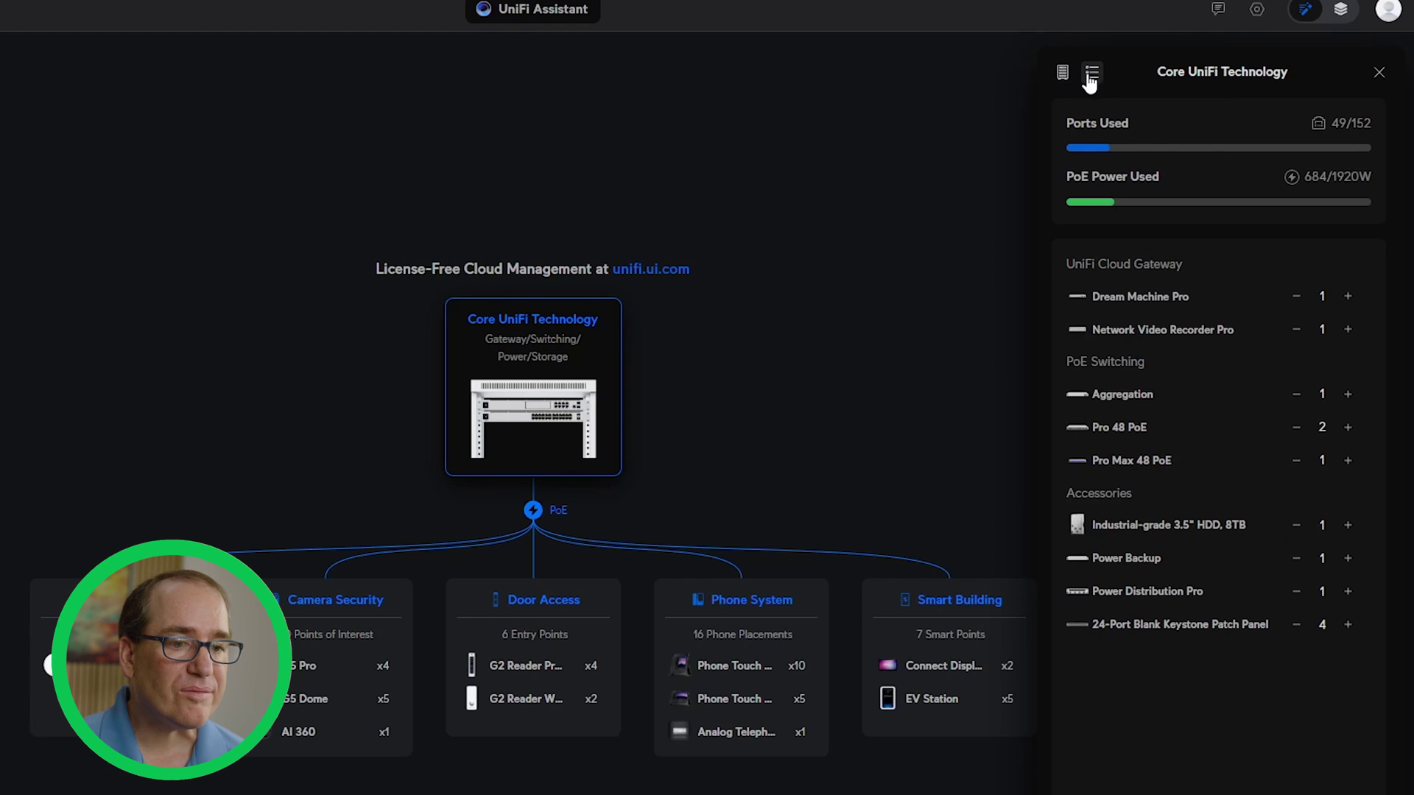
pyautogui.click(1067, 74)
pyautogui.moveTo(1179, 522); pyautogui.dragTo(1178, 561)
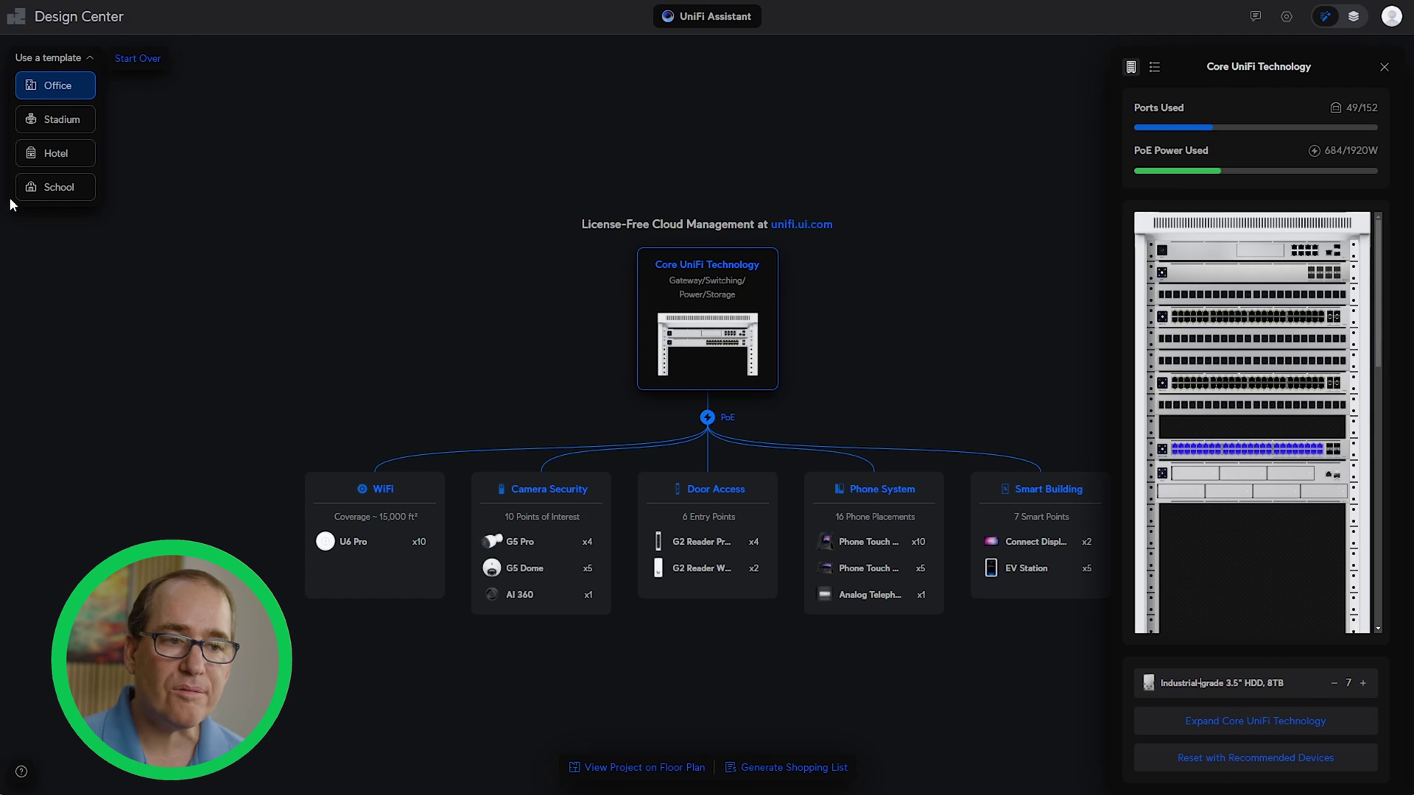
# Close the rack panel, return to the floor plan, and review the $13,101.00 Equipment List
pyautogui.click(1384, 67)
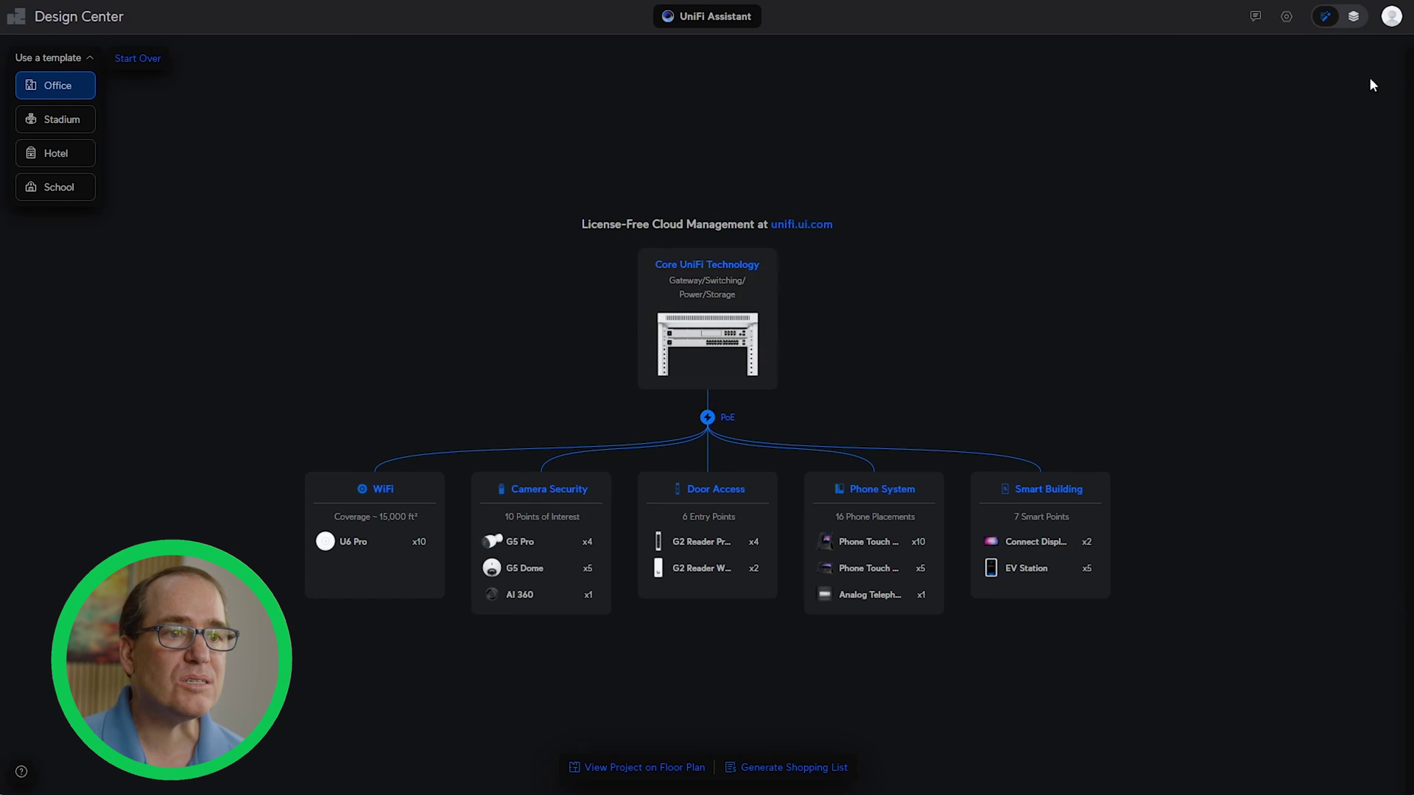
pyautogui.click(1324, 19)
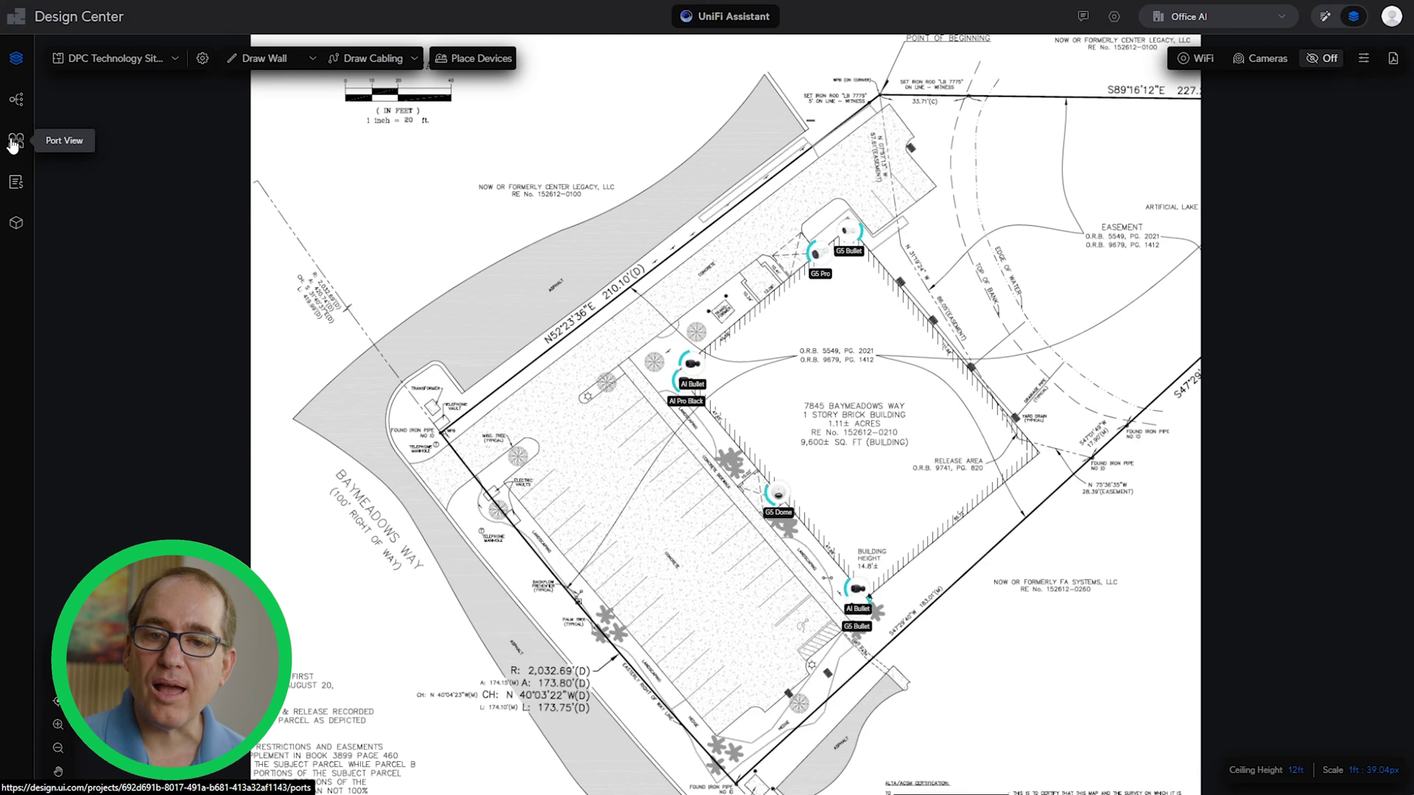
pyautogui.click(14, 184)
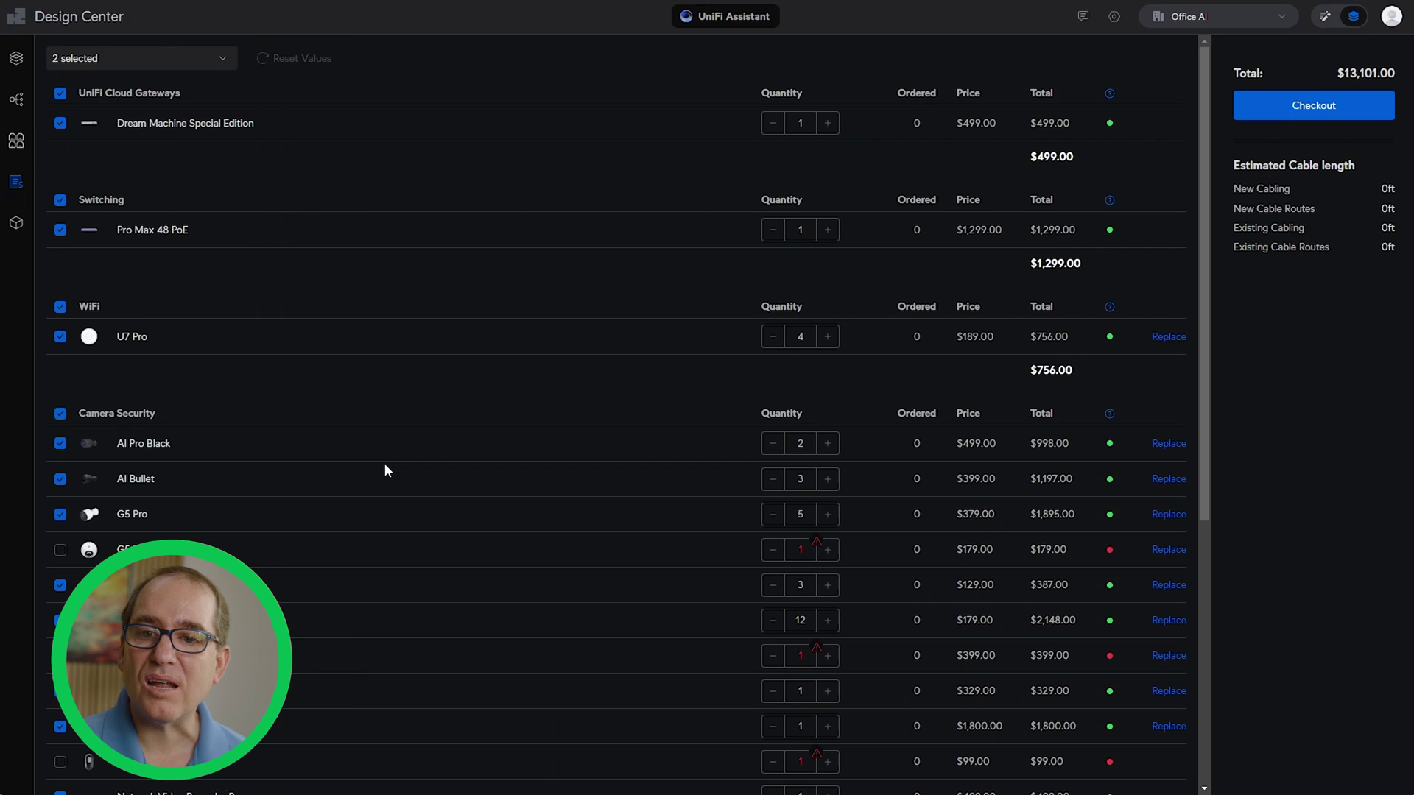
pyautogui.scroll(-1, 380, 461)
pyautogui.scroll(1, 267, 340)
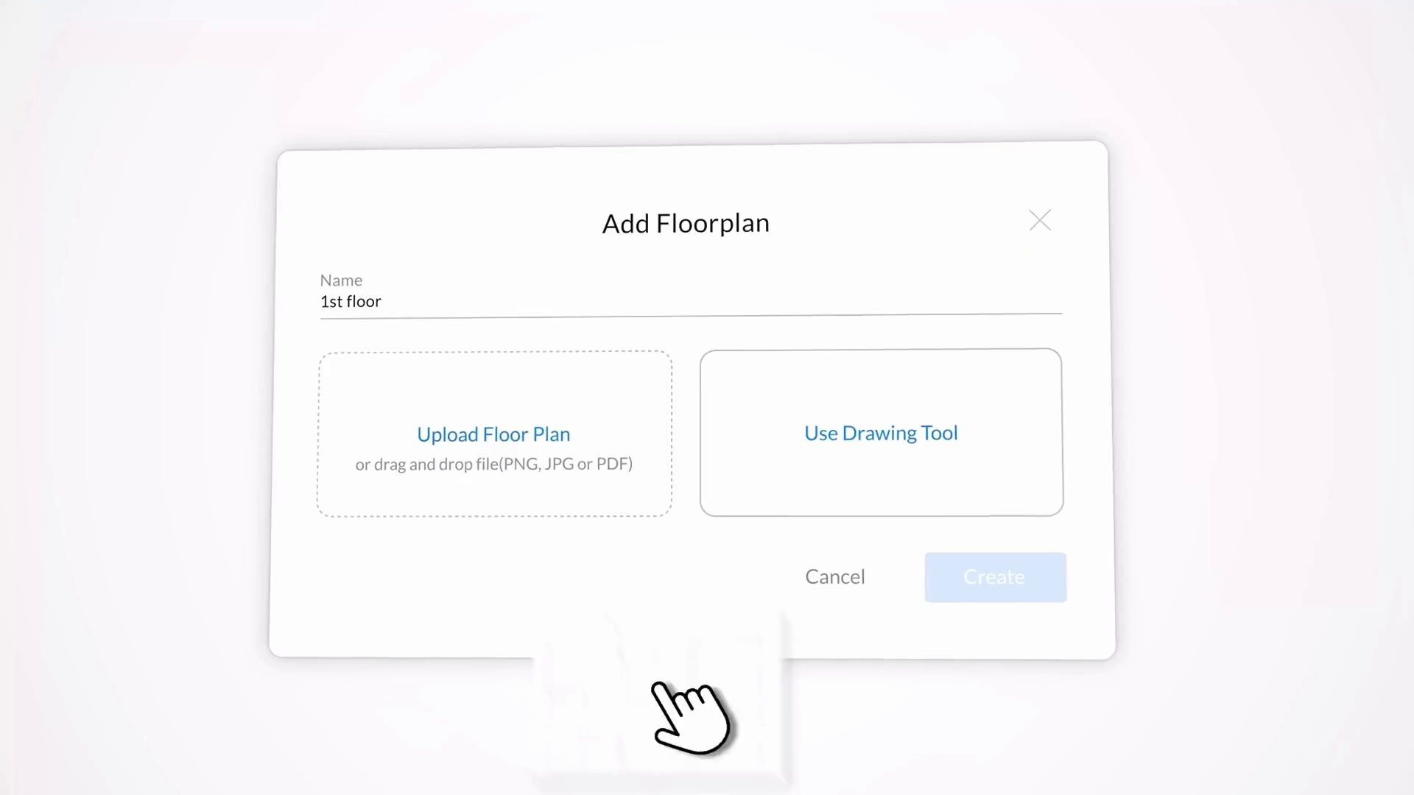
# Upload a floor-plan image for the 1st floor and place a G4-PRO camera on an interior wall
pyautogui.moveTo(663, 685); pyautogui.dragTo(503, 402)
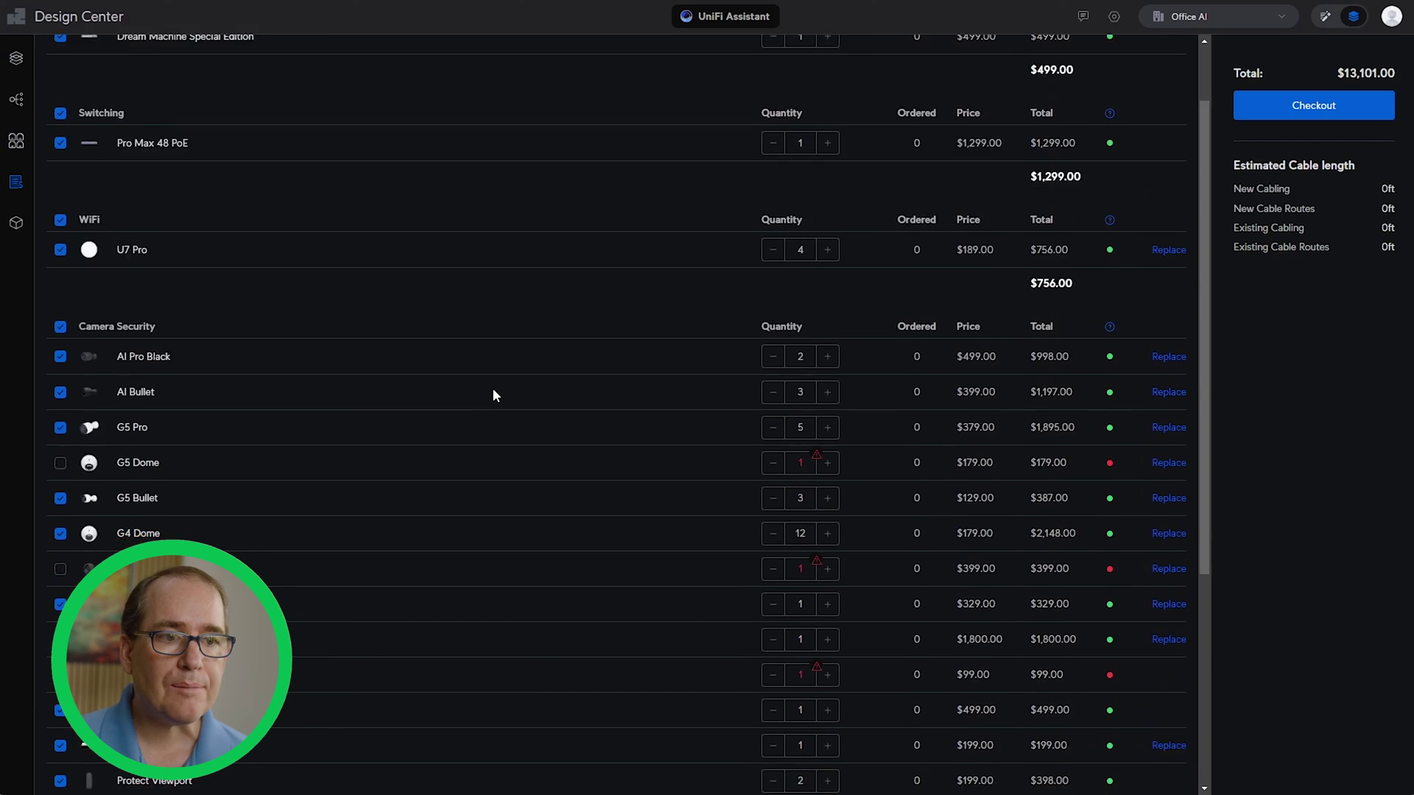
pyautogui.scroll(-2, 492, 387)
pyautogui.scroll(3, 509, 394)
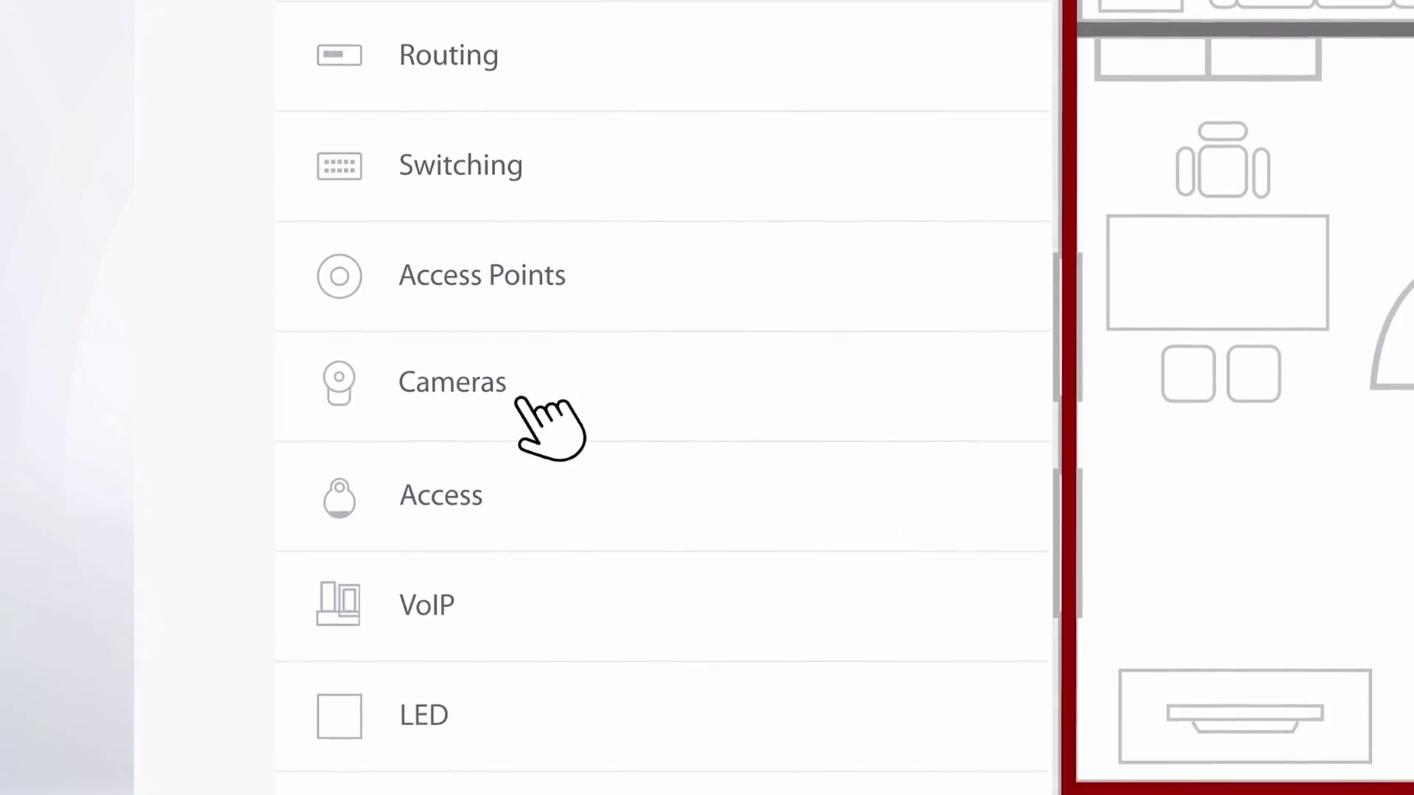
pyautogui.click(549, 420)
pyautogui.moveTo(670, 316); pyautogui.dragTo(516, 442)
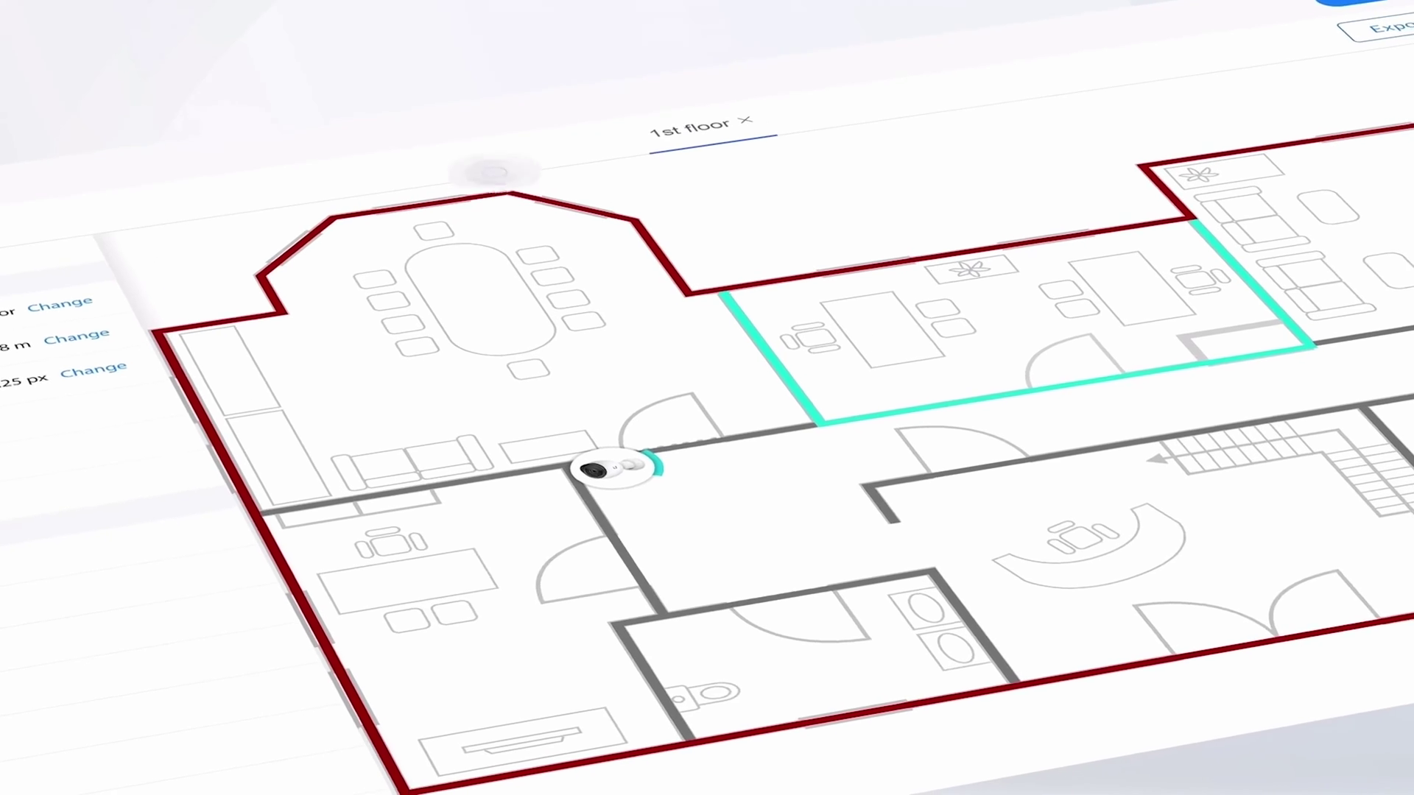